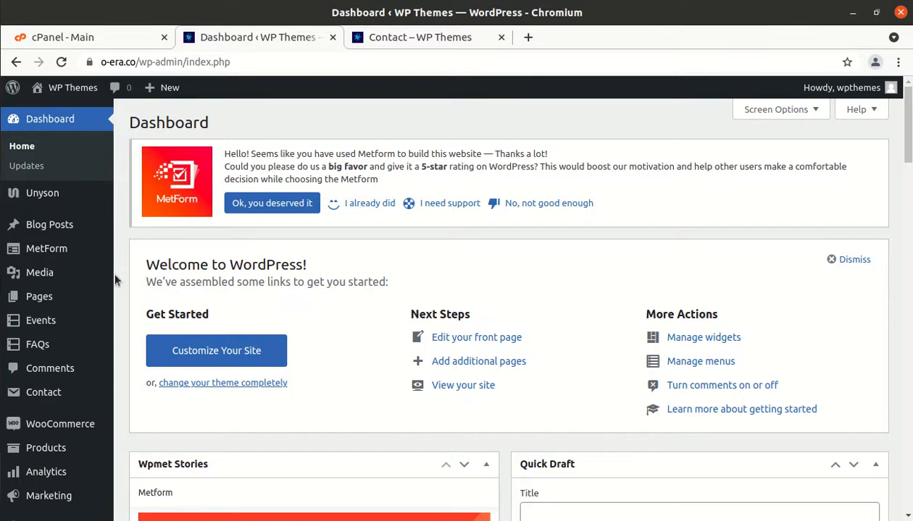
Switch to the Contact – WP Themes page and scroll down to the Drop us a line form and map
scroll(106, 278, down, 2)
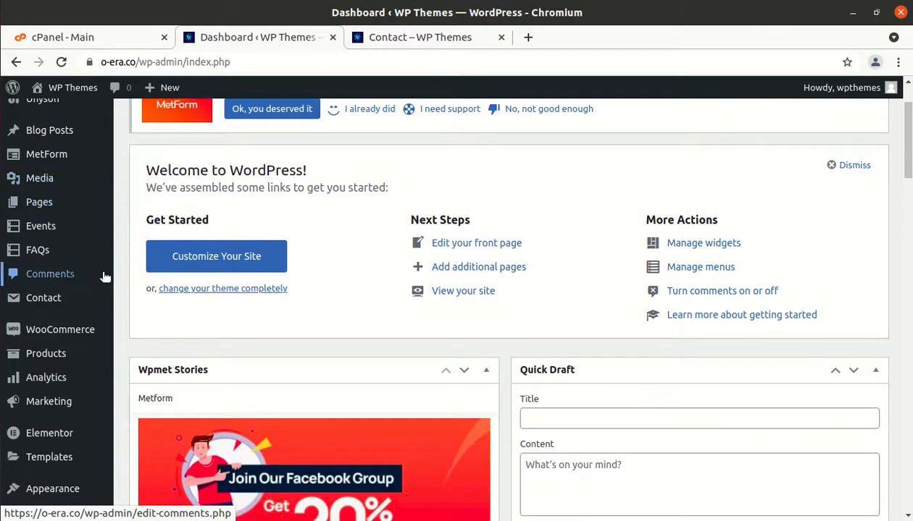
scroll(105, 277, up, 2)
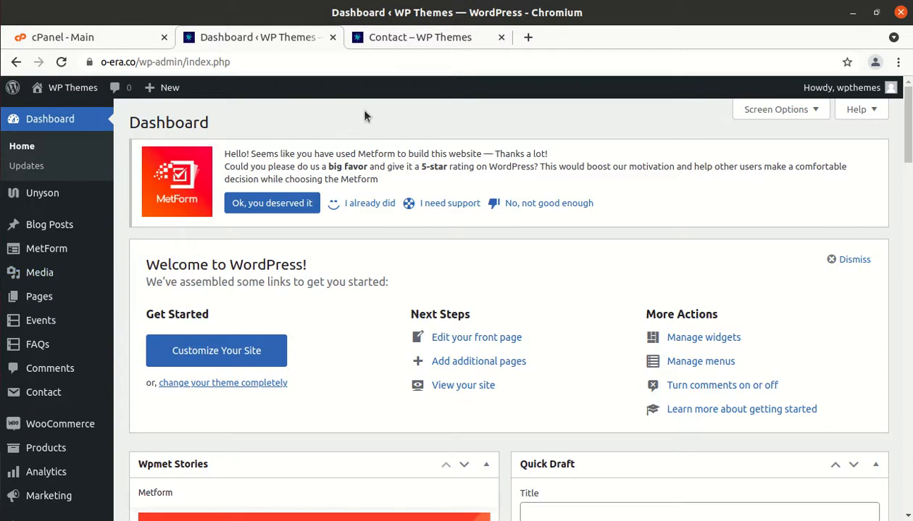
click(422, 44)
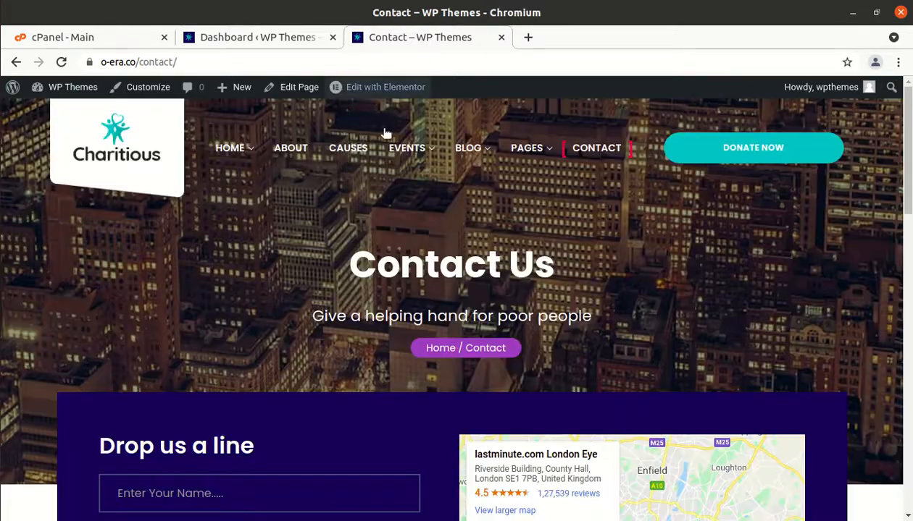
scroll(362, 201, down, 3)
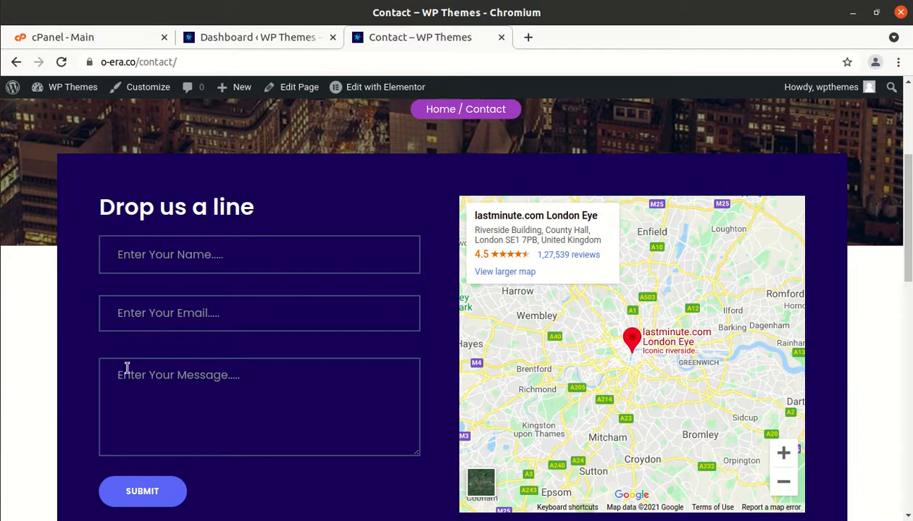
scroll(129, 373, down, 3)
scroll(128, 373, up, 2)
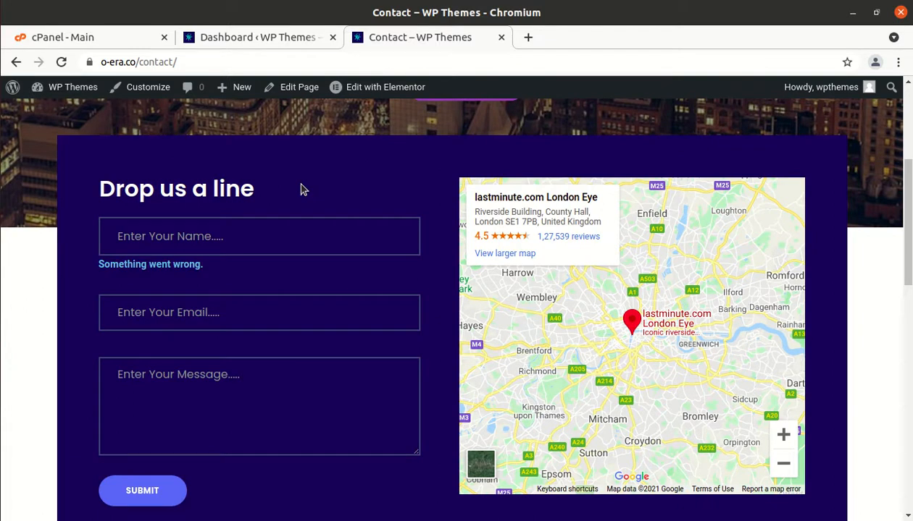
scroll(244, 352, down, 2)
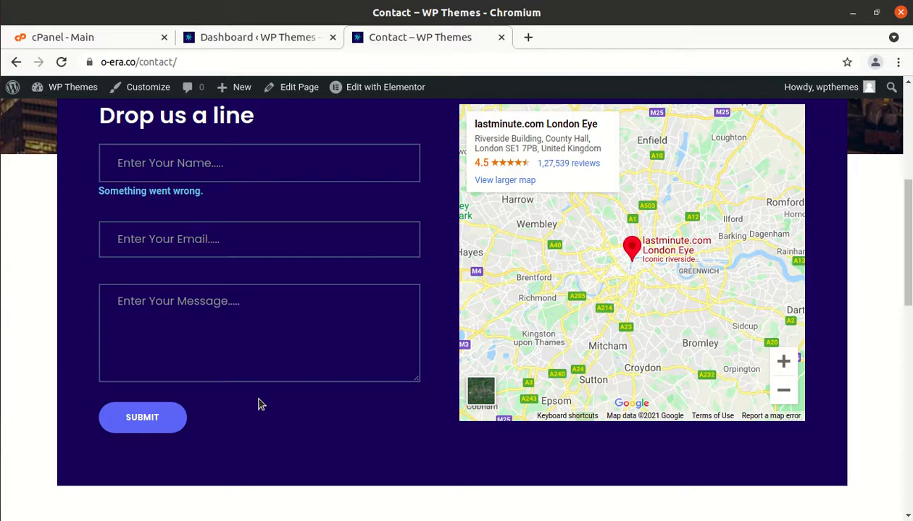
scroll(258, 405, up, 2)
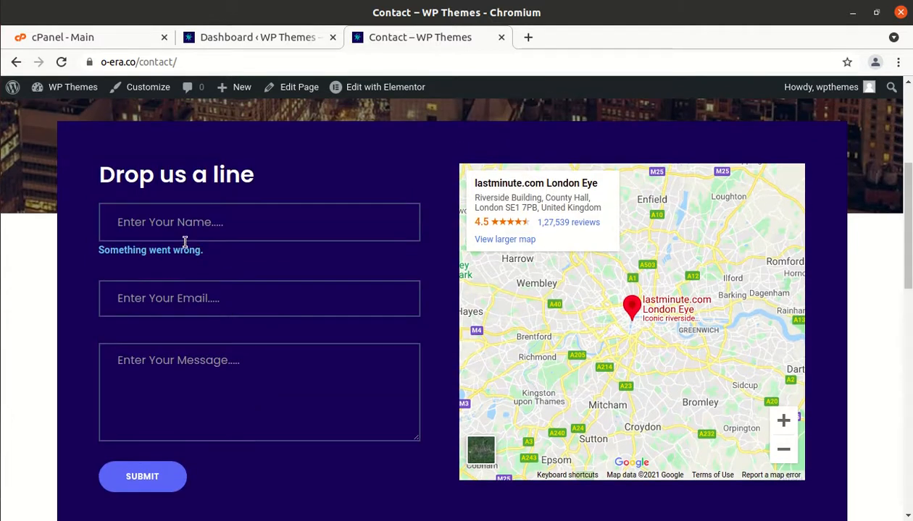
Submit the form with a test name, a Gmail address and message 'korem ip', then bring up the captcha notes
scroll(197, 380, down, 4)
scroll(199, 374, up, 2)
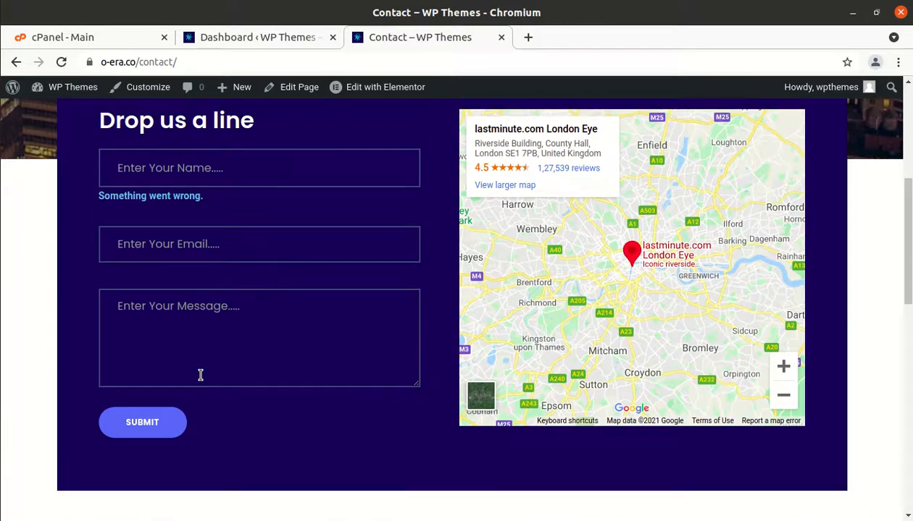
click(166, 172)
scroll(166, 171, up, 2)
text(kkkkkk)
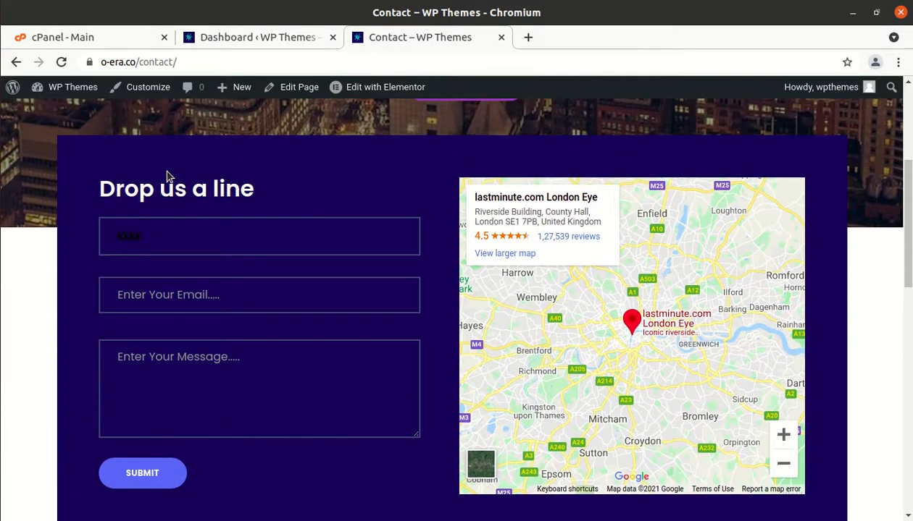
click(132, 299)
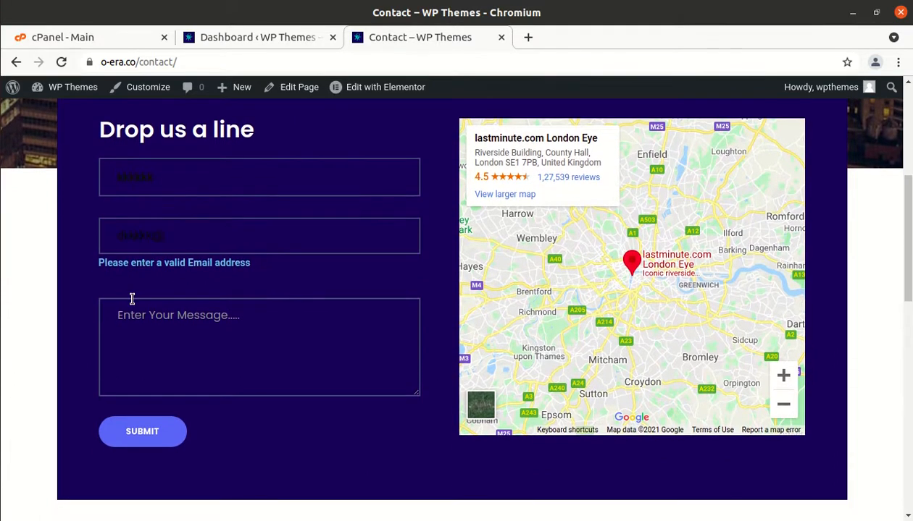
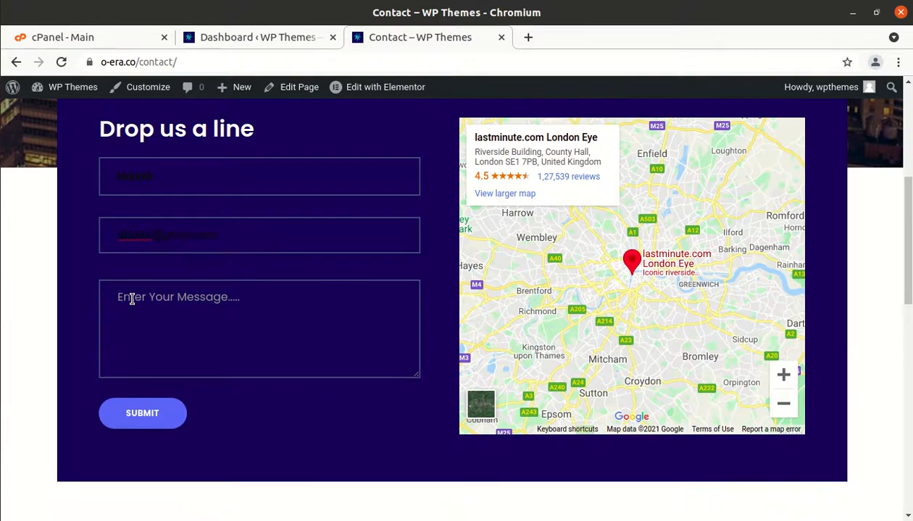
click(129, 310)
text(k)
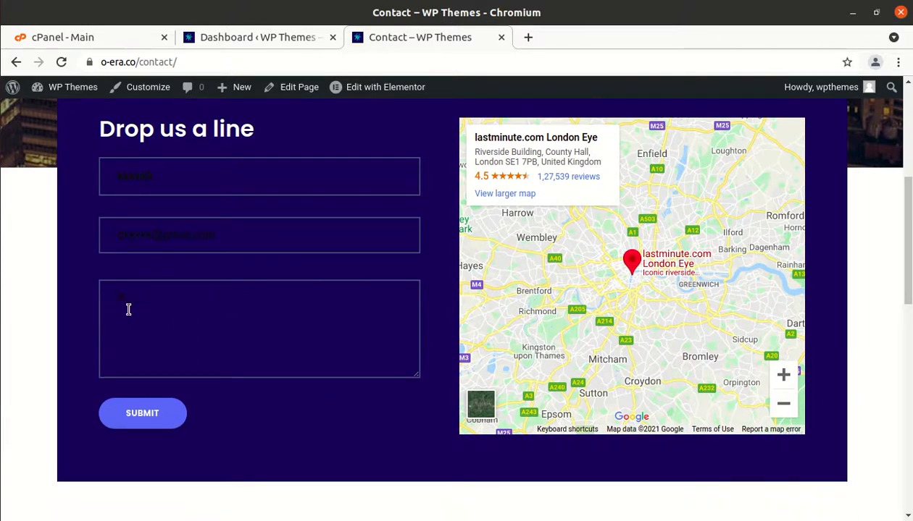
text(orem ip)
click(145, 415)
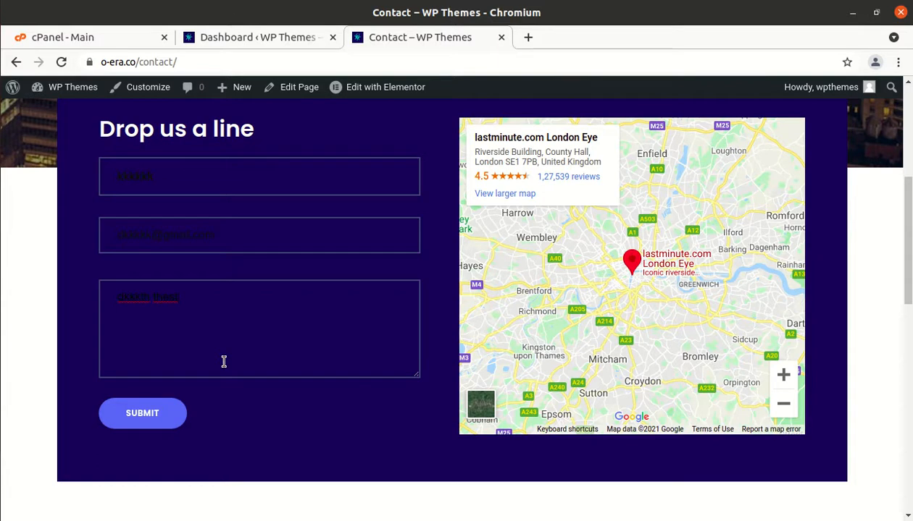
key(alt+Tab)
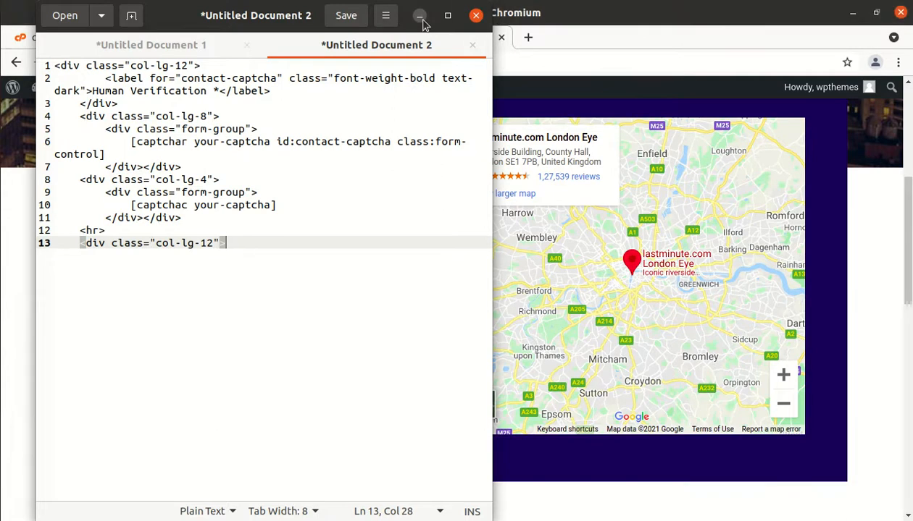
Minimise the gedit captcha notes to reveal the browser's Contact page
click(421, 19)
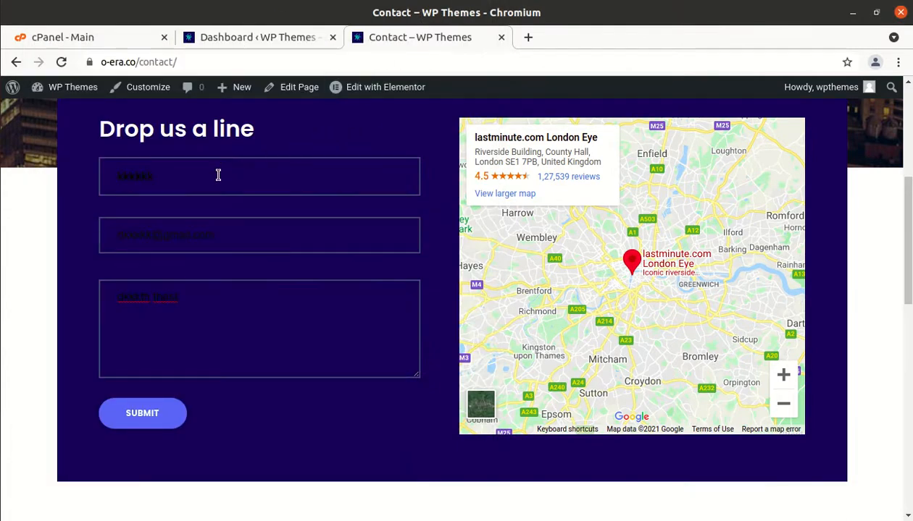
Open Contact > Contact Forms from the admin dashboard, then return to the public Contact page
click(243, 41)
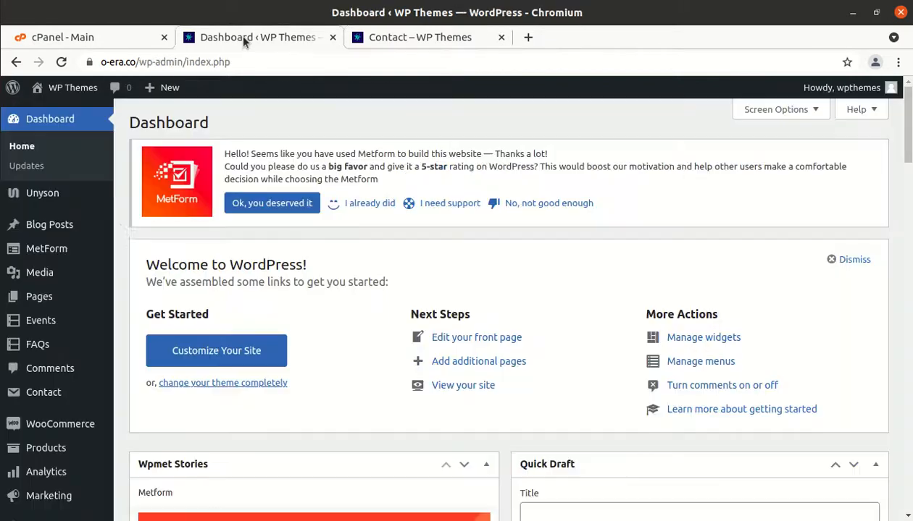
mouse_move(112, 241)
mouse_move(42, 390)
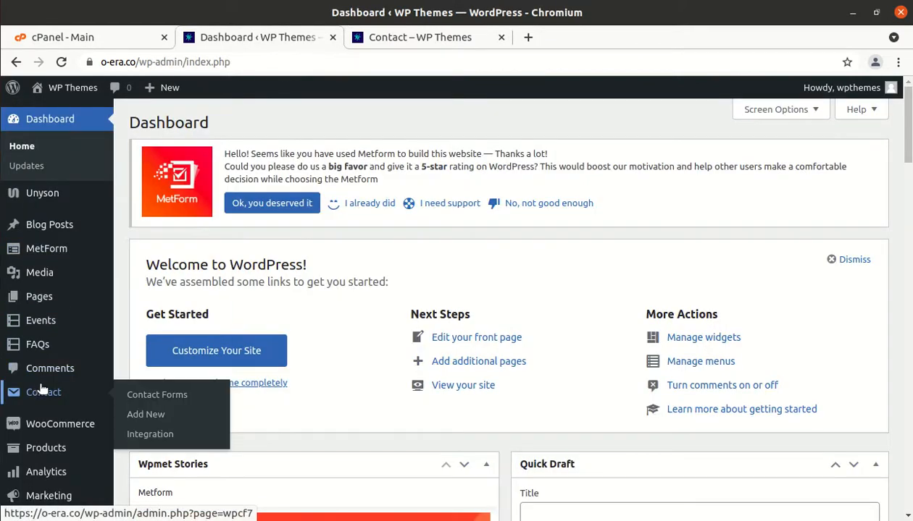
click(148, 396)
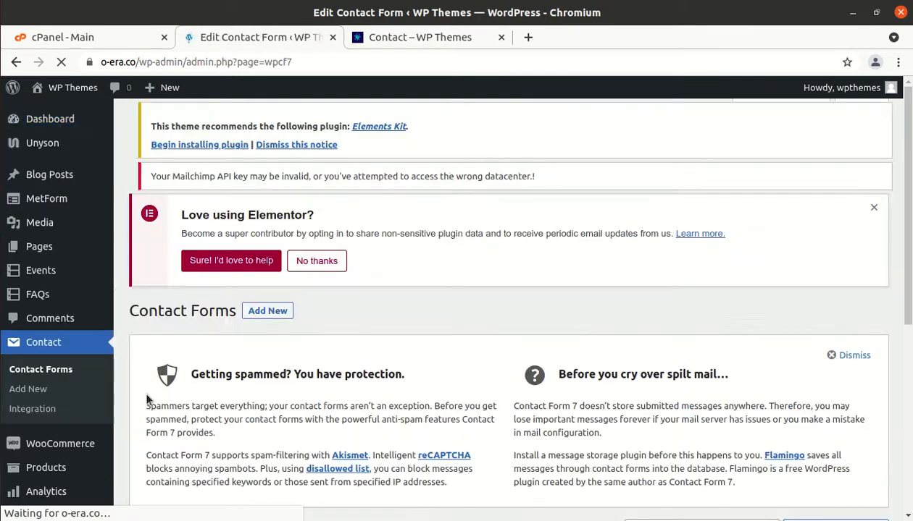
scroll(146, 399, down, 7)
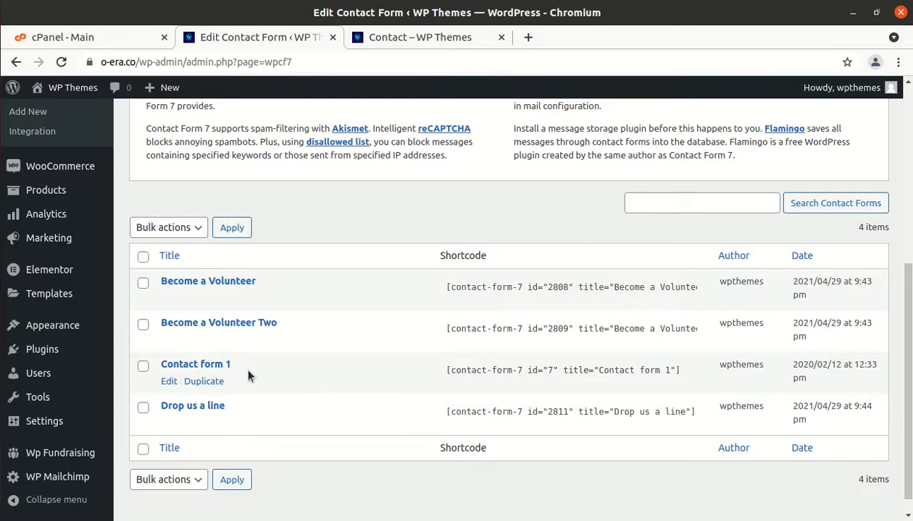
click(427, 41)
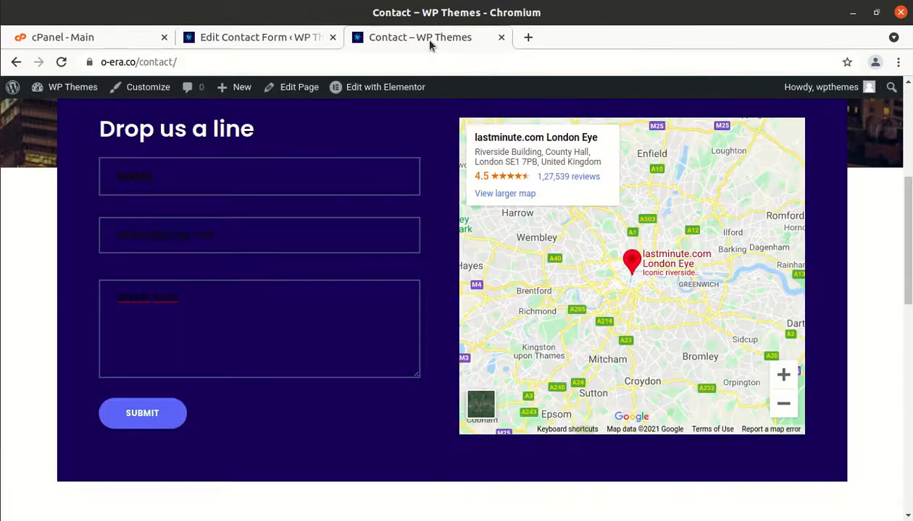
Open the Contact page in Elementor via the admin bar's Edit with Elementor entry
click(378, 90)
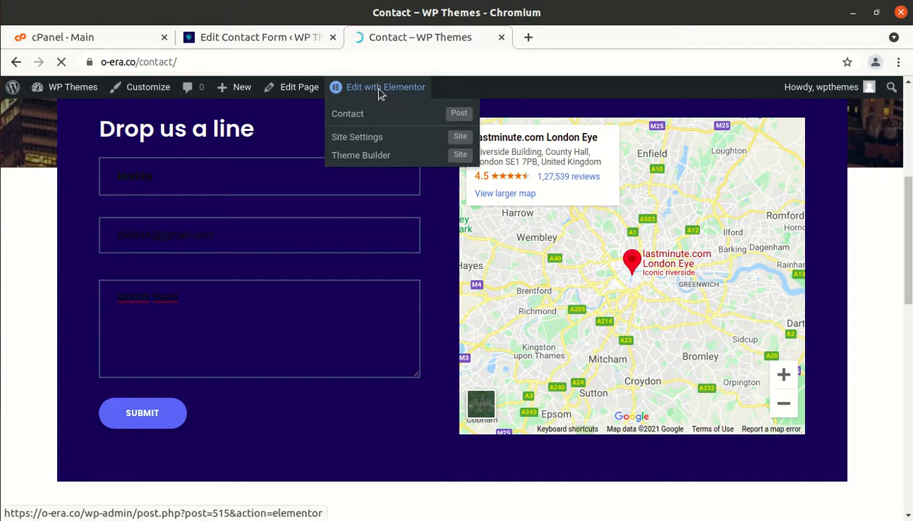
click(379, 92)
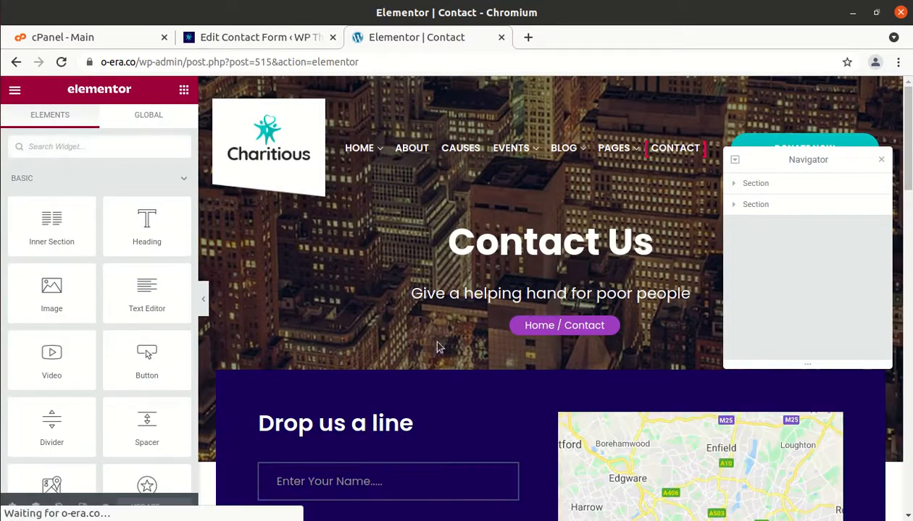
scroll(437, 347, down, 5)
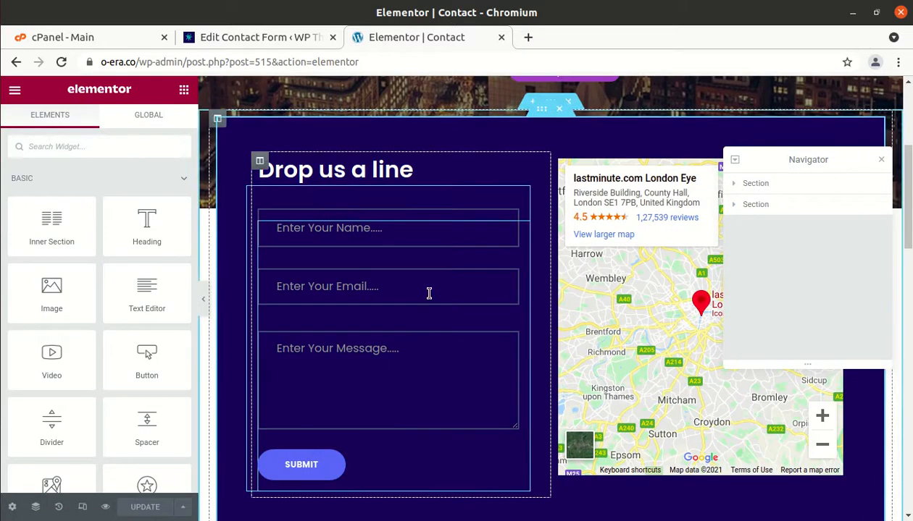
click(429, 293)
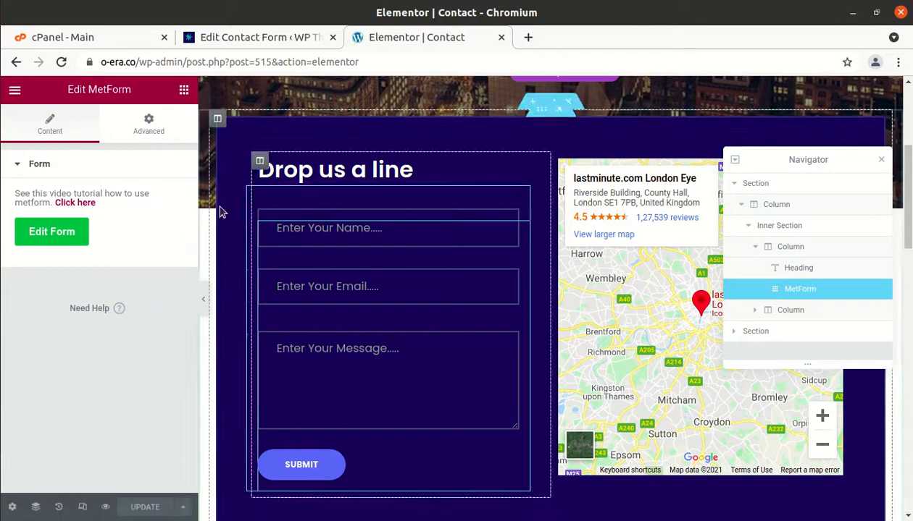
click(161, 134)
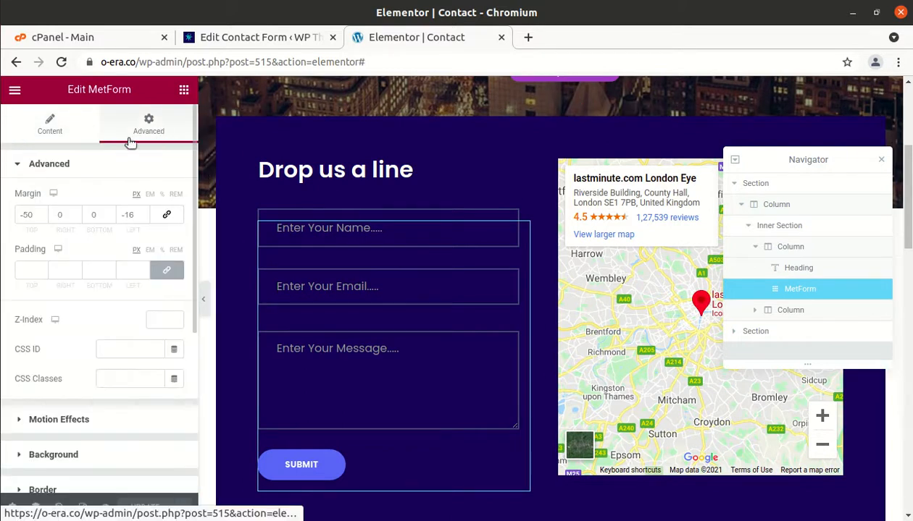
click(63, 135)
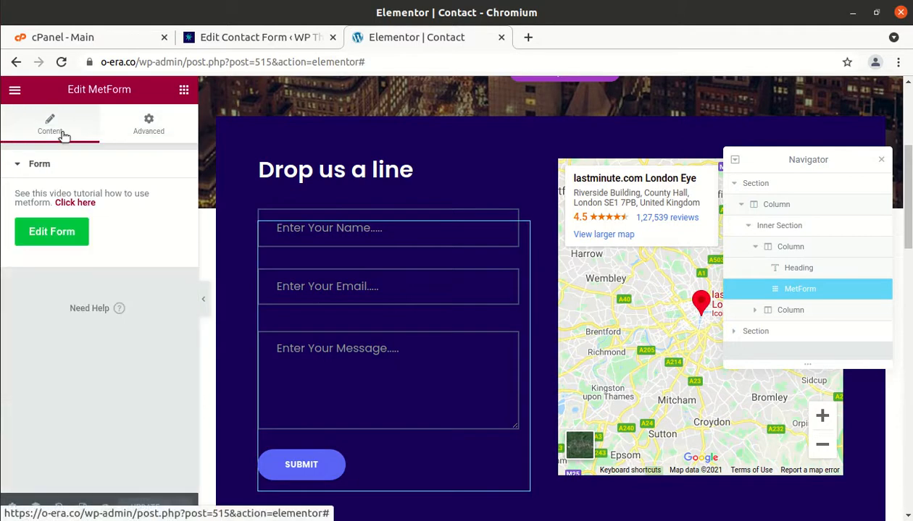
click(61, 232)
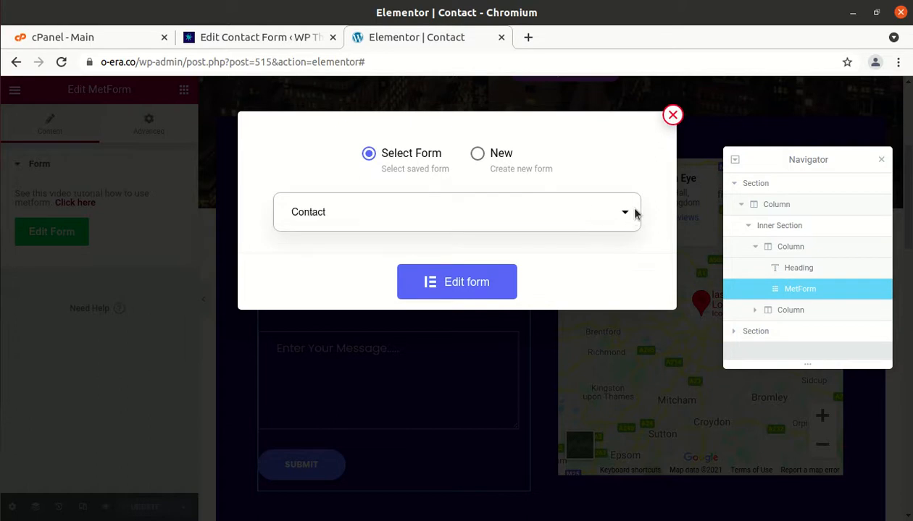
click(672, 115)
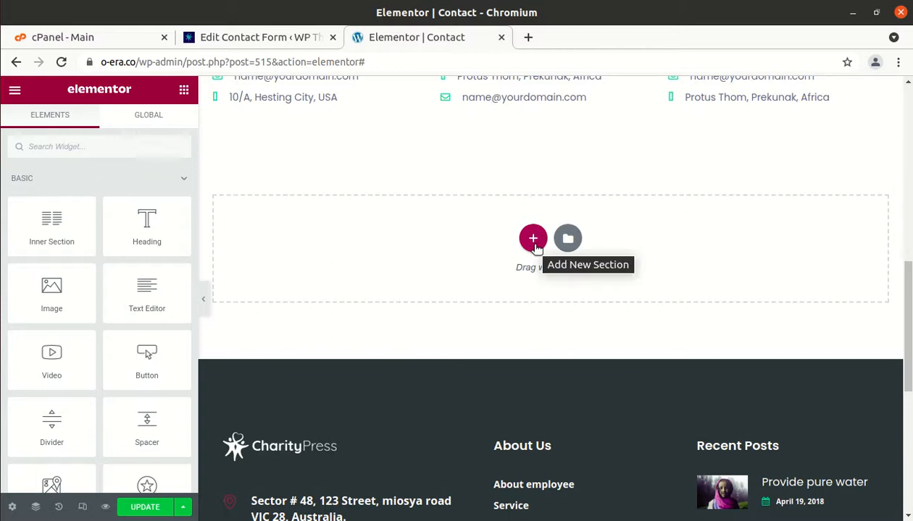
Add a single-column section at the page bottom and drop a Shortcode widget into it
click(534, 243)
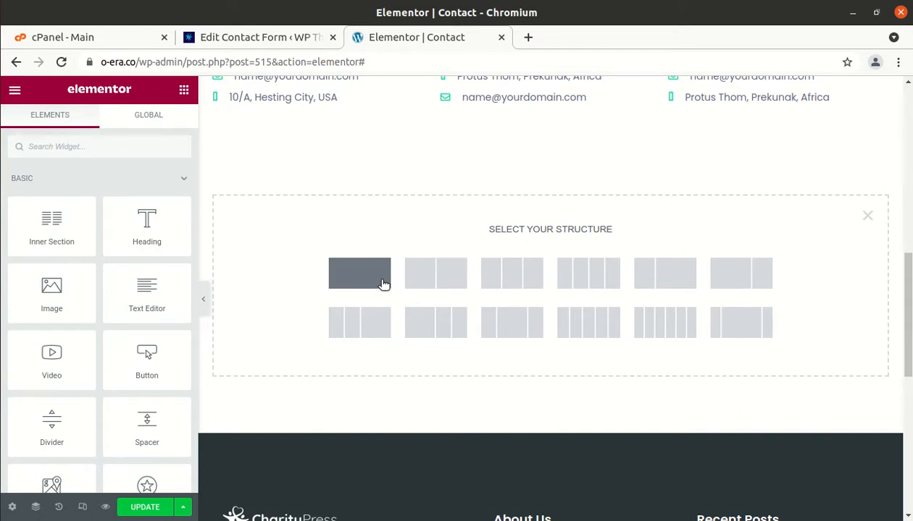
click(382, 284)
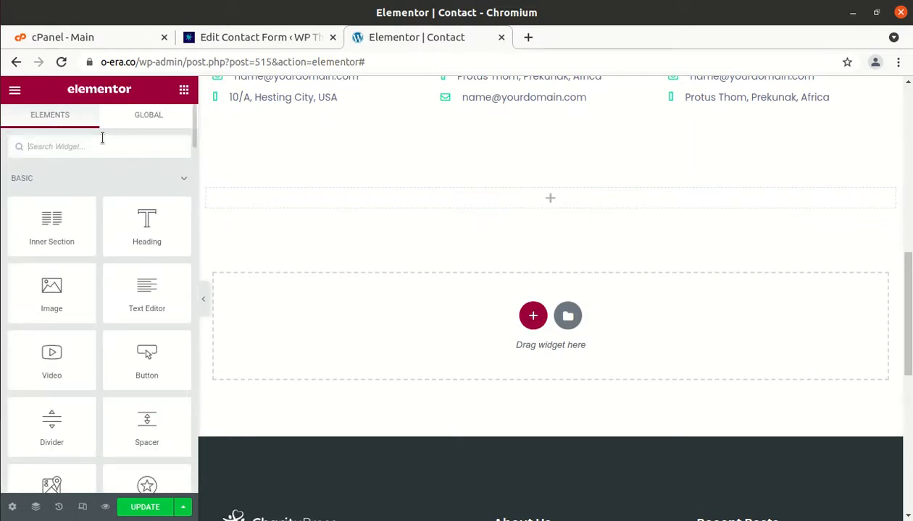
text(sho)
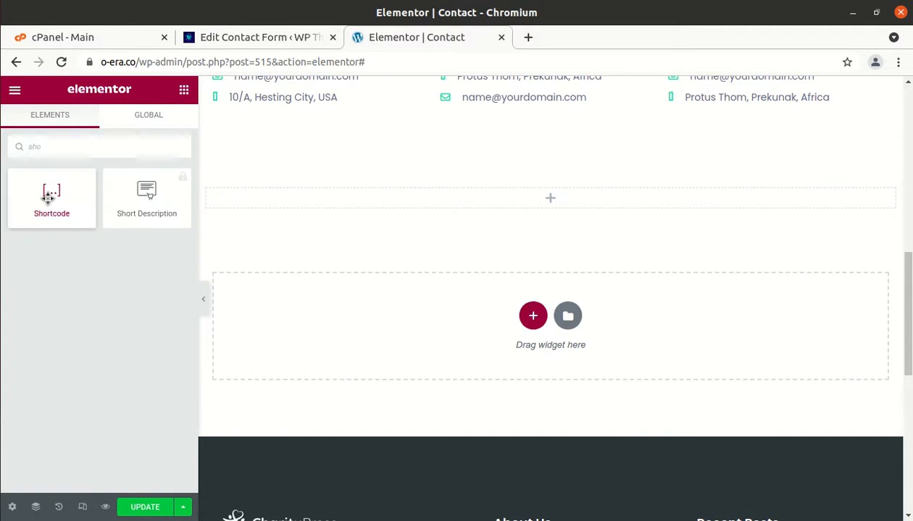
drag(48, 197, 342, 208)
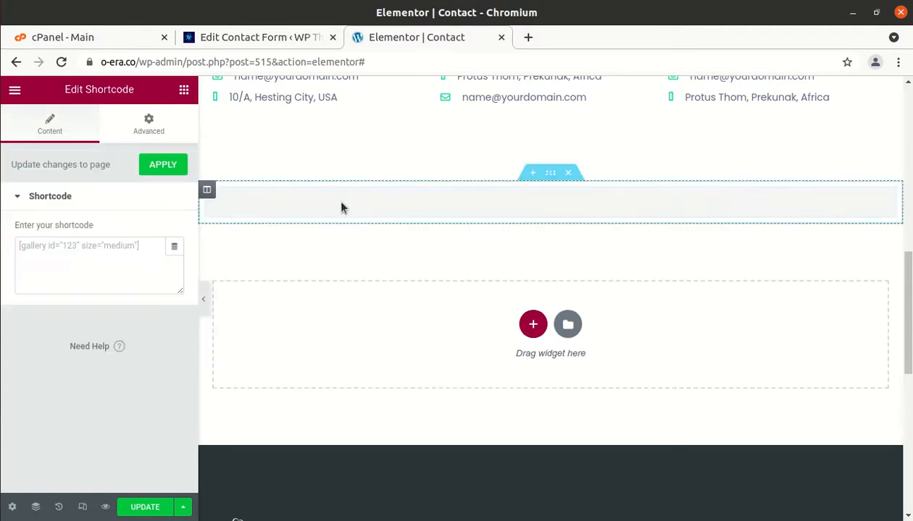
Paste Contact form 1's shortcode from the Contact Forms list into the Shortcode widget
click(143, 245)
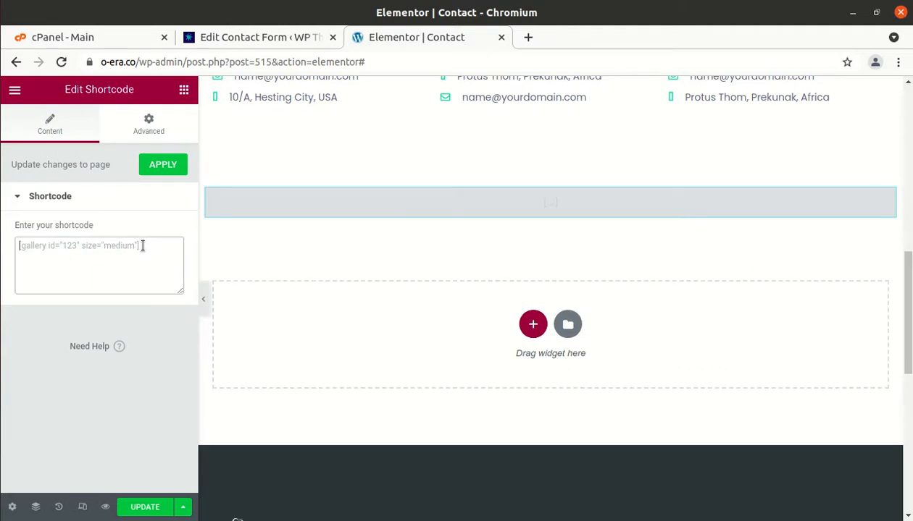
click(267, 37)
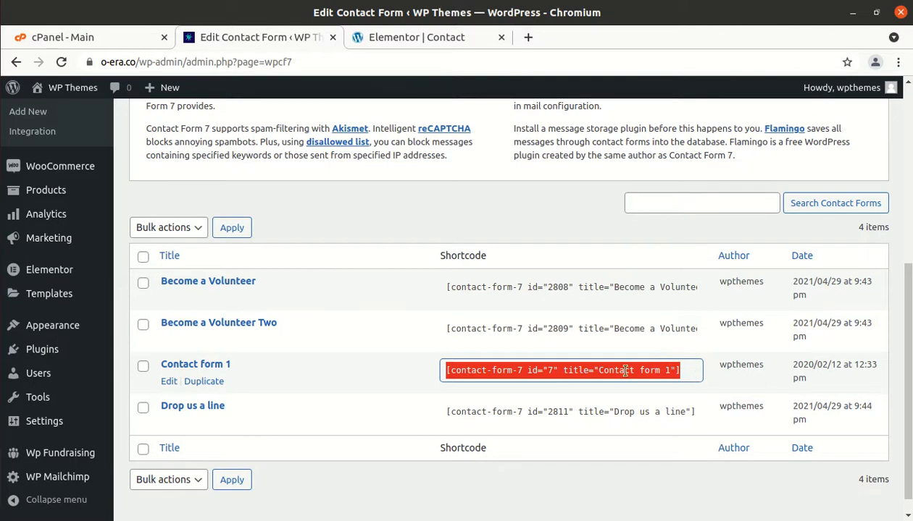
click(427, 37)
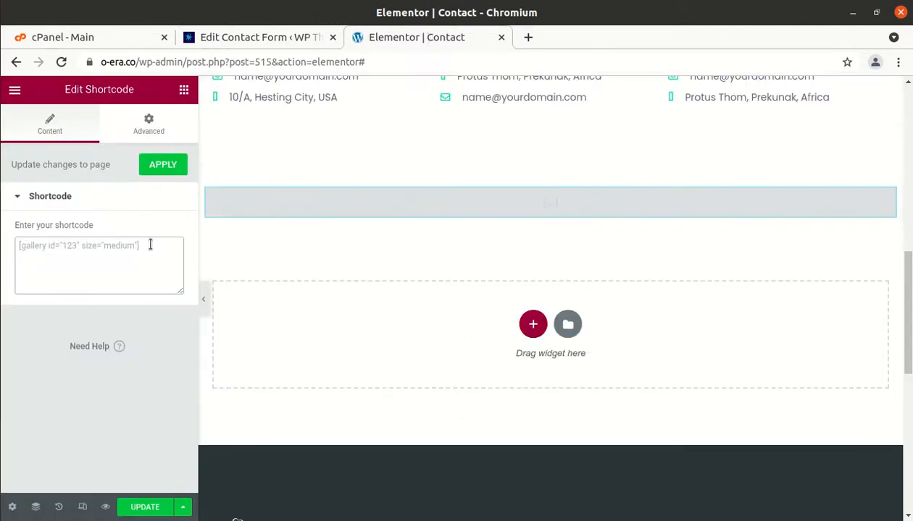
text([contact-form-7 id="7" title="Contact form 1"])
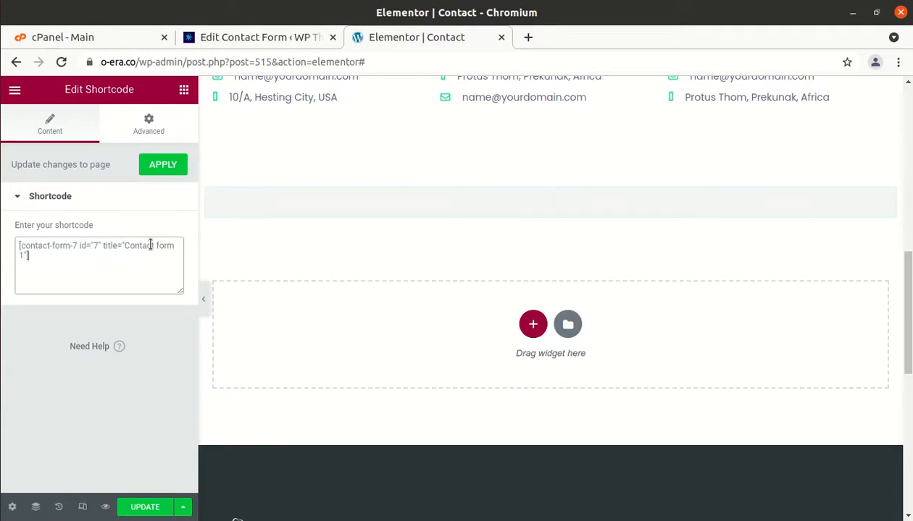
Apply the shortcode, check the rendered form, and UPDATE the Contact page in Elementor
click(168, 165)
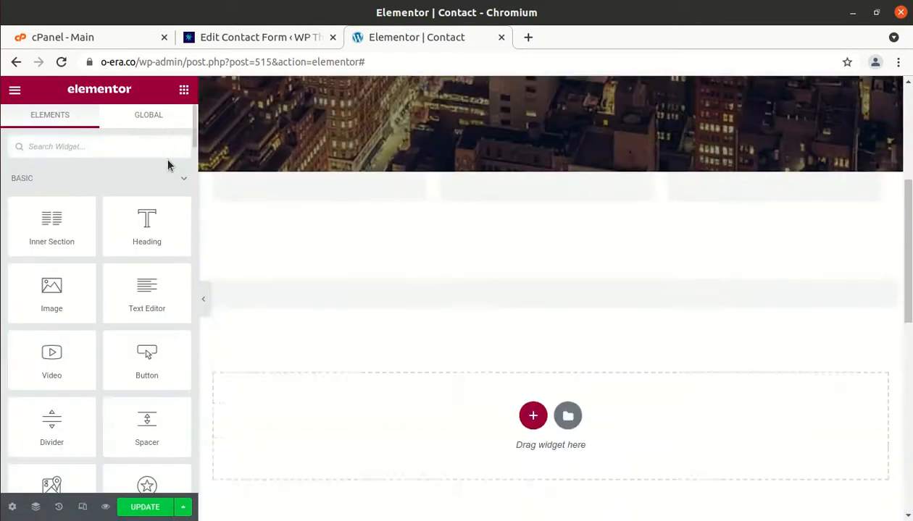
scroll(348, 292, down, 5)
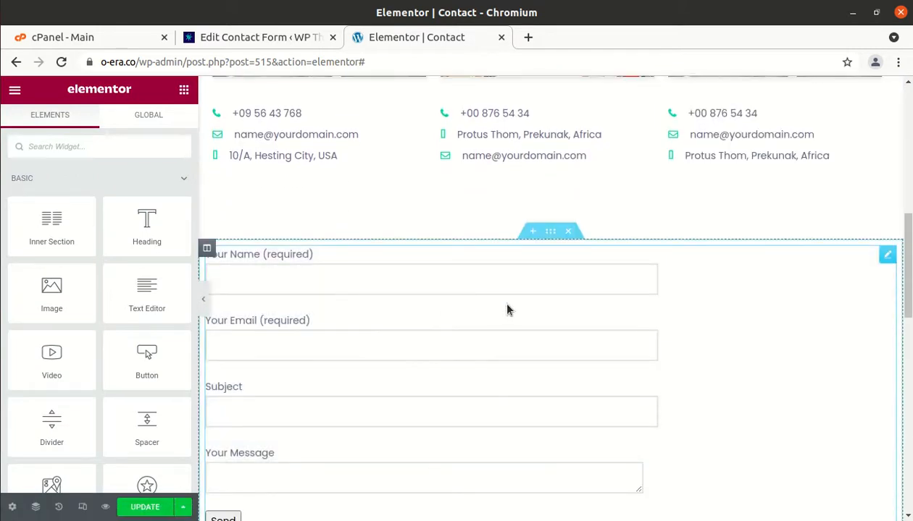
scroll(507, 310, up, 10)
scroll(507, 310, down, 8)
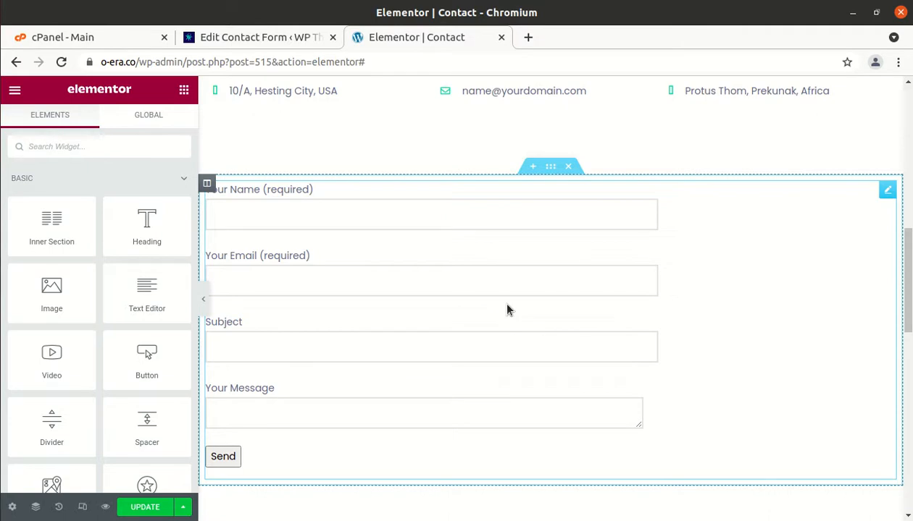
click(145, 510)
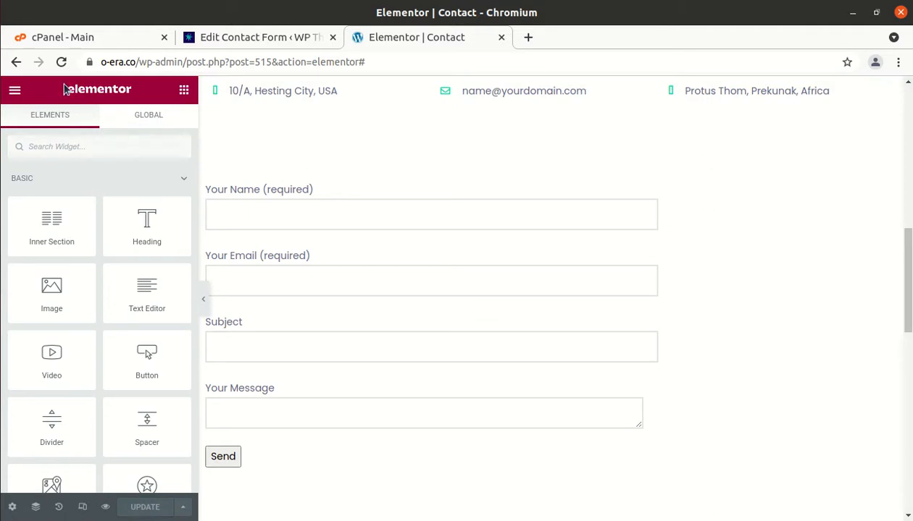
click(15, 91)
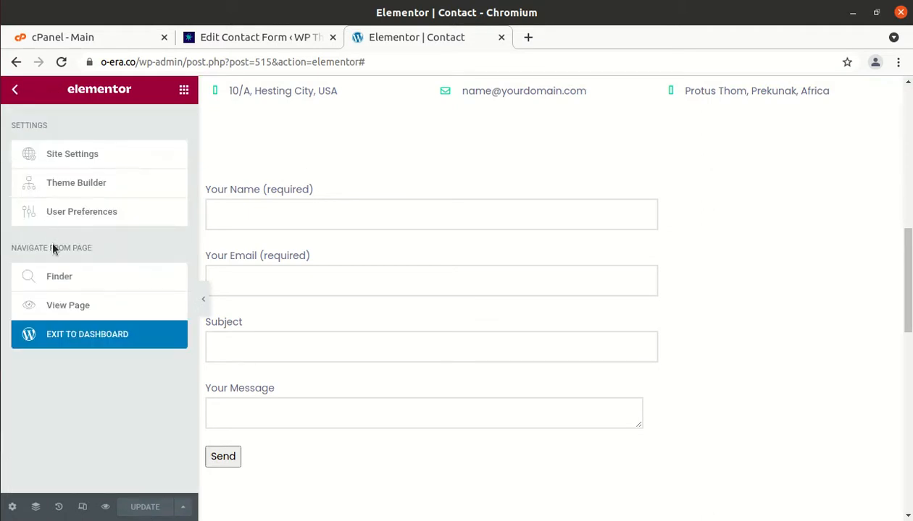
View the published Contact page and scroll down to the new contact form
click(64, 308)
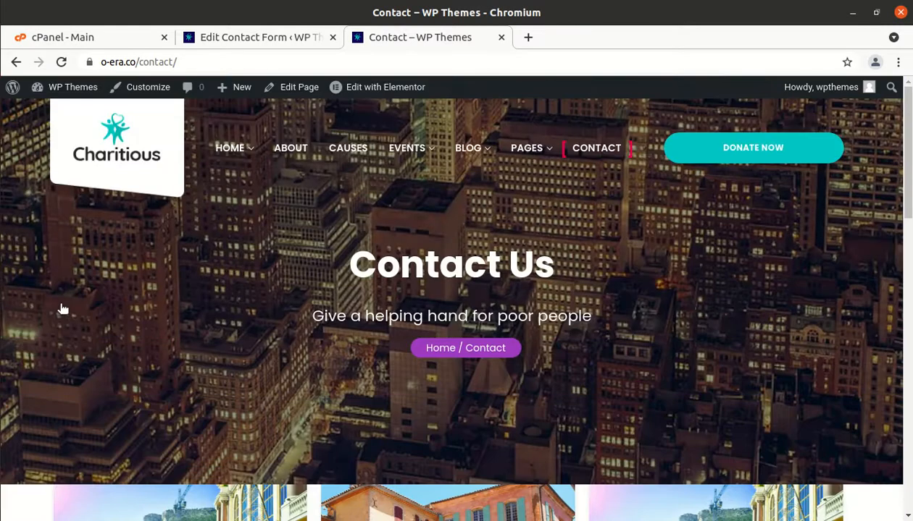
scroll(203, 411, down, 8)
scroll(203, 411, down, 3)
scroll(203, 412, up, 4)
scroll(204, 411, down, 4)
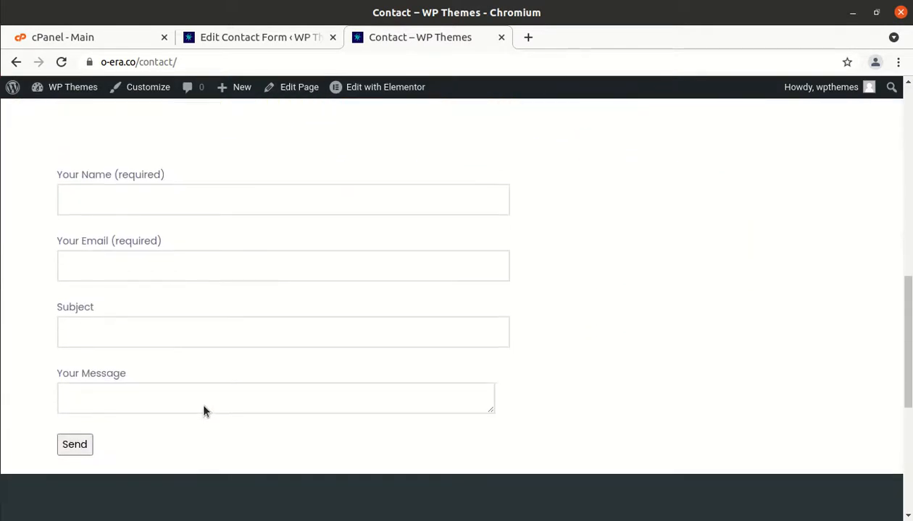
Try the Your Name, Your Email, Subject and Your Message fields, then bring up the gedit captcha notes
click(91, 193)
click(85, 270)
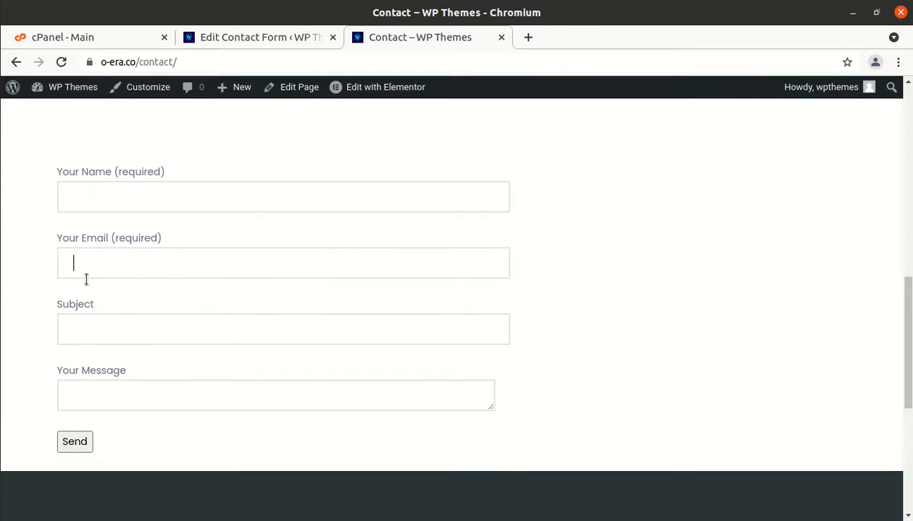
click(87, 331)
click(80, 386)
scroll(434, 399, down, 2)
scroll(434, 399, up, 2)
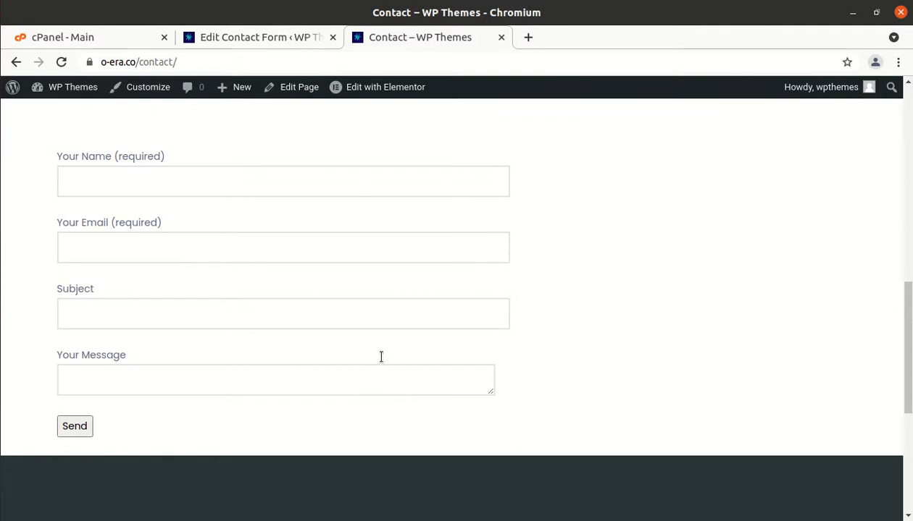
click(1, 263)
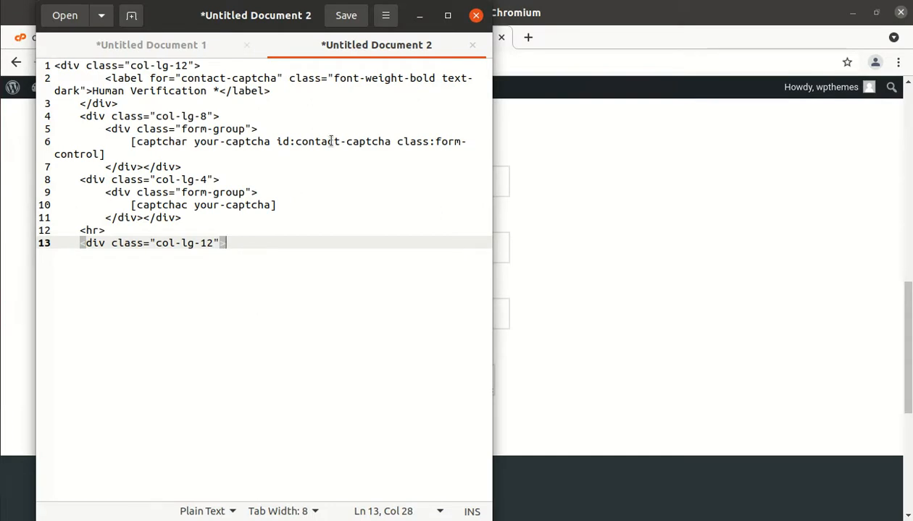
Minimise gedit and return to the Contact Form 7 forms list
click(420, 22)
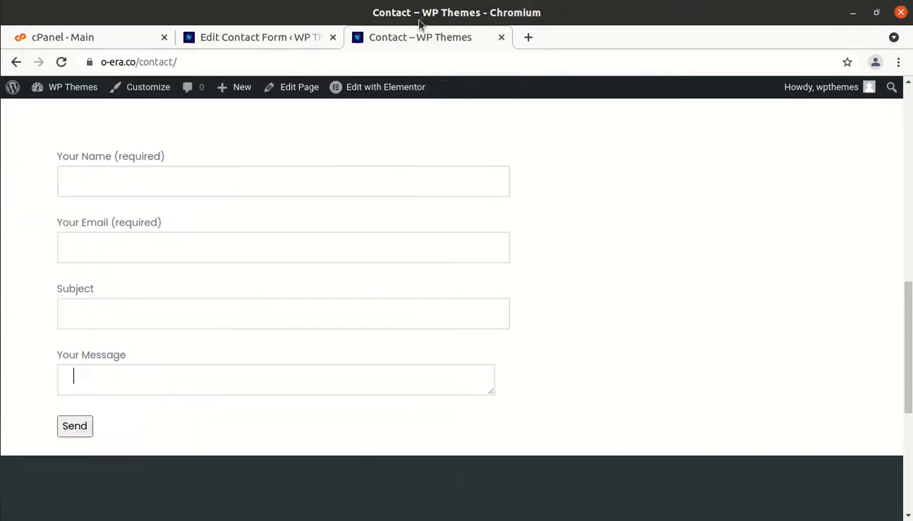
click(265, 38)
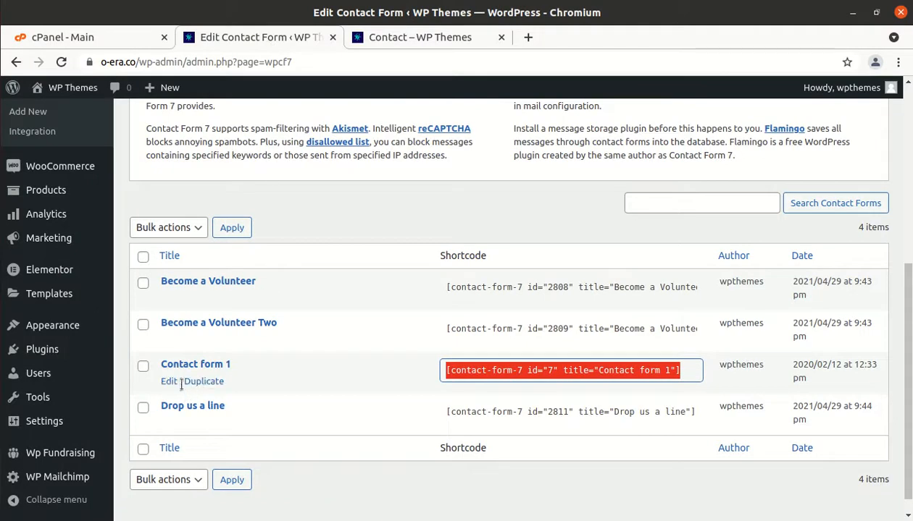
Edit Contact form 1 and place the caret on the empty line above [submit "Send"]
click(170, 382)
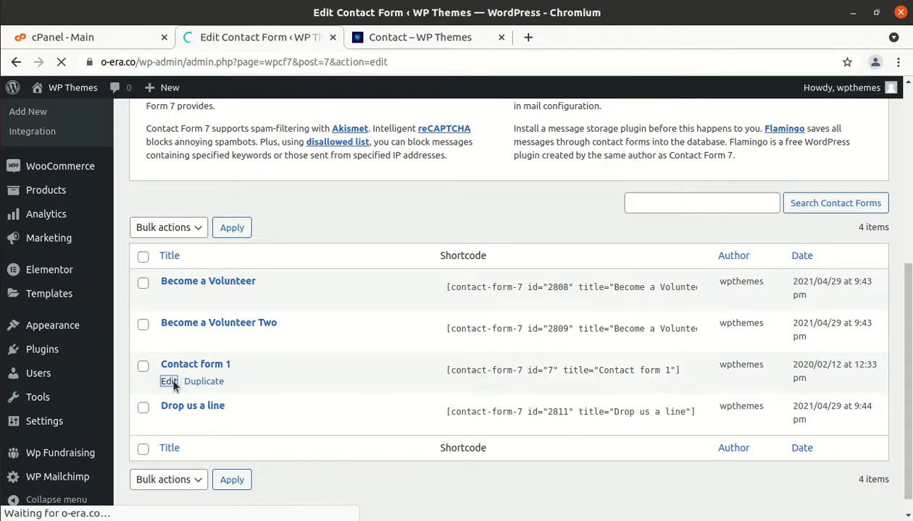
scroll(174, 386, down, 6)
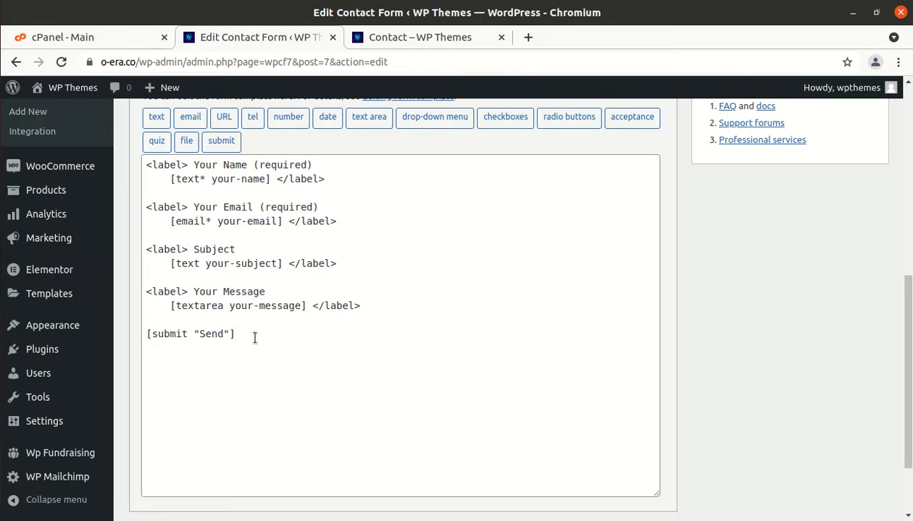
click(149, 320)
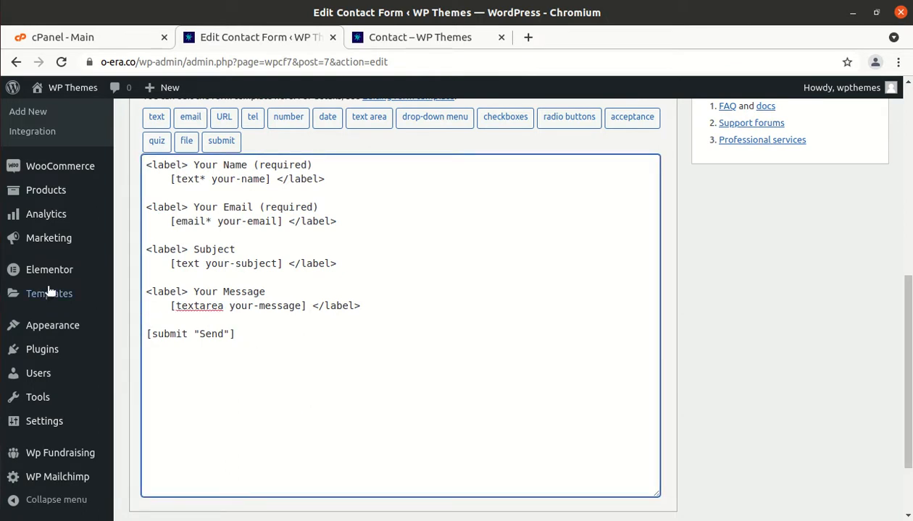
Copy the Human Verification captcha block from gedit, paste it above Send, and save the form
click(11, 264)
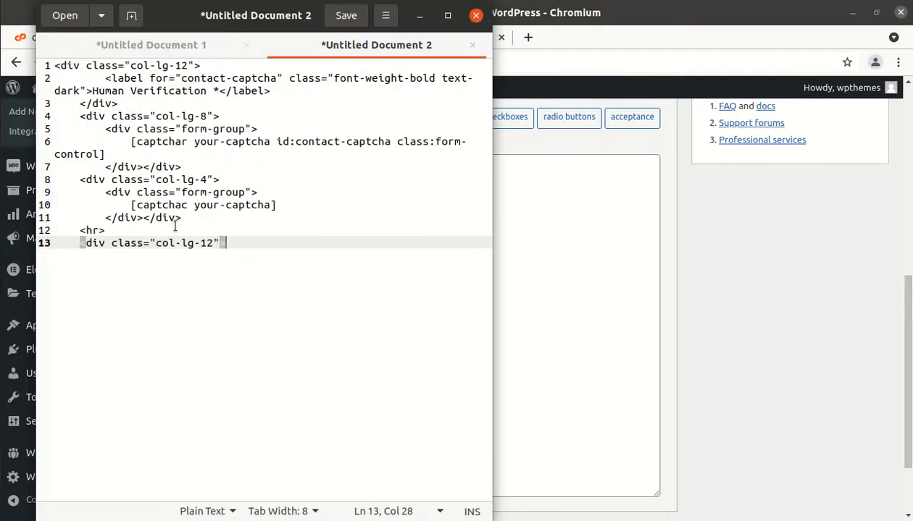
key(ctrl+a)
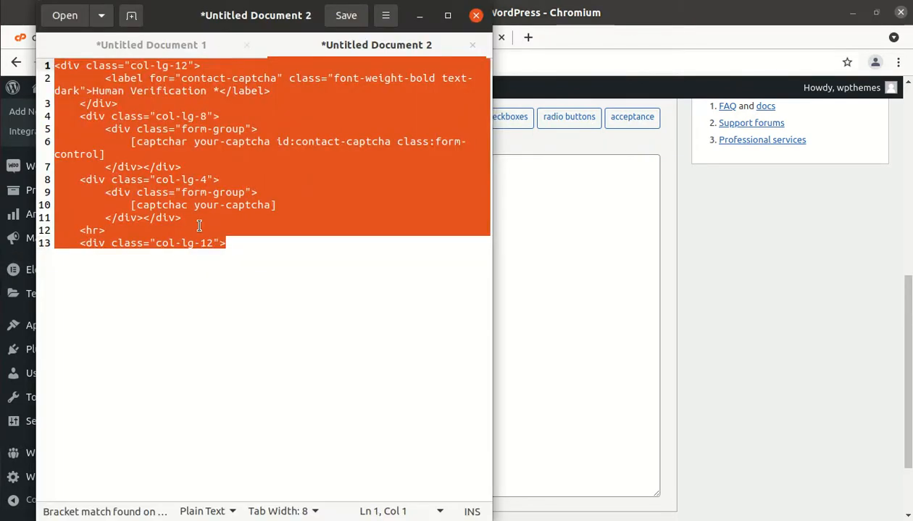
click(420, 16)
text(<div class="col-lg-12">         <label for="contact-captcha" class="font-weight-bold text-dark">Human Verification *</label>     </div>     <div class="col-lg-8">         <div class="form-group">             [captchar your-captcha id:contact-captcha class:form-control]         </div></div>     <div class="col-lg-4">         <div class="form-group">             [captchac your-captcha]         </div></div>     <hr>     <div class="col-lg-12">)
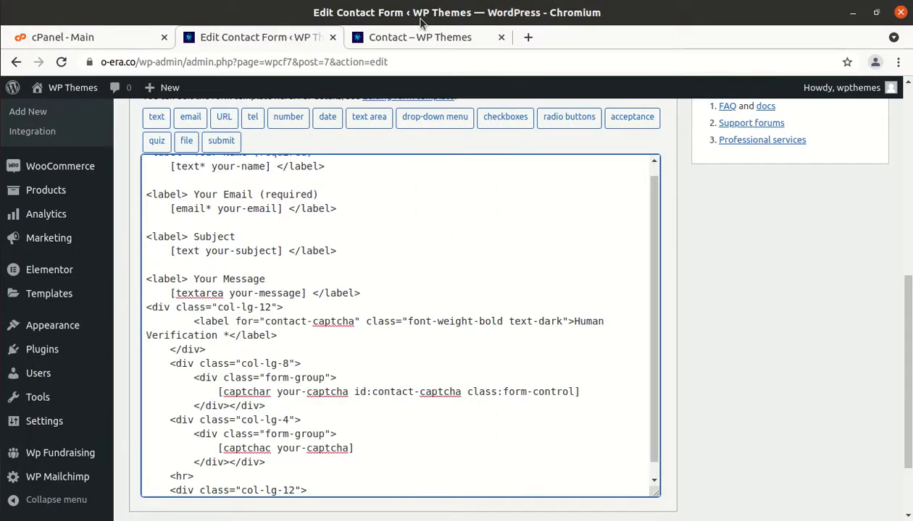
scroll(376, 237, down, 1)
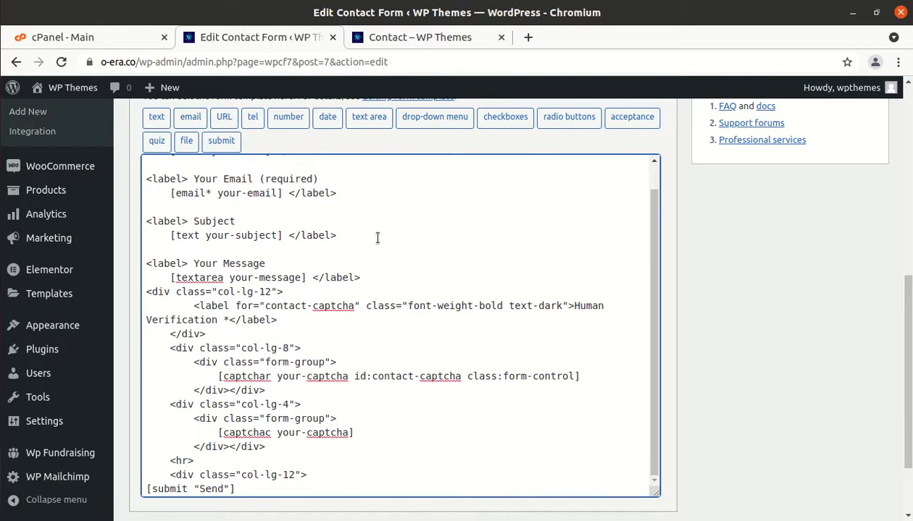
scroll(637, 318, down, 3)
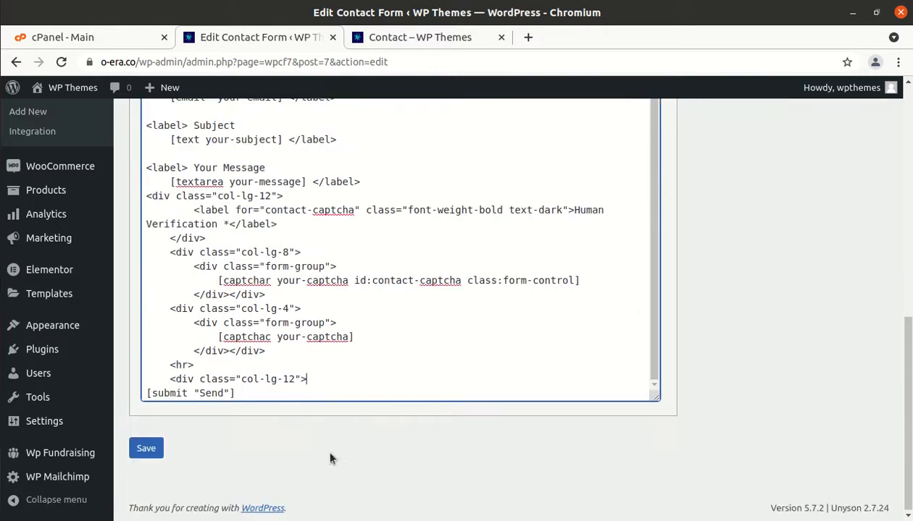
click(146, 449)
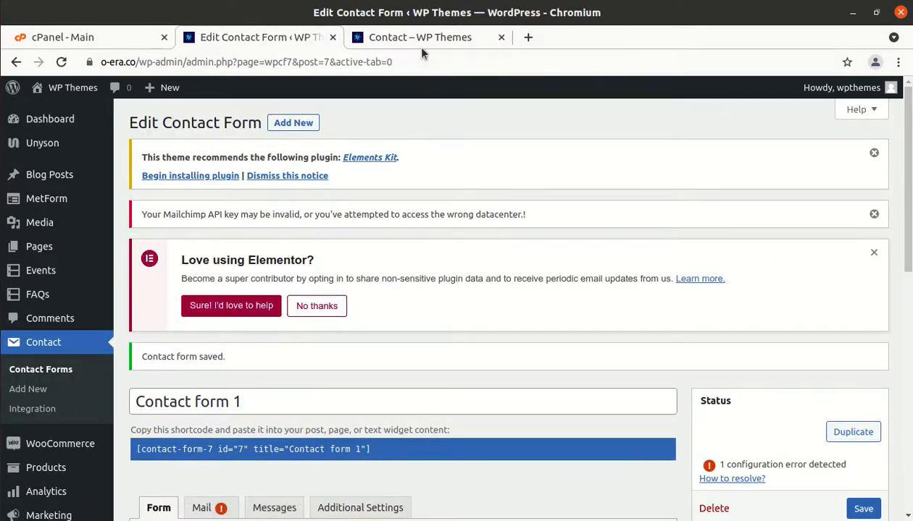
Reload the live Contact page and scroll down to the form's new Human Verification field
click(421, 38)
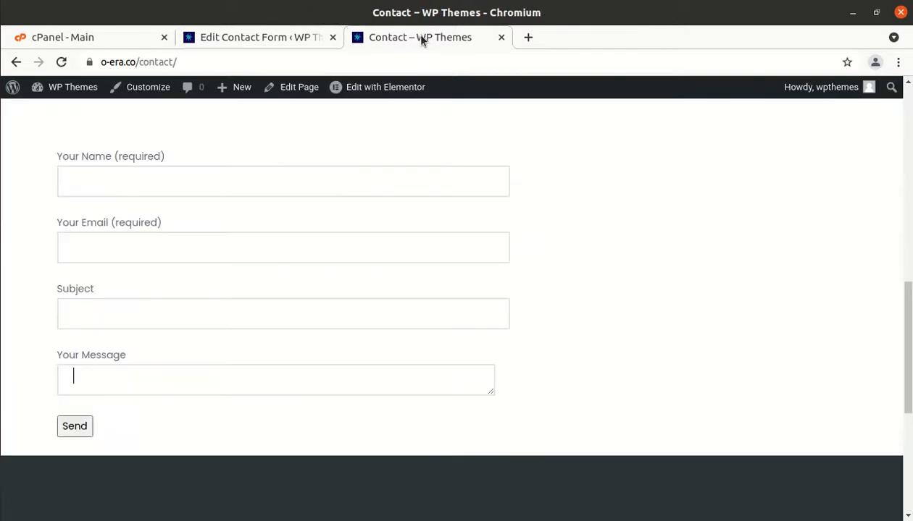
click(62, 62)
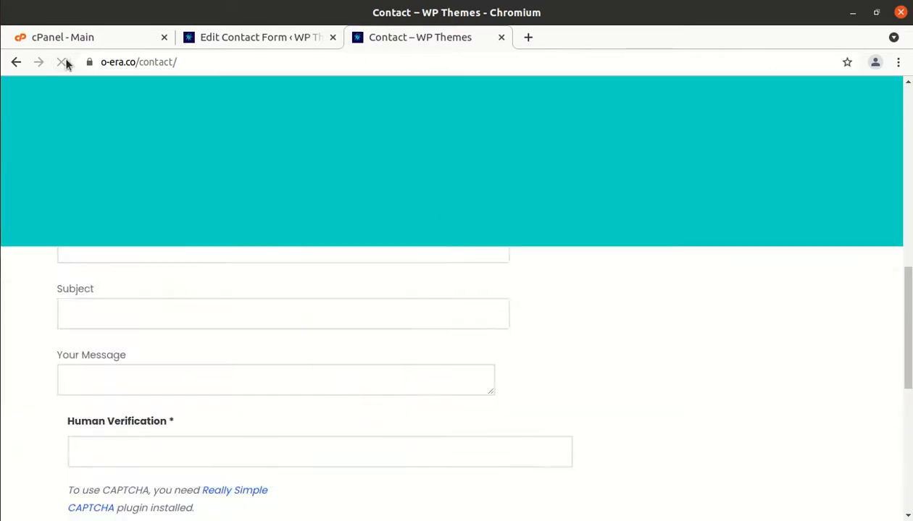
scroll(125, 246, down, 3)
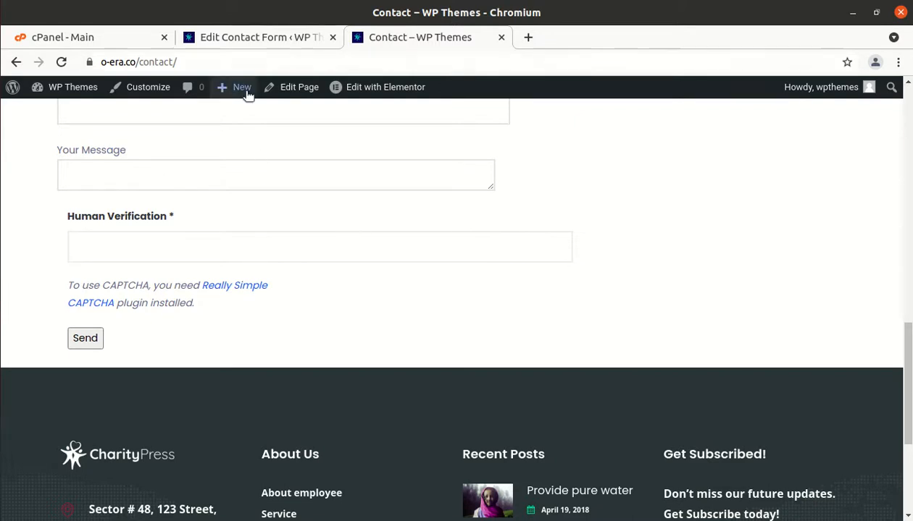
Change the captcha label wrapper class from col-lg-12 to col-lg-6 in the template and save
click(263, 37)
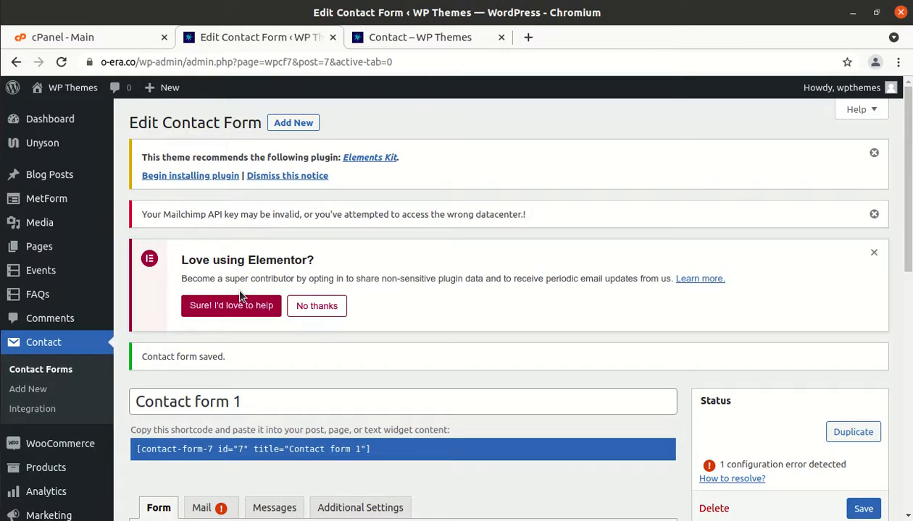
scroll(241, 297, down, 5)
scroll(241, 295, down, 4)
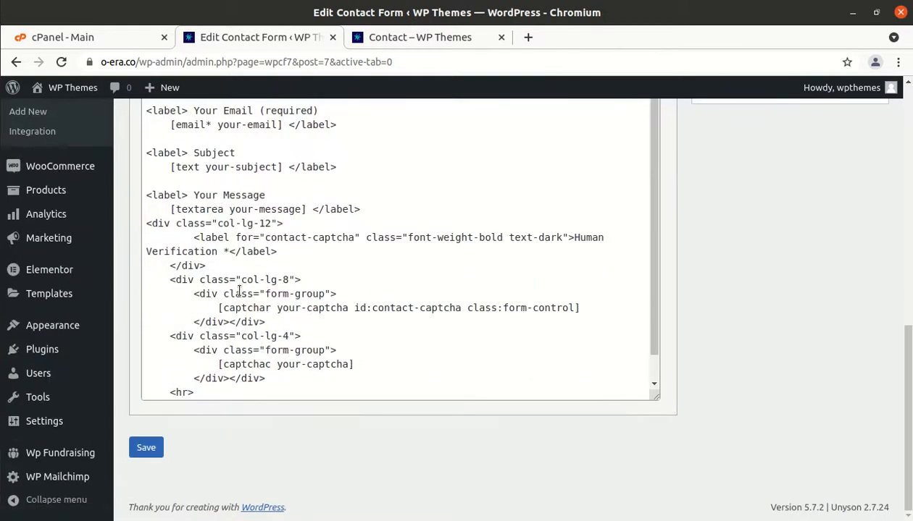
click(269, 224)
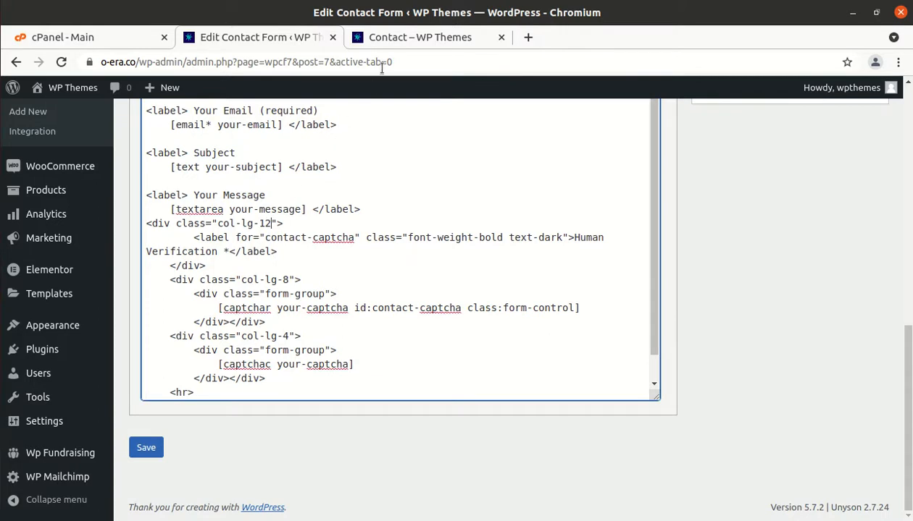
click(416, 38)
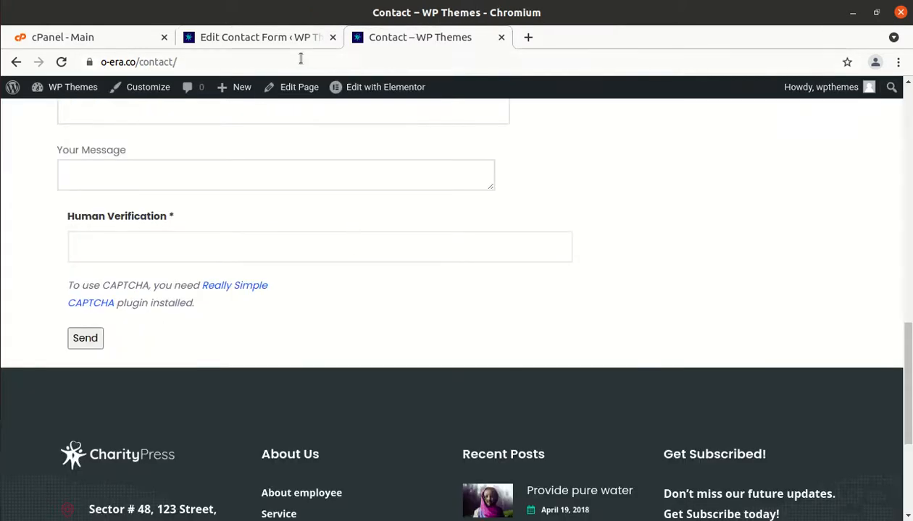
click(280, 39)
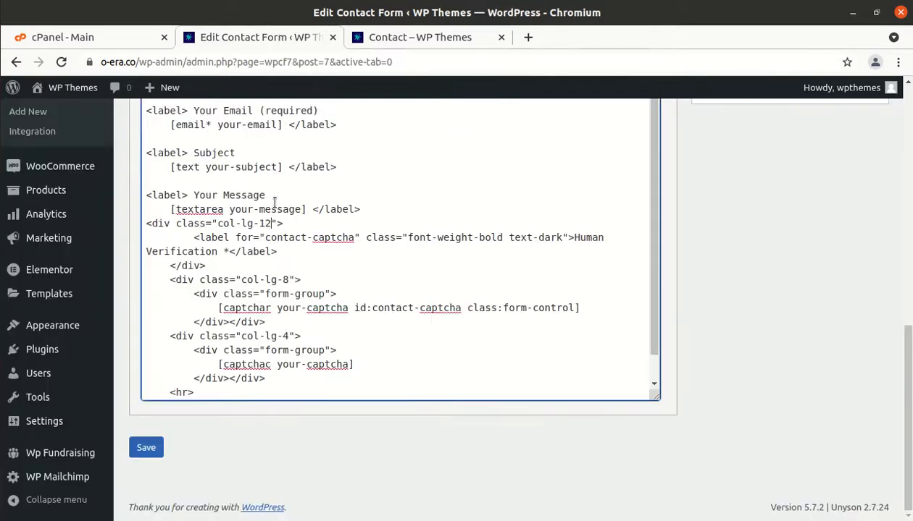
key(BackSpace)
key(BackSpace)
text(6)
click(149, 447)
click(150, 447)
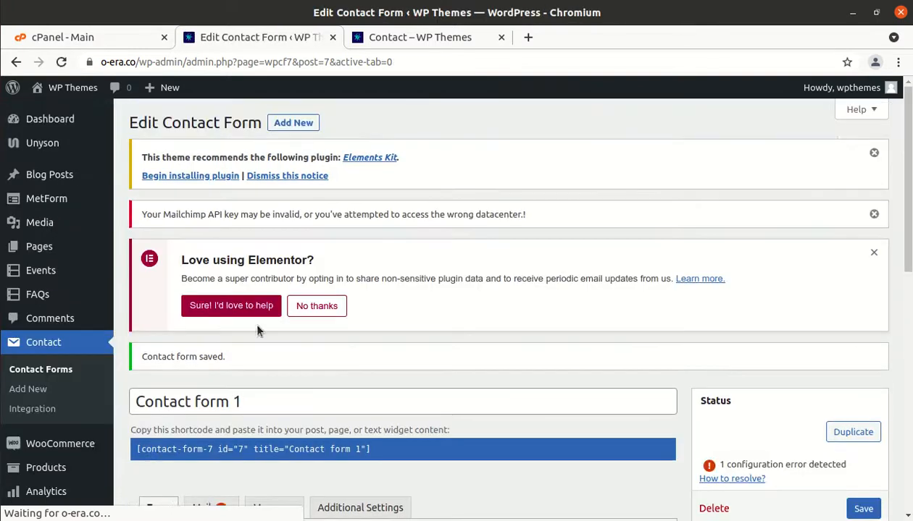
Reload the live Contact page to check the layout, then return to the form editor
click(427, 37)
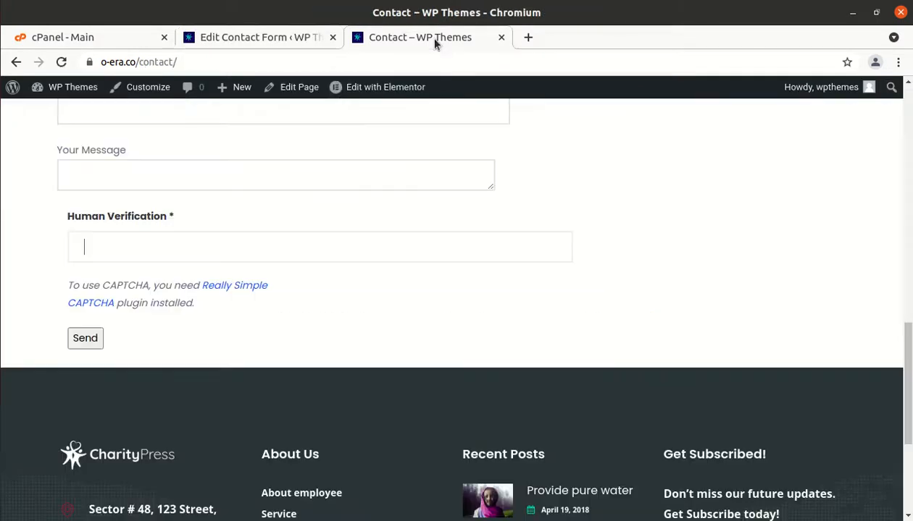
click(61, 62)
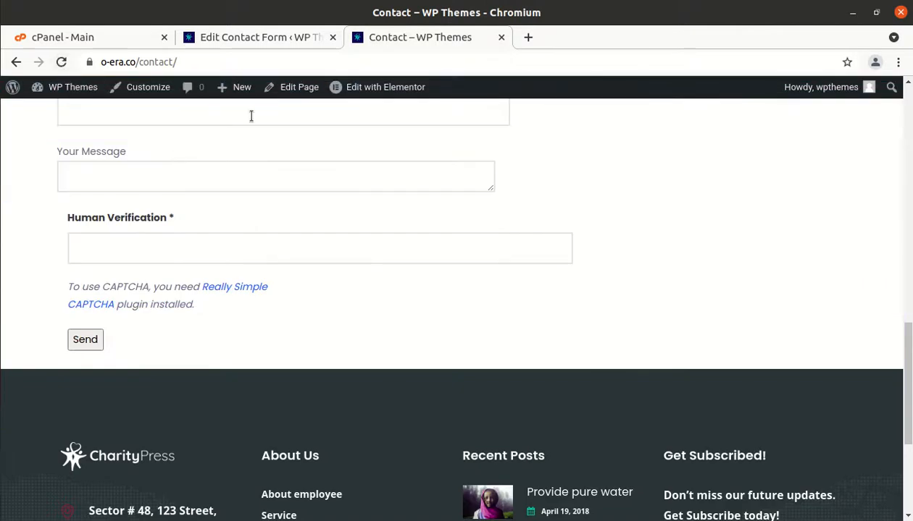
mouse_move(244, 87)
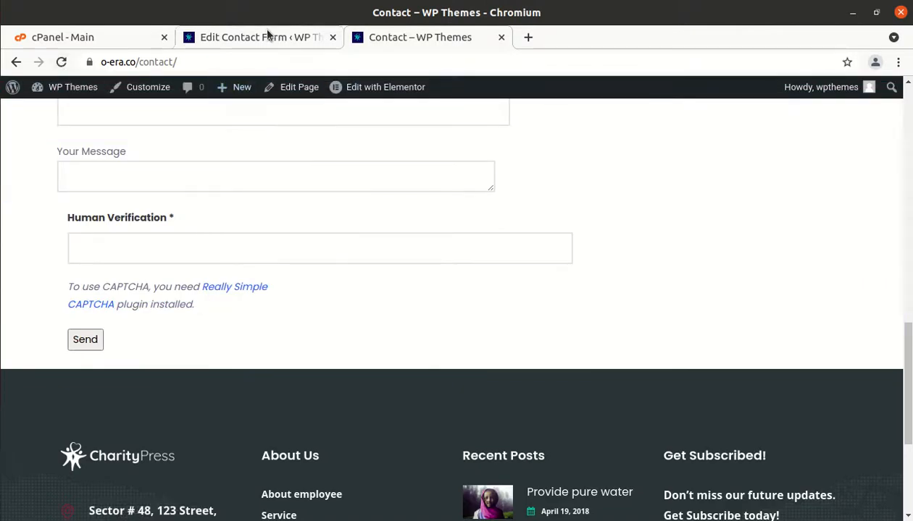
click(265, 37)
scroll(244, 219, down, 10)
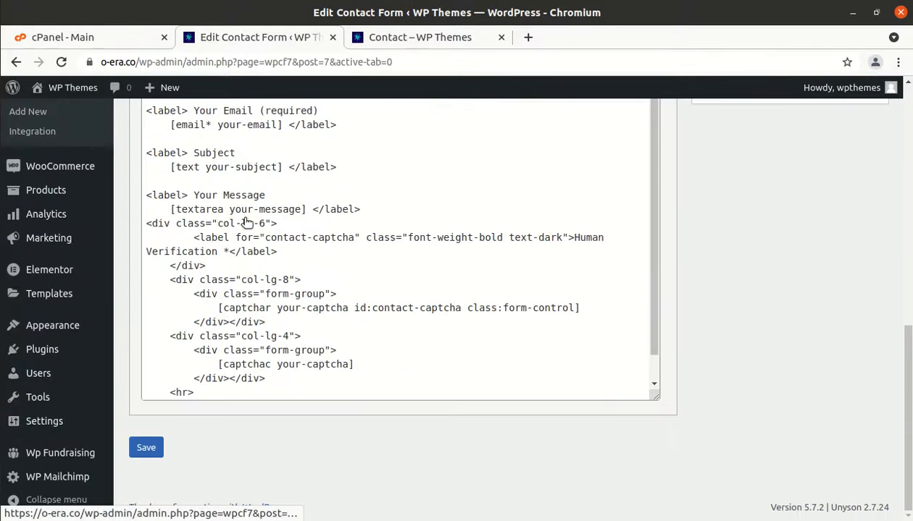
Save Contact form 1 again and reload the live Contact page to check the narrower Human Verification field
click(147, 449)
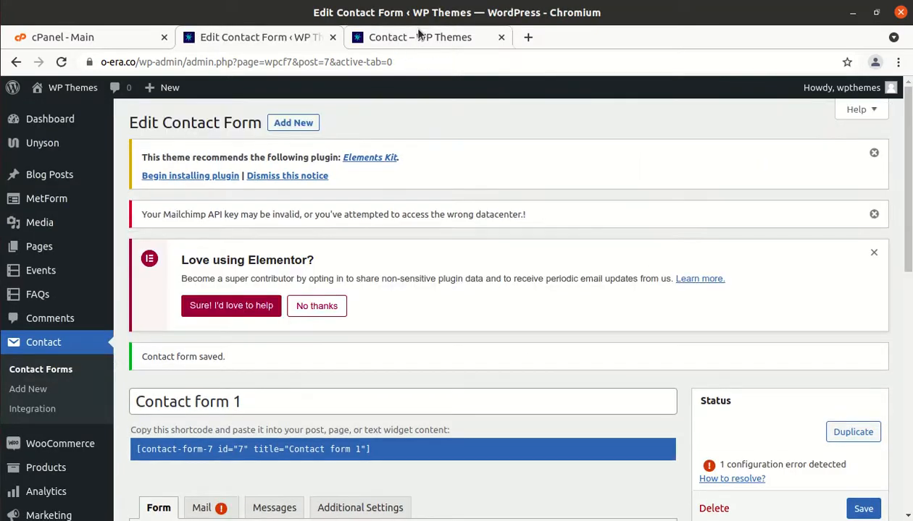
click(419, 32)
click(61, 63)
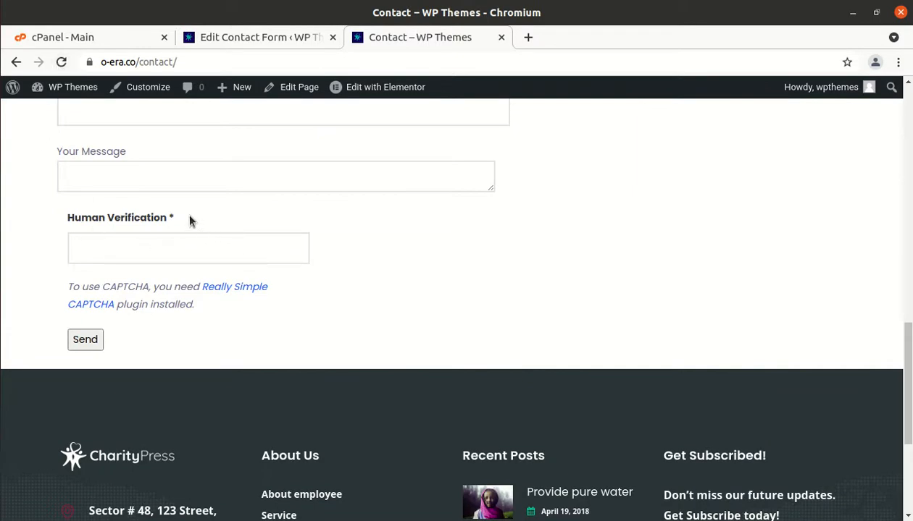
mouse_move(240, 78)
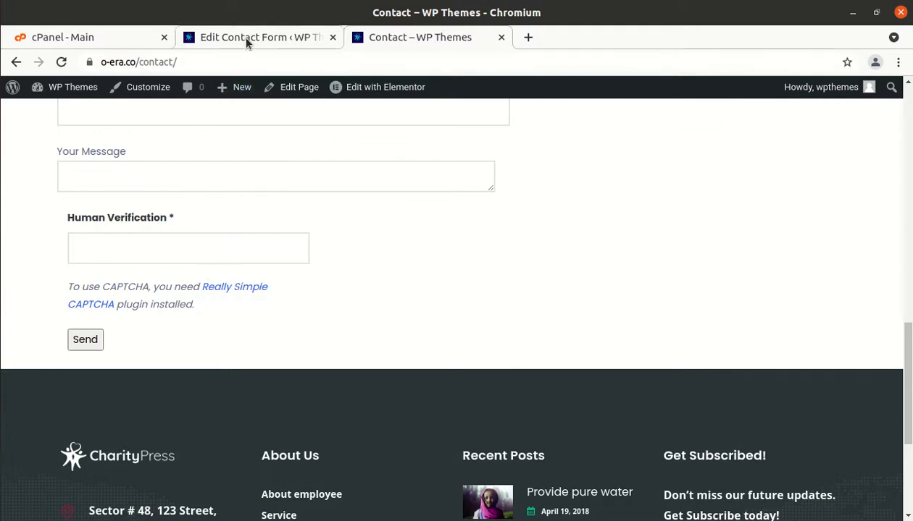
click(244, 37)
scroll(211, 262, down, 5)
scroll(211, 262, down, 3)
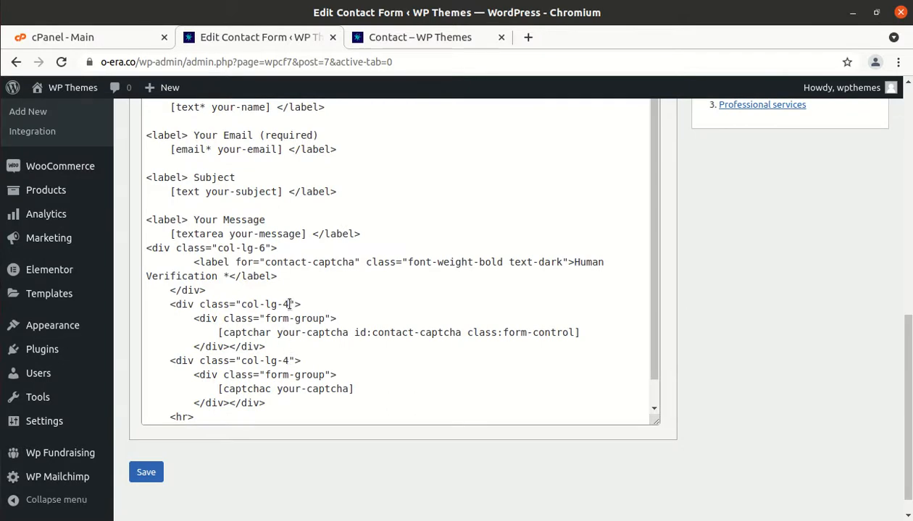
Insert a blank line above the captcha label block and save the form
click(264, 247)
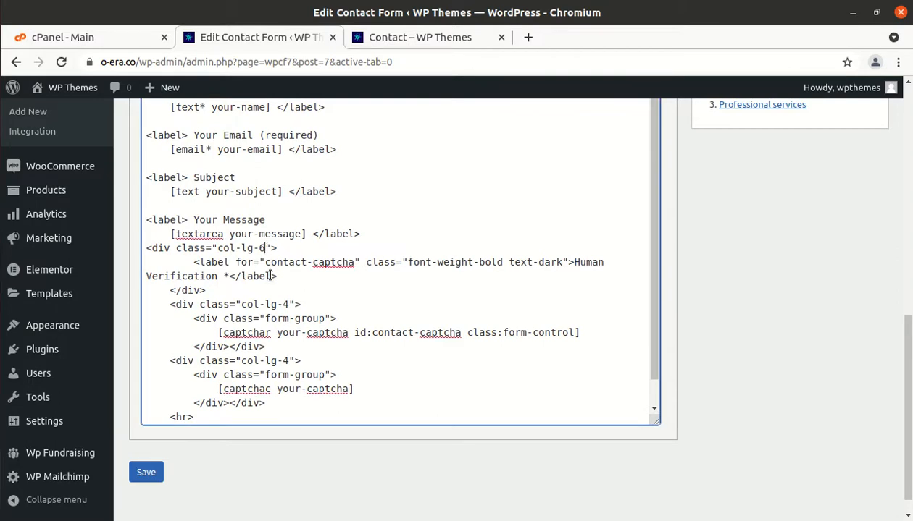
click(145, 249)
key(Return)
scroll(258, 310, down, 1)
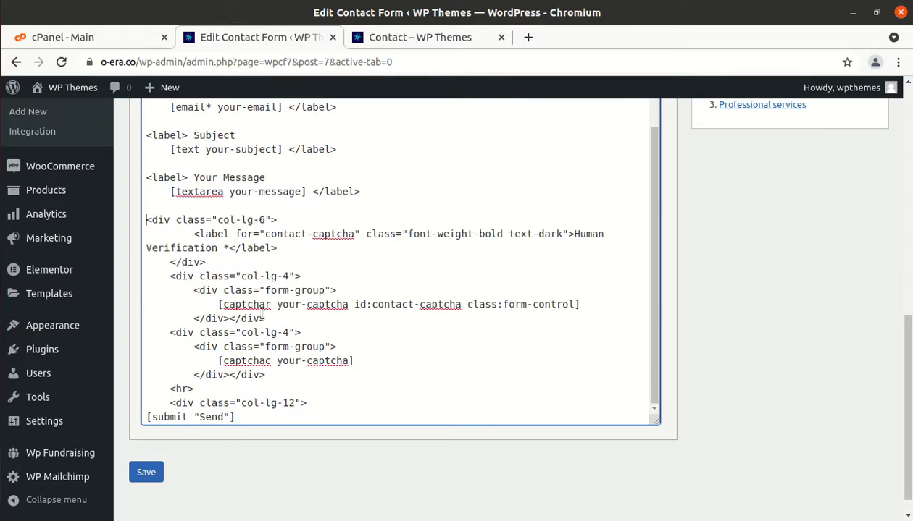
click(148, 480)
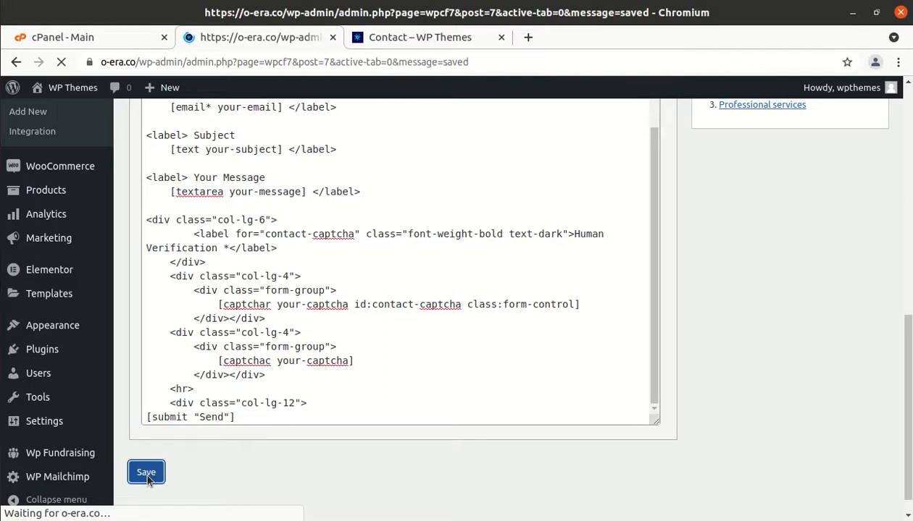
Change the Send button wrapper from col-lg-12 to col-lg-6 and save the form
scroll(147, 479, down, 10)
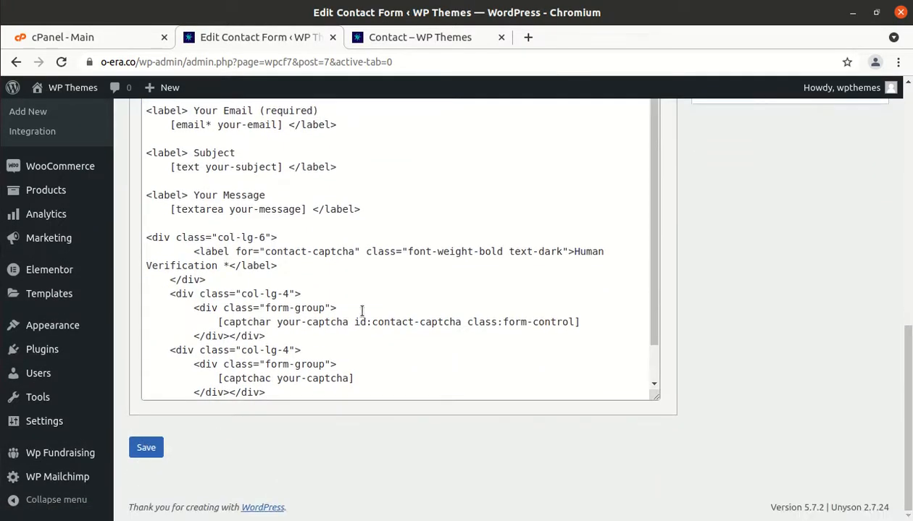
scroll(357, 307, down, 1)
click(293, 379)
key(BackSpace)
key(BackSpace)
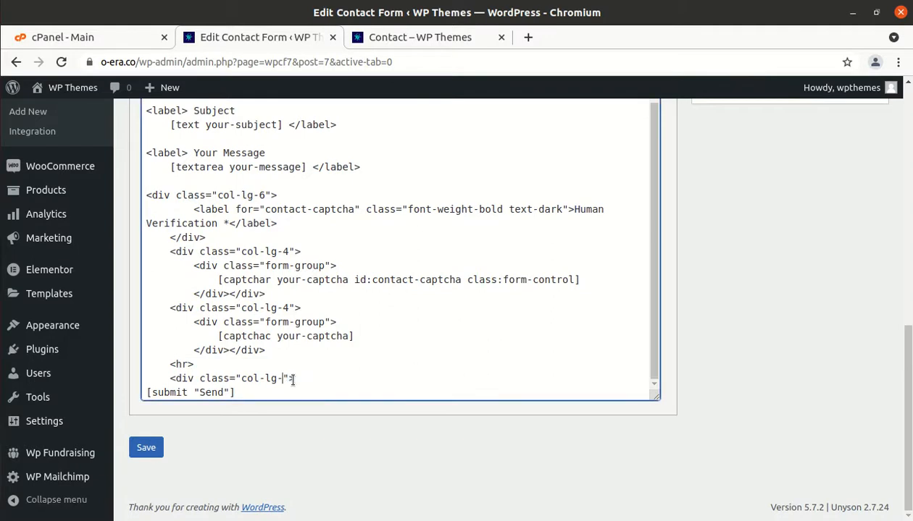
text(6)
click(147, 454)
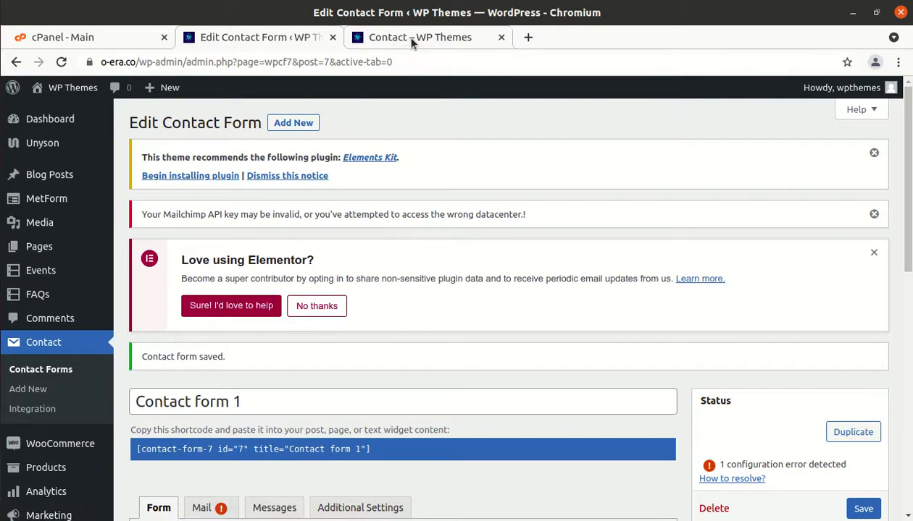
click(410, 41)
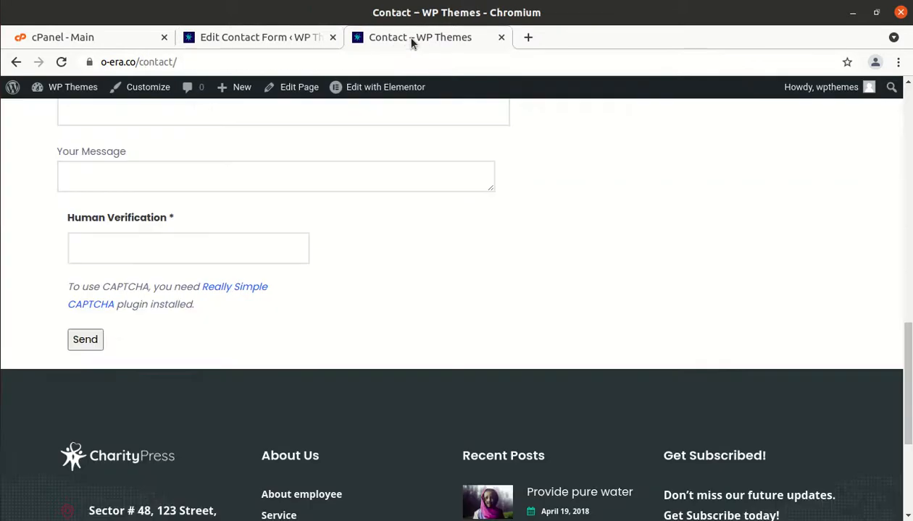
Reload the live Contact page and click into the Human Verification field
click(60, 63)
click(130, 248)
Open the Add New Plugins page in a new browser tab
click(263, 42)
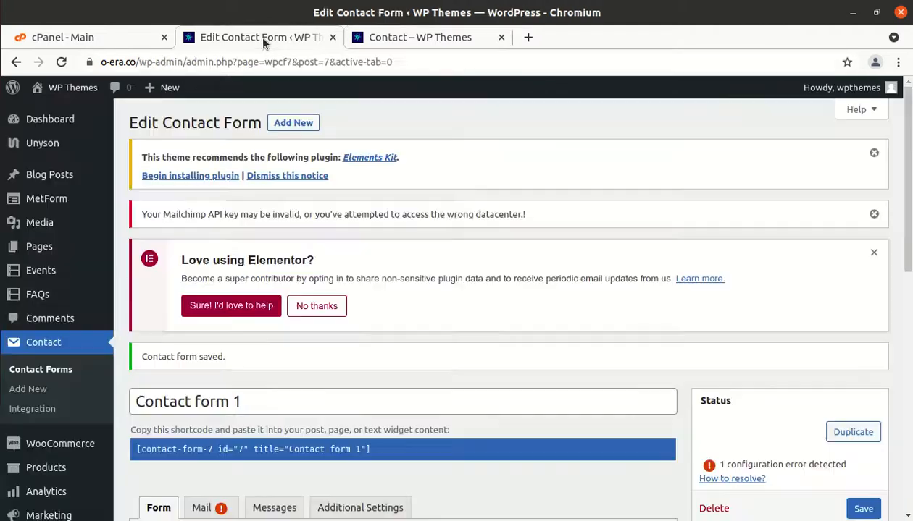
scroll(25, 423, down, 2)
scroll(26, 424, down, 3)
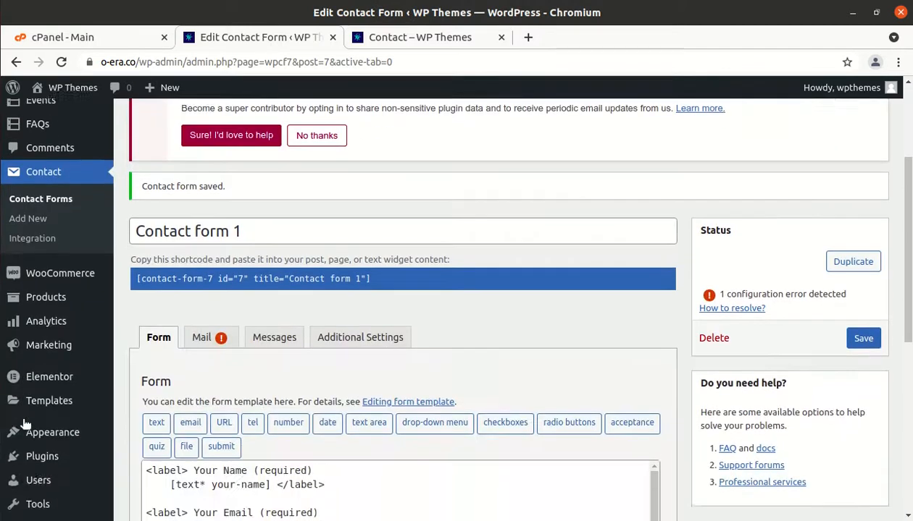
mouse_move(58, 384)
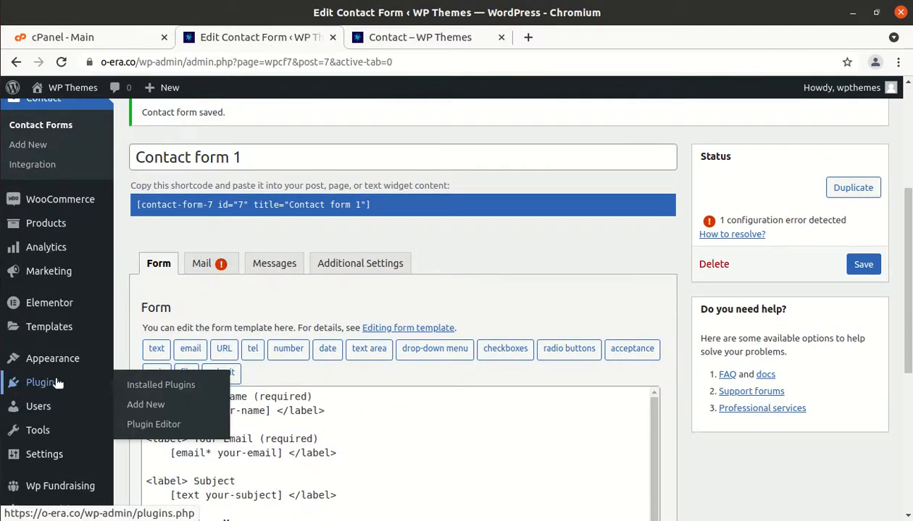
right_click(143, 403)
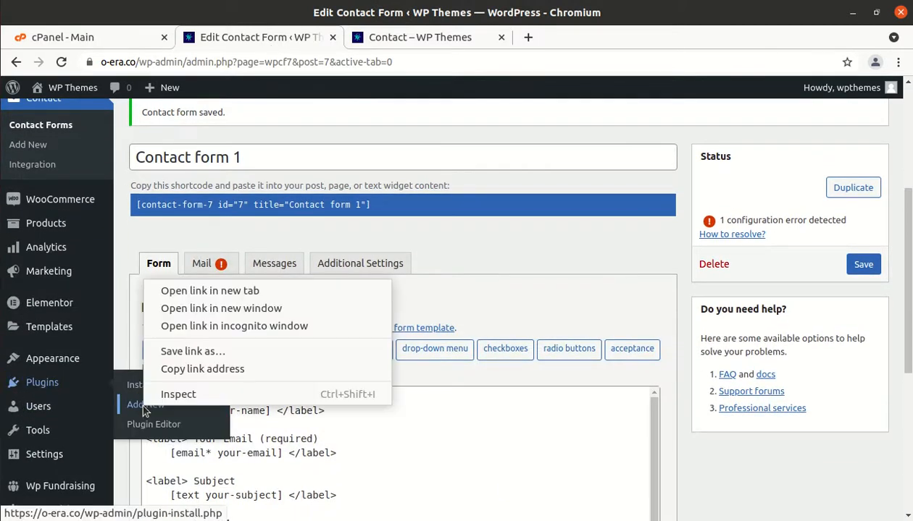
click(224, 291)
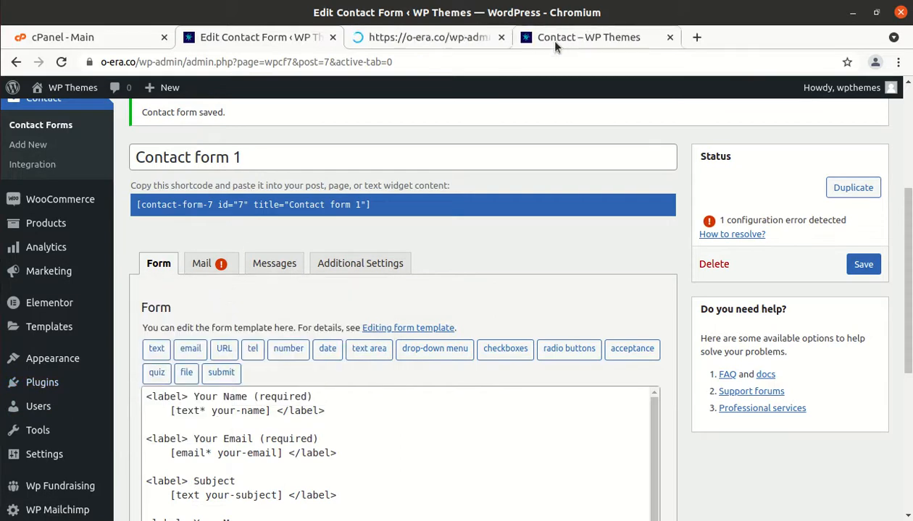
click(559, 39)
click(443, 38)
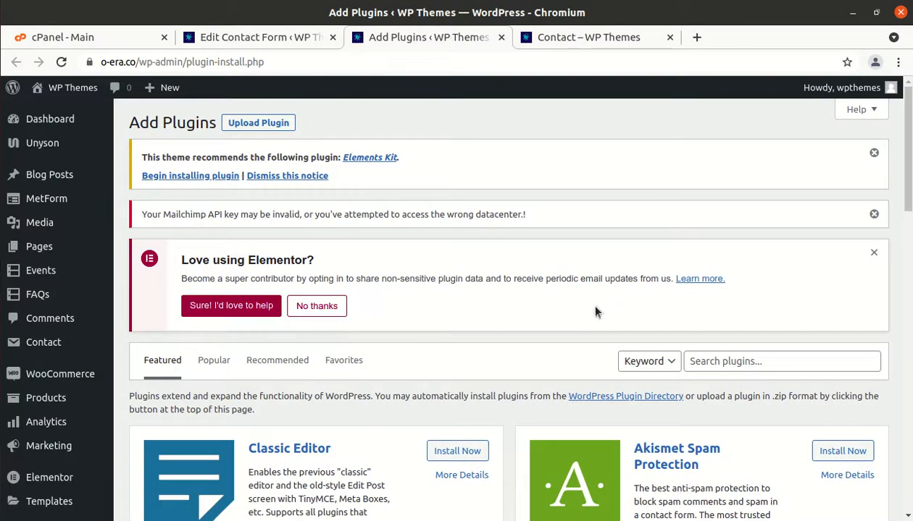
Search for 'really simple captcha', then install and activate the Really Simple CAPTCHA plugin
click(718, 365)
text(reall)
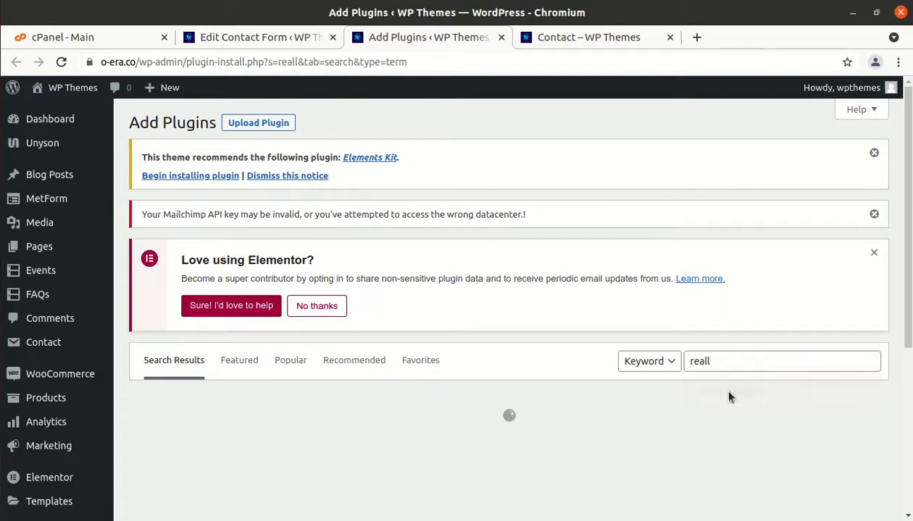
click(714, 360)
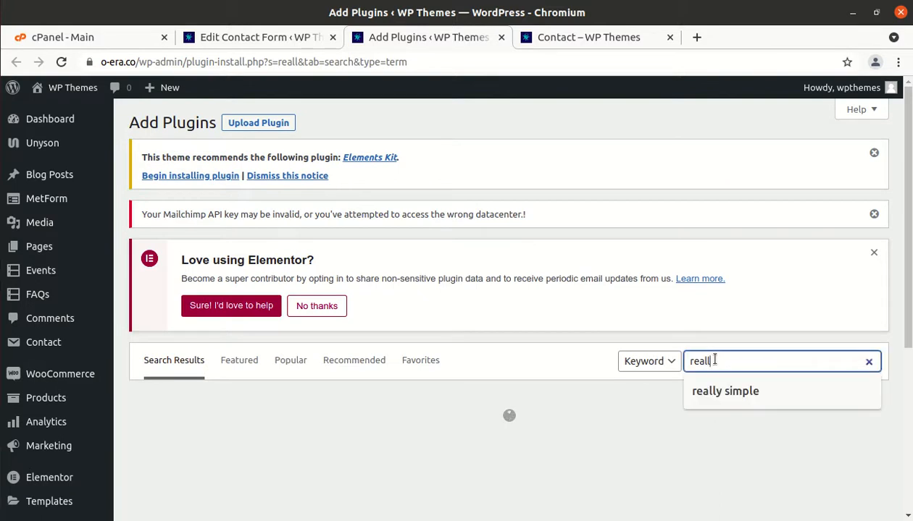
text(y simple captcha)
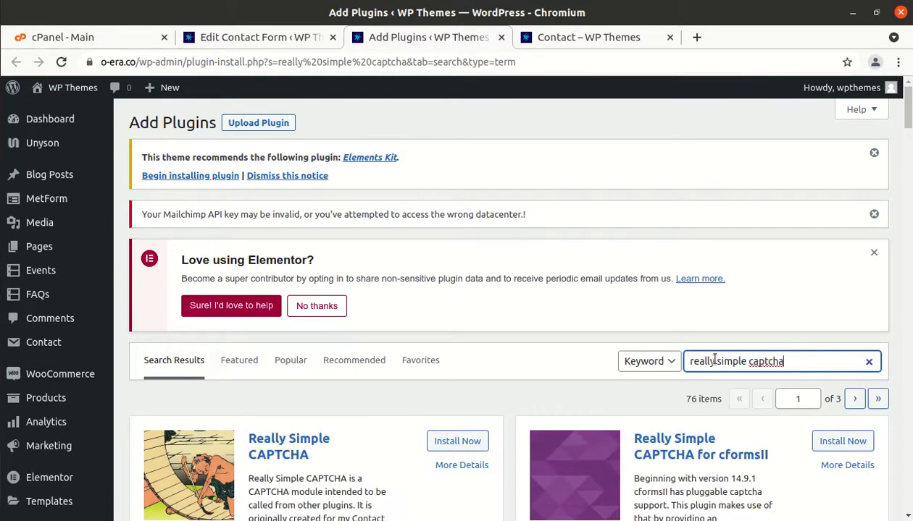
scroll(714, 359, down, 2)
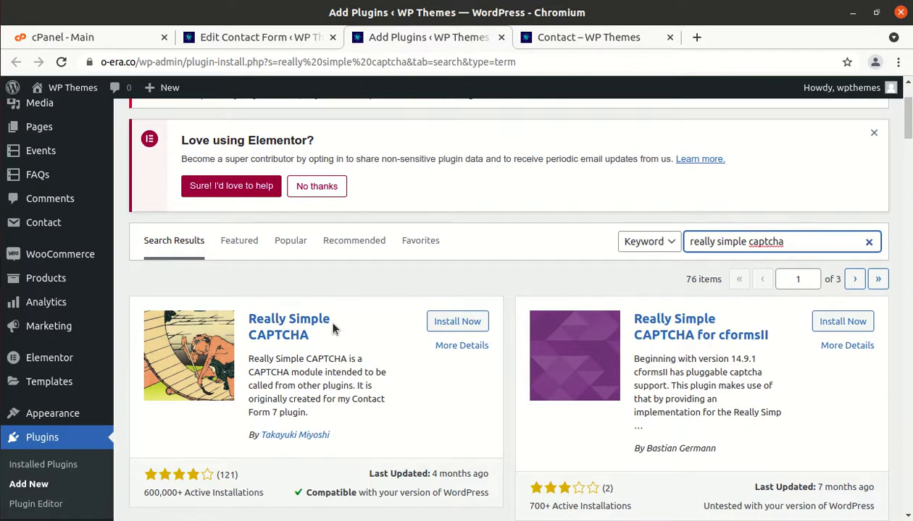
click(351, 440)
drag(351, 446, 258, 433)
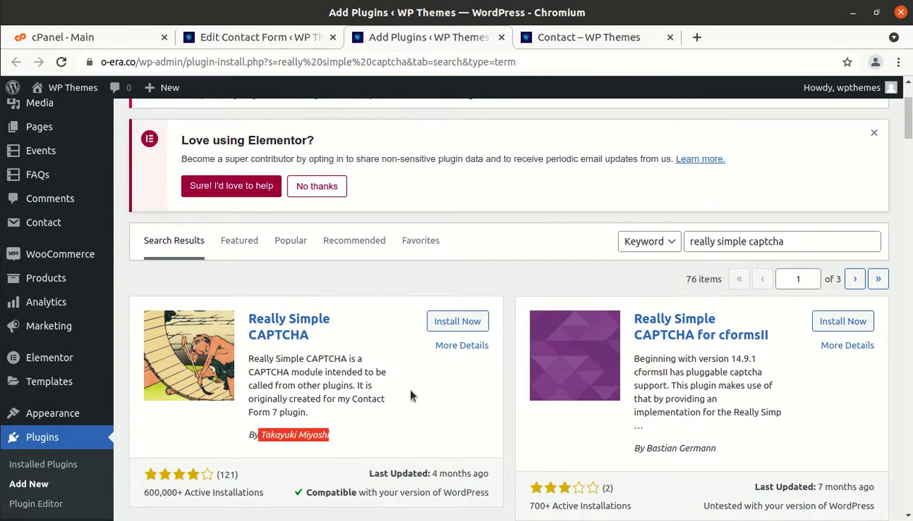
click(454, 324)
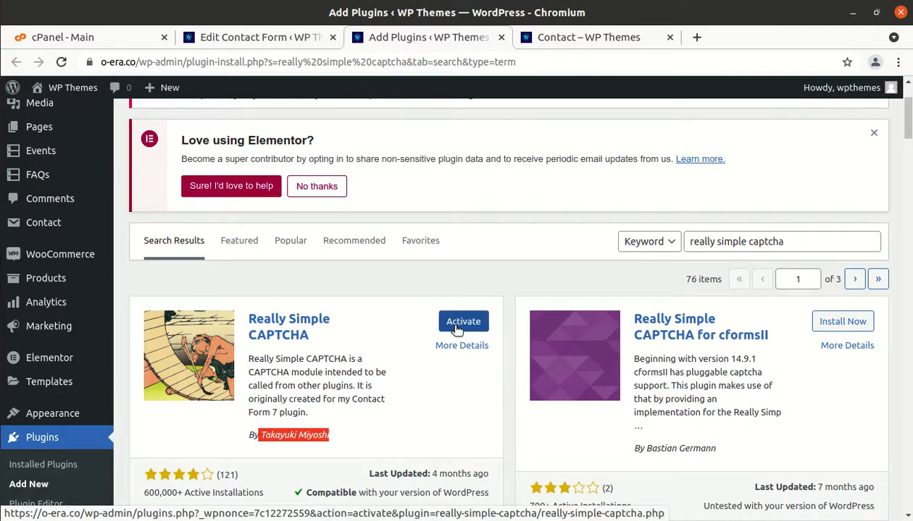
click(457, 330)
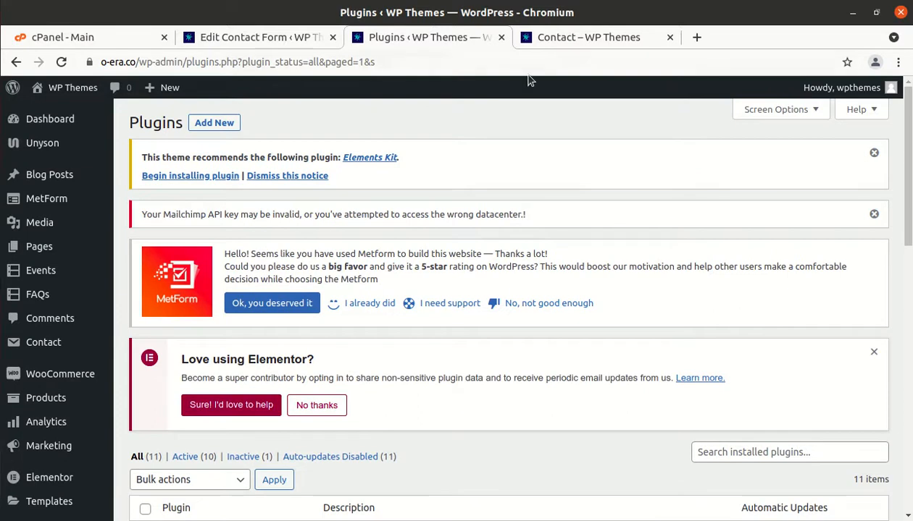
click(555, 35)
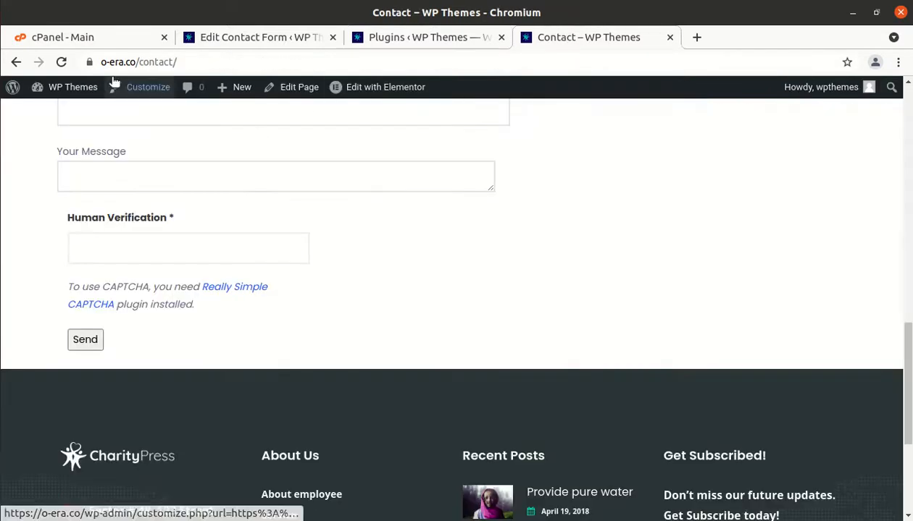
click(61, 63)
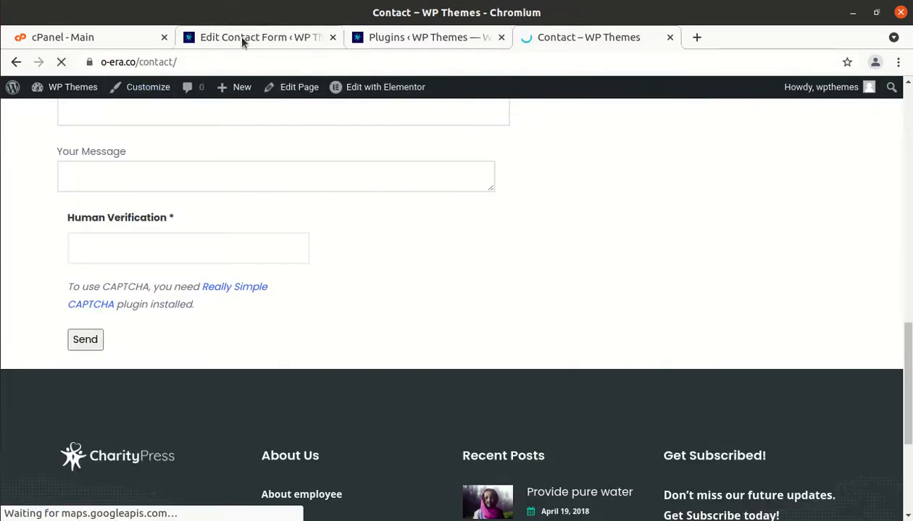
click(386, 35)
scroll(271, 246, down, 5)
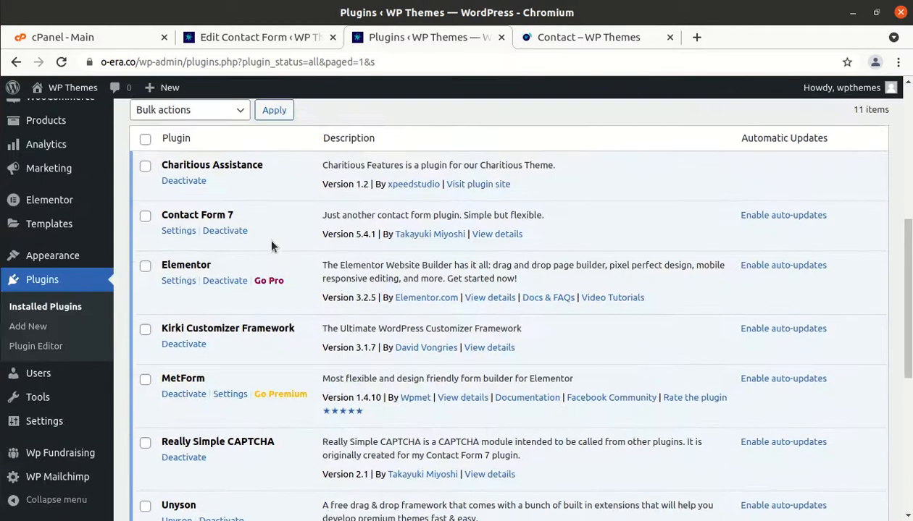
scroll(271, 246, down, 5)
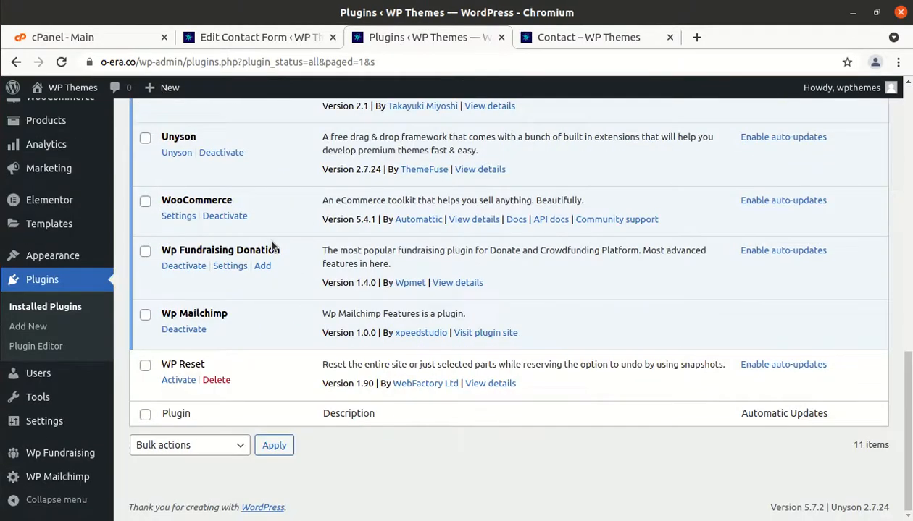
scroll(272, 246, up, 3)
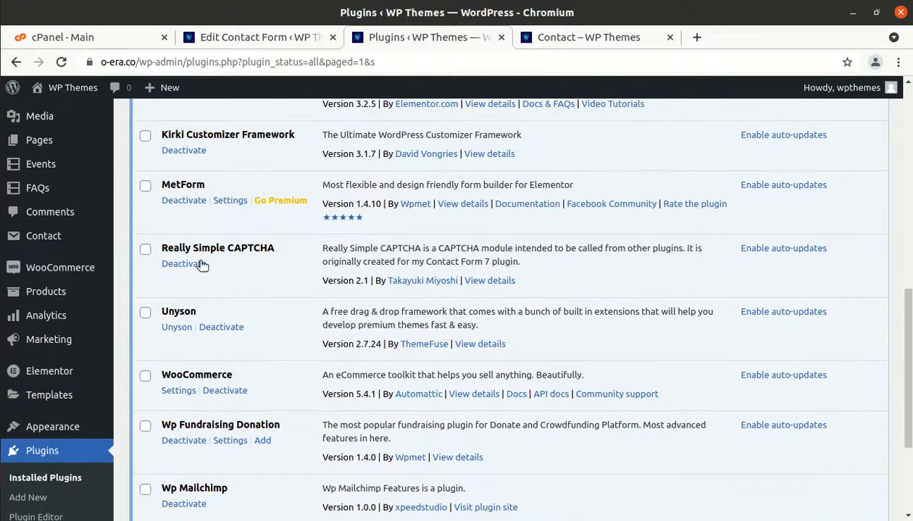
Return to the live Contact page and click into the Human Verification field
click(570, 40)
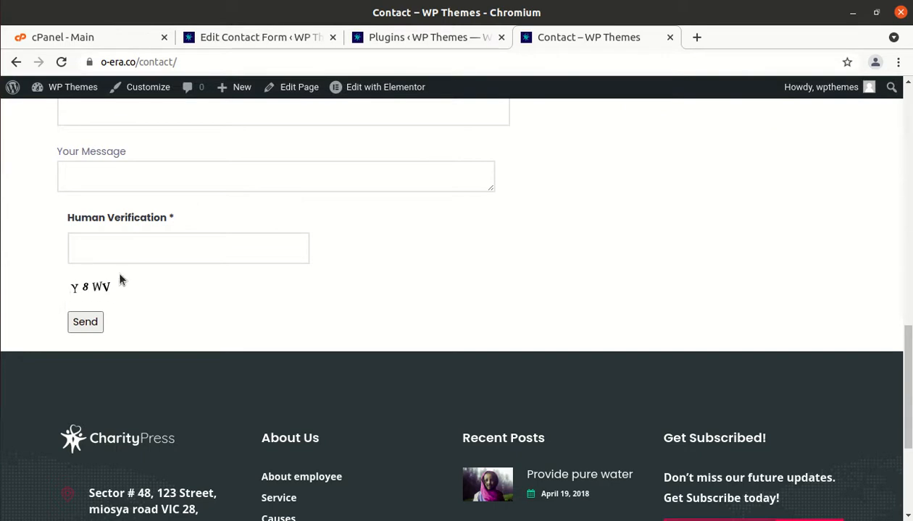
scroll(117, 279, up, 3)
scroll(116, 279, up, 2)
scroll(117, 279, down, 3)
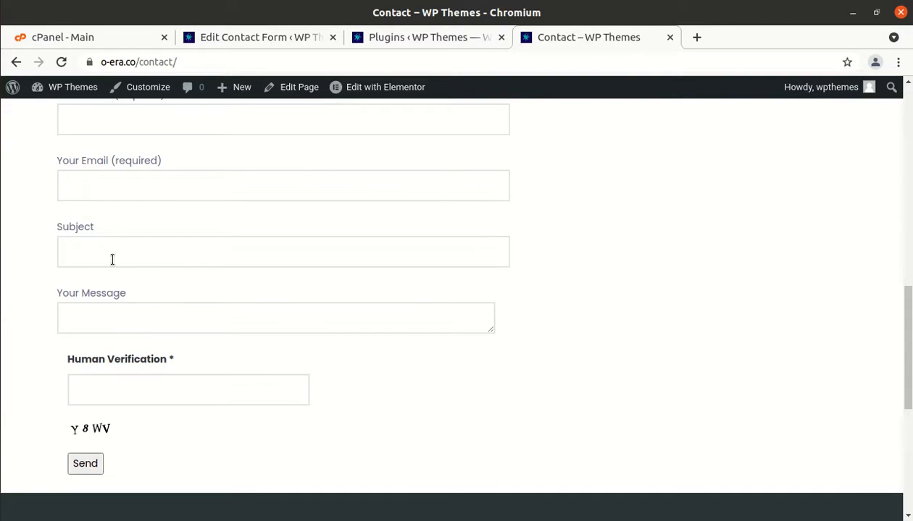
scroll(114, 272, up, 2)
scroll(112, 264, down, 2)
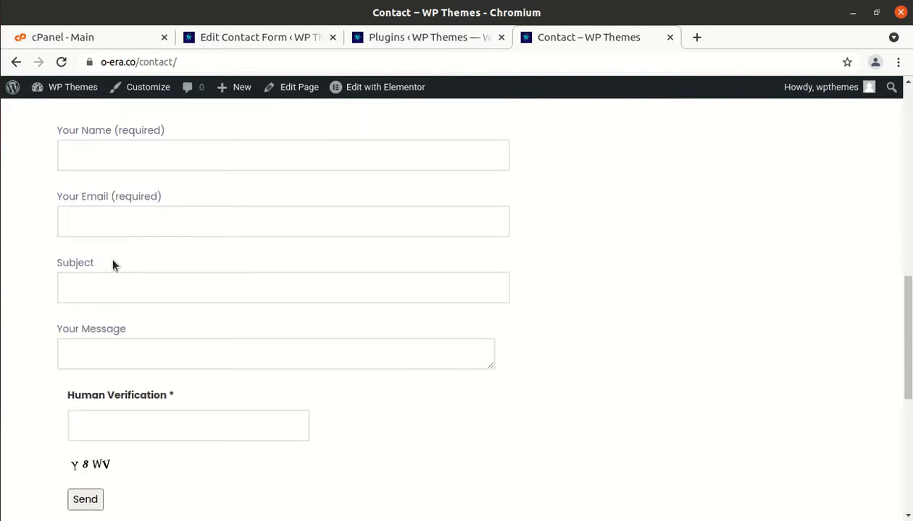
click(97, 411)
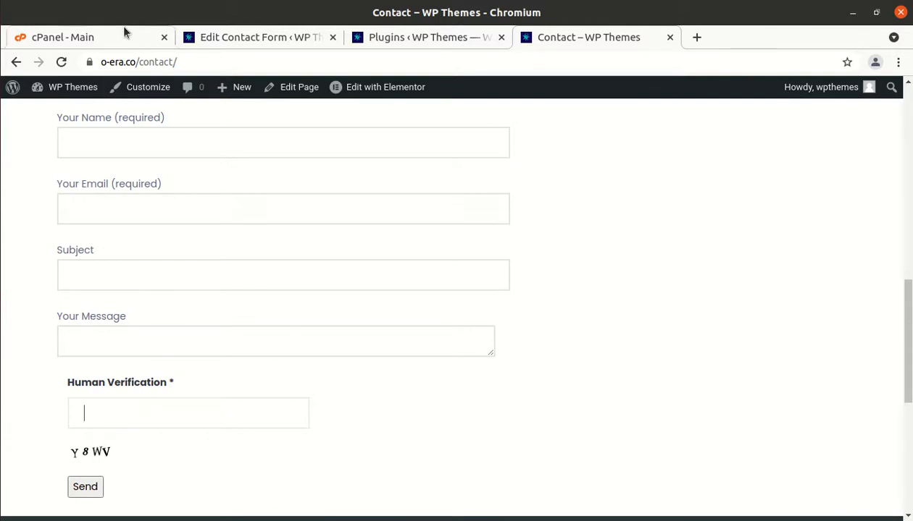
Reload the Contact page to refresh the captcha image, then focus the field again
click(62, 64)
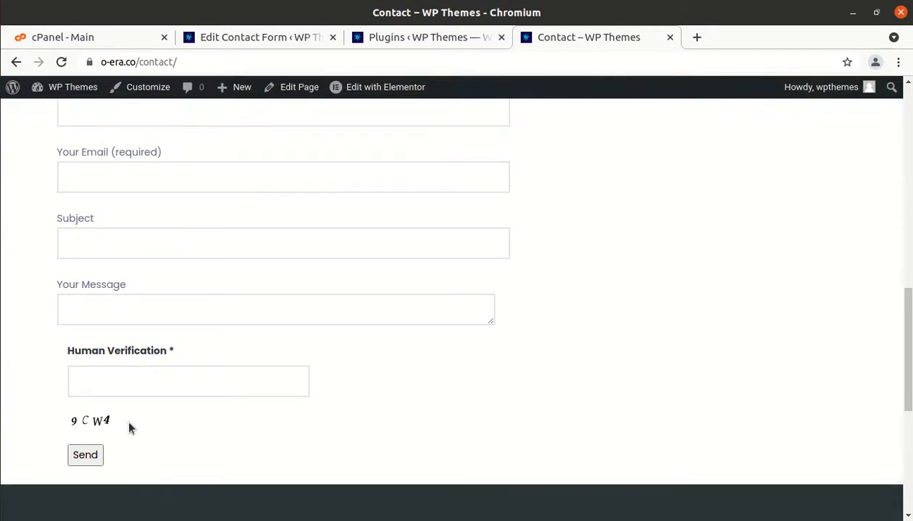
click(174, 421)
scroll(138, 289, up, 2)
scroll(139, 289, down, 2)
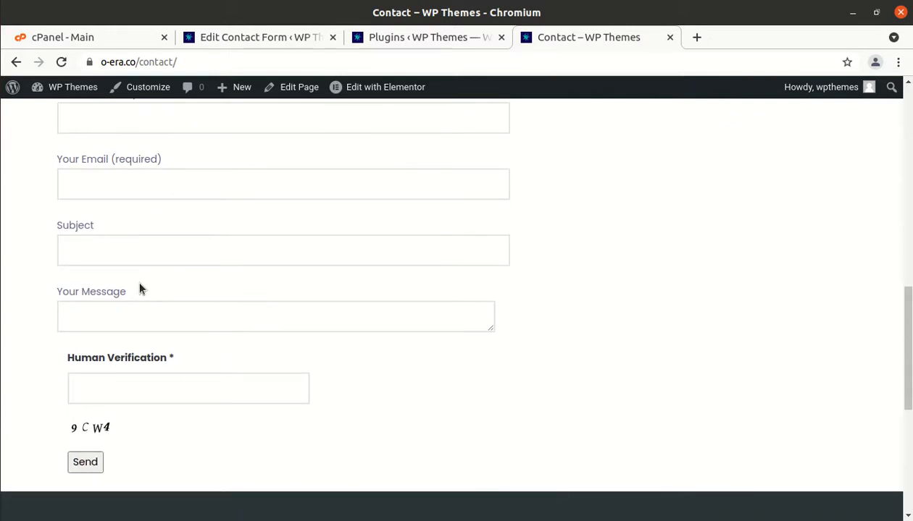
click(105, 394)
scroll(401, 407, up, 3)
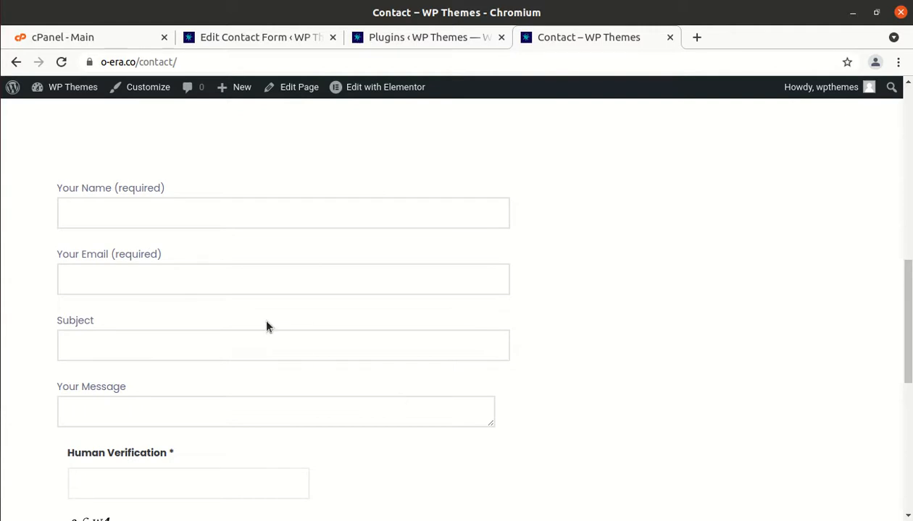
Test the live form by clicking through the Your Name, Your Email, Subject and Your Message fields
click(131, 218)
click(103, 288)
click(96, 221)
click(89, 275)
click(78, 342)
click(79, 407)
click(93, 210)
click(83, 274)
scroll(83, 275, down, 3)
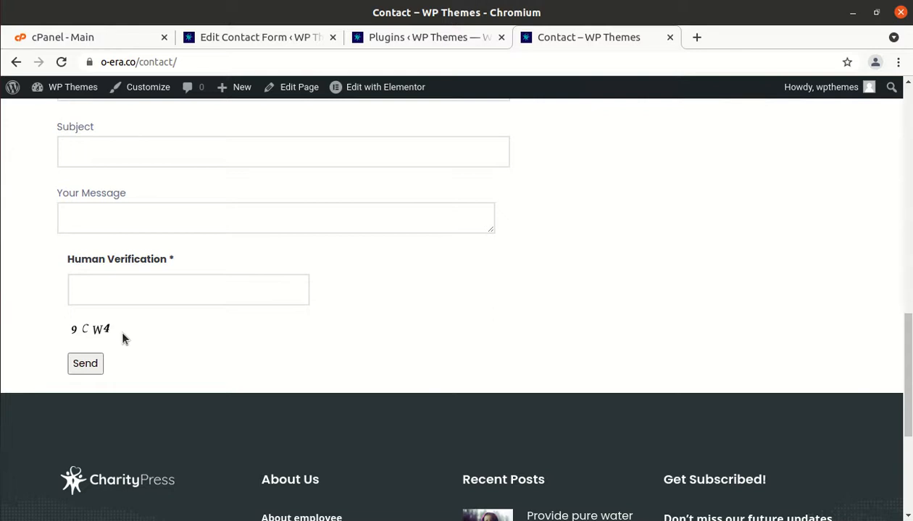
mouse_move(240, 88)
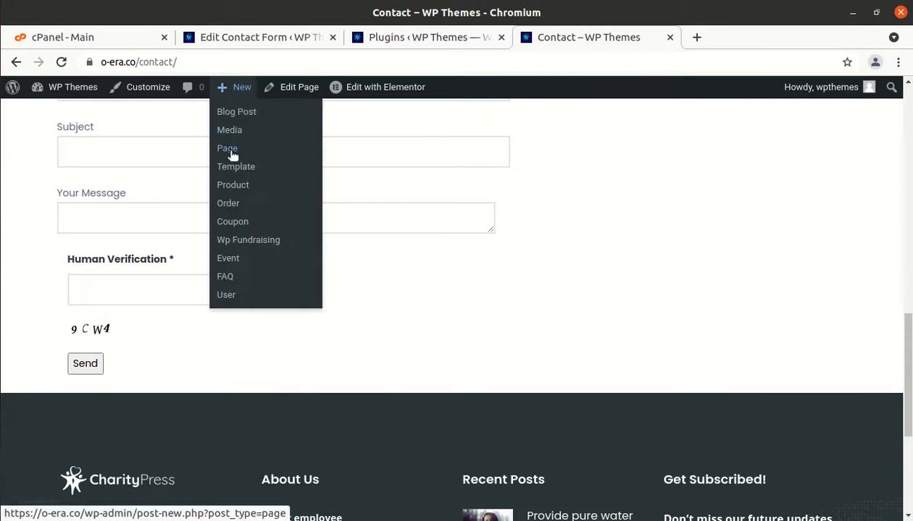
Create a new page titled 'Contact Form Advanced'
click(227, 149)
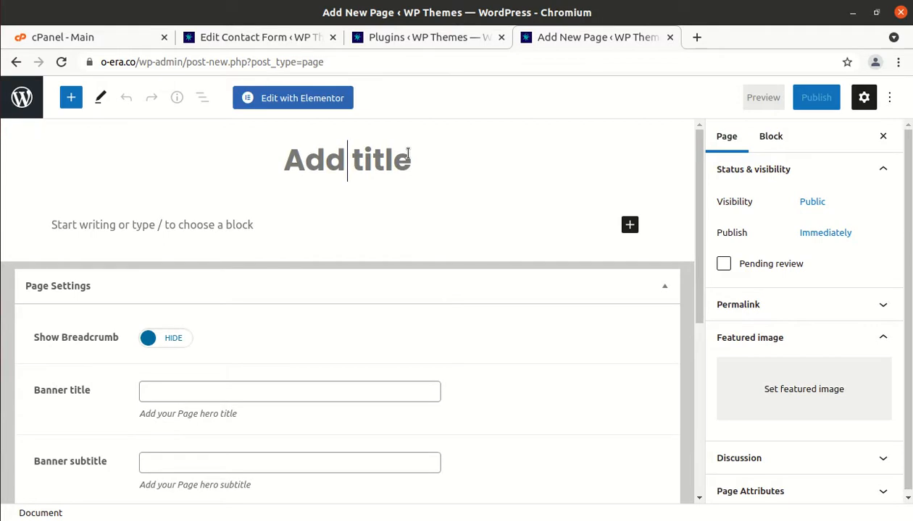
text(ct)
key(BackSpace)
key(BackSpace)
text(Contact)
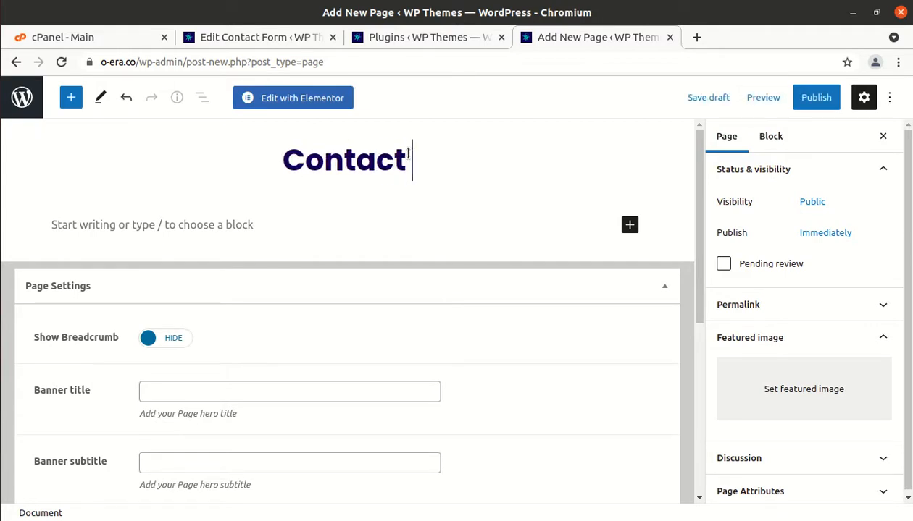
text( For)
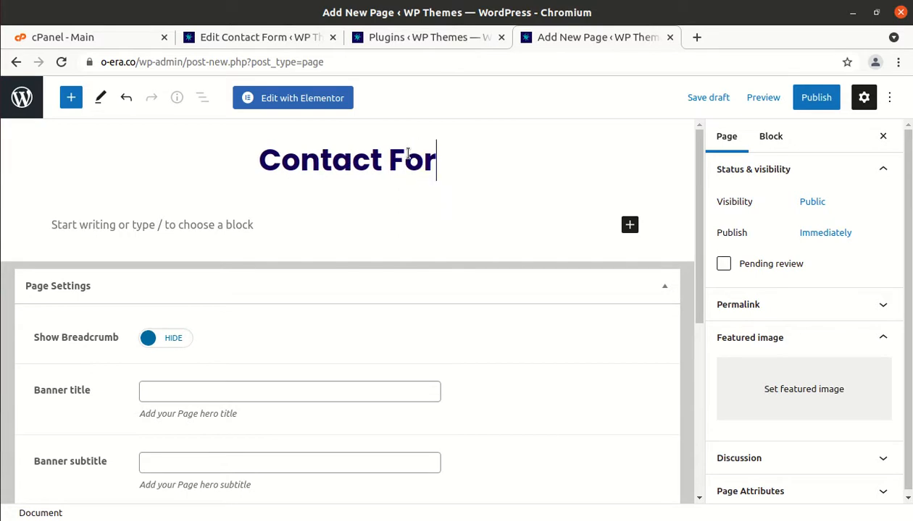
text(m Advanced)
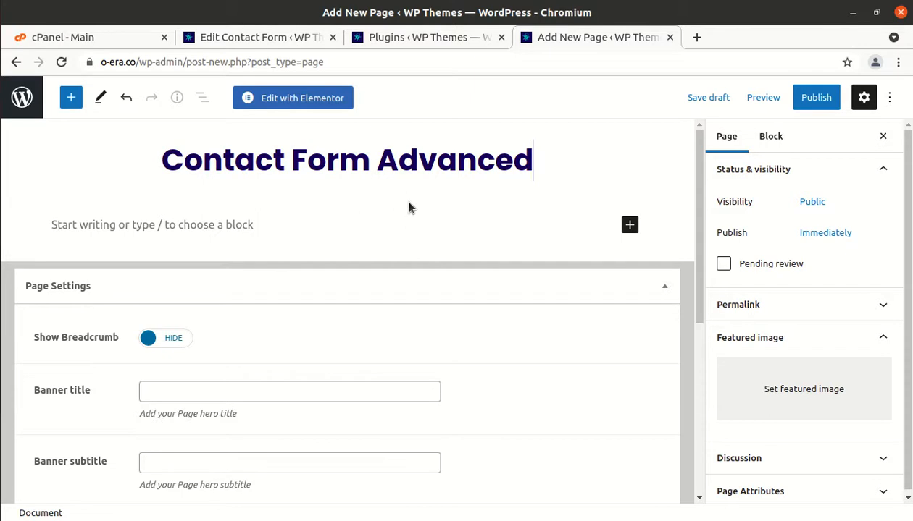
Insert a Contact Form 7 block into the page and publish it
click(275, 232)
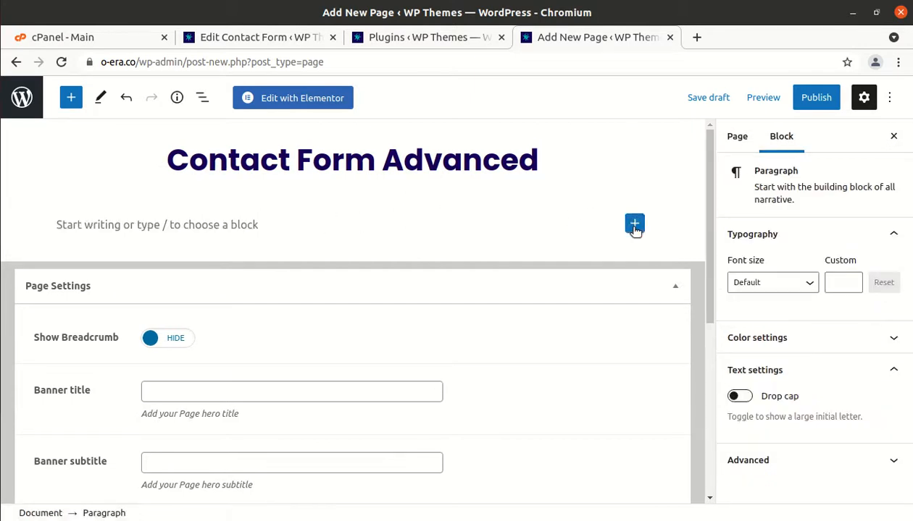
click(635, 224)
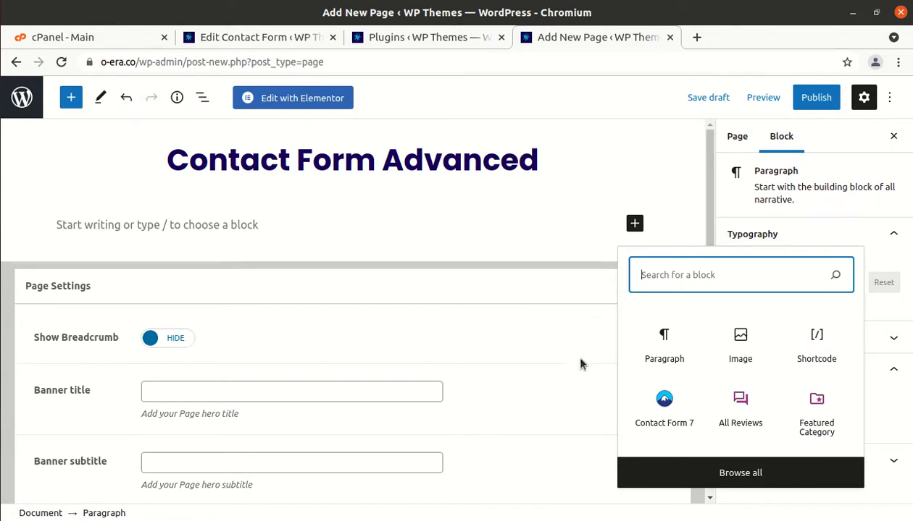
click(660, 410)
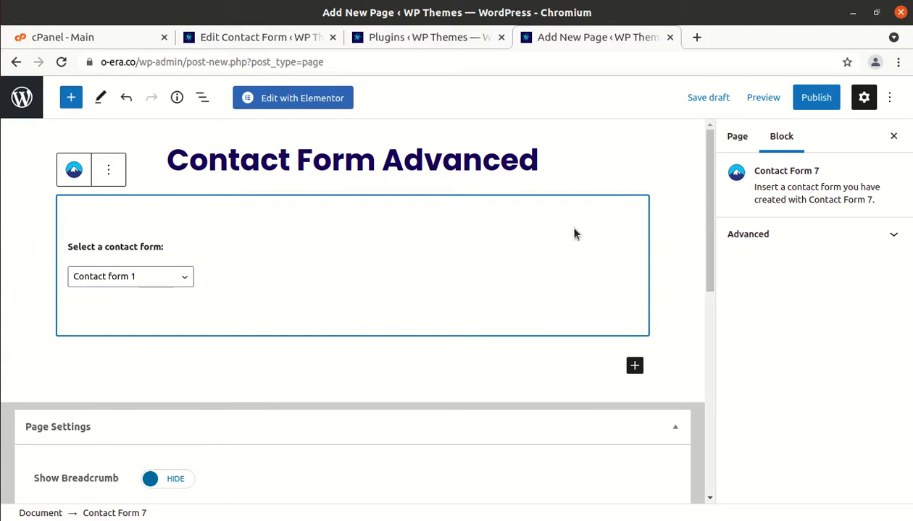
click(814, 102)
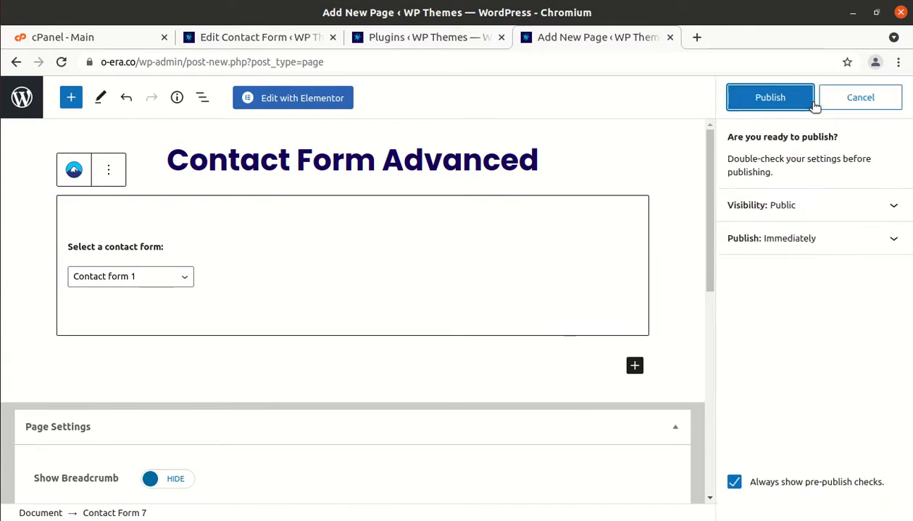
click(781, 104)
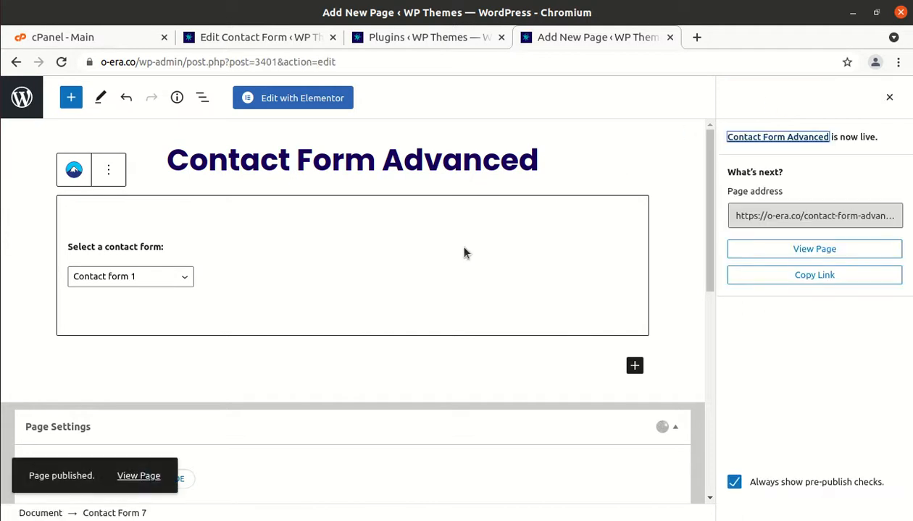
Open the published Contact Form Advanced page in a new browser tab
right_click(142, 478)
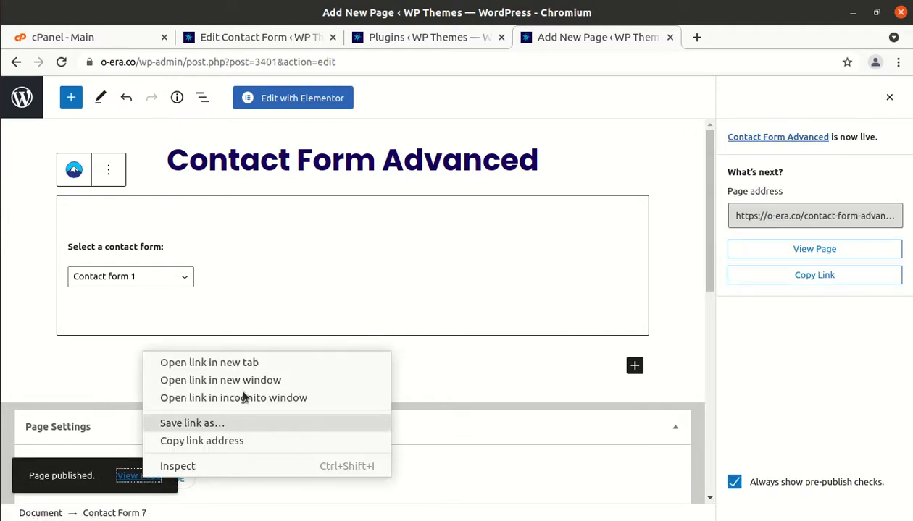
click(252, 363)
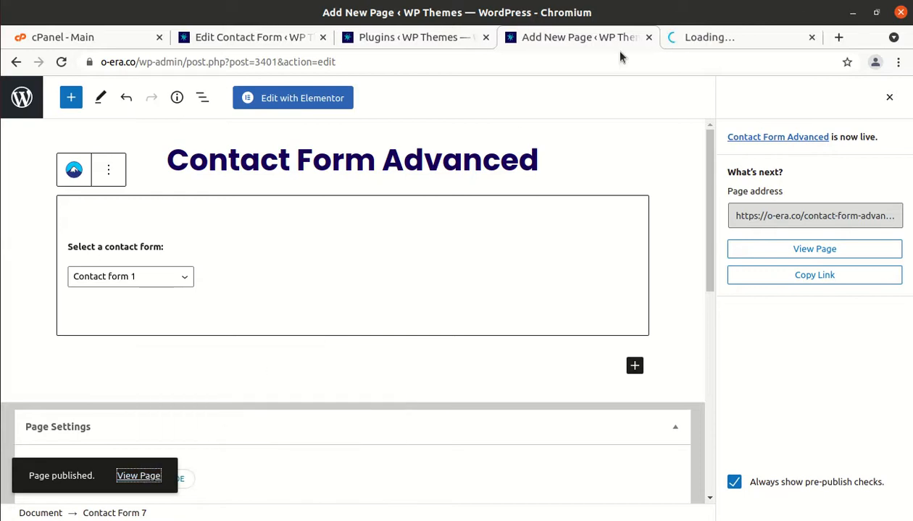
click(709, 41)
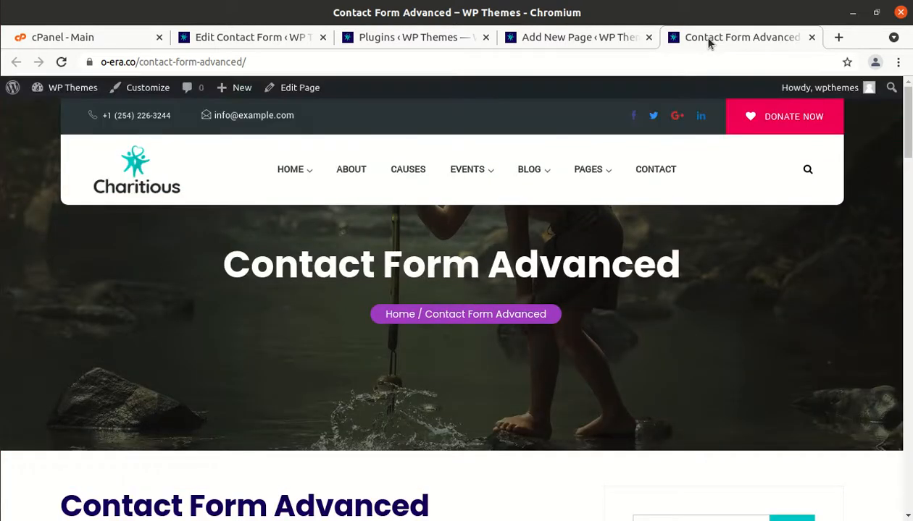
Scroll the live page to check the captcha and Send button, then close the tab with Ctrl+W
mouse_move(591, 233)
scroll(592, 233, down, 3)
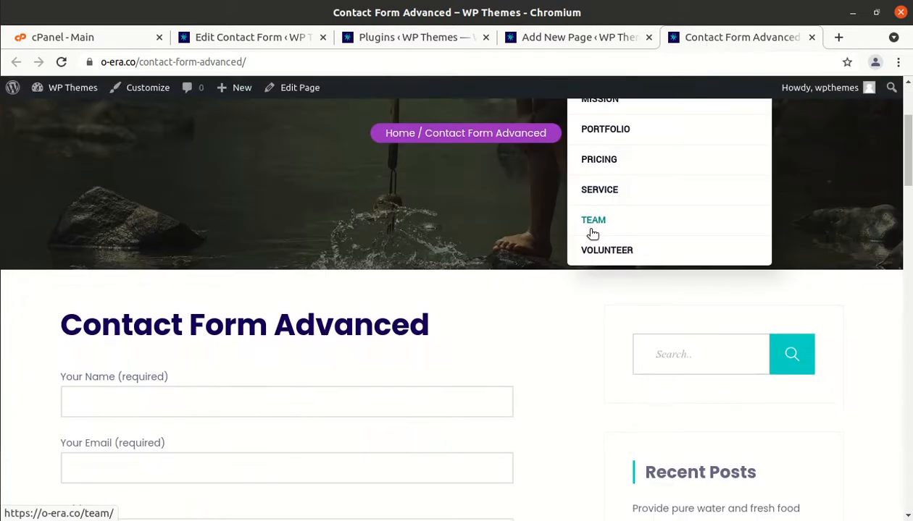
scroll(592, 234, down, 3)
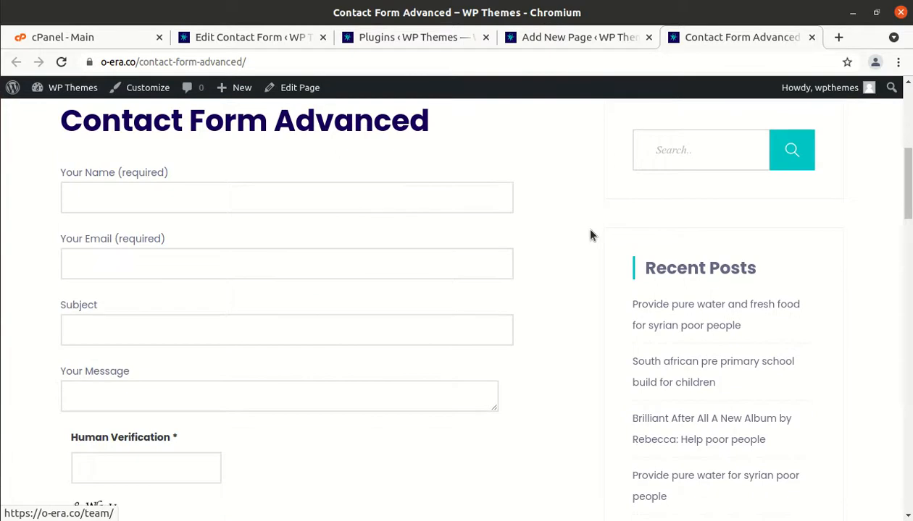
scroll(591, 234, down, 1)
scroll(287, 412, down, 2)
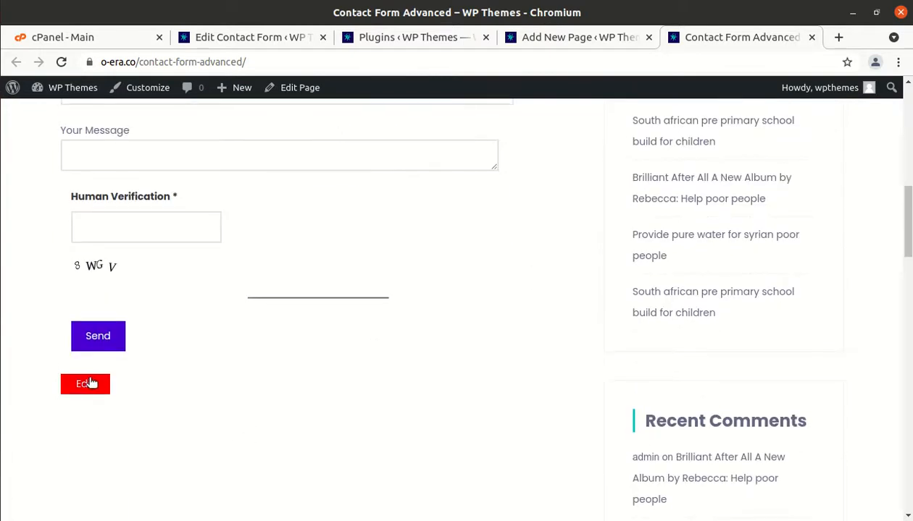
scroll(123, 378, up, 1)
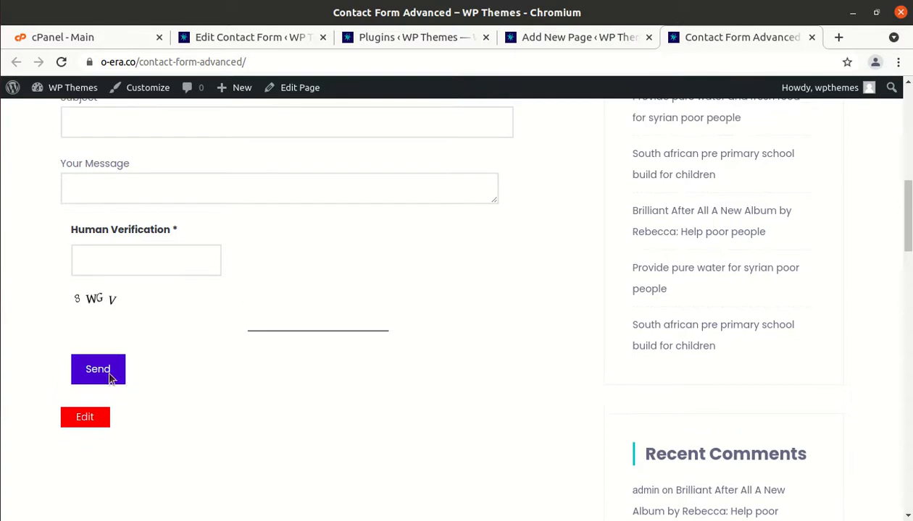
scroll(192, 358, up, 4)
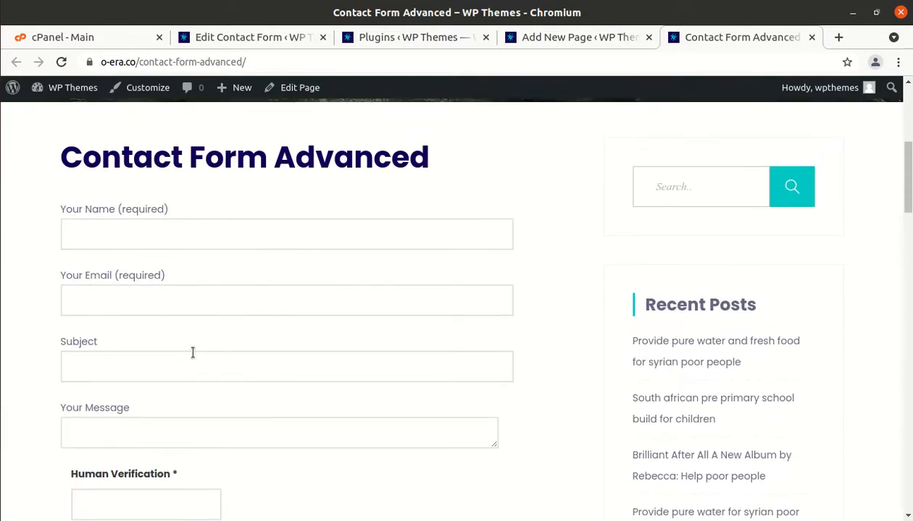
scroll(193, 353, down, 1)
scroll(202, 334, down, 1)
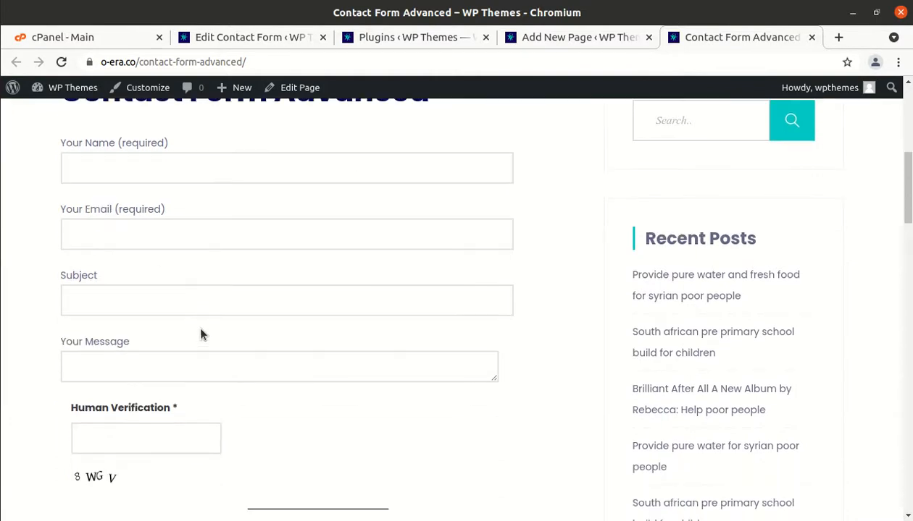
scroll(202, 333, down, 1)
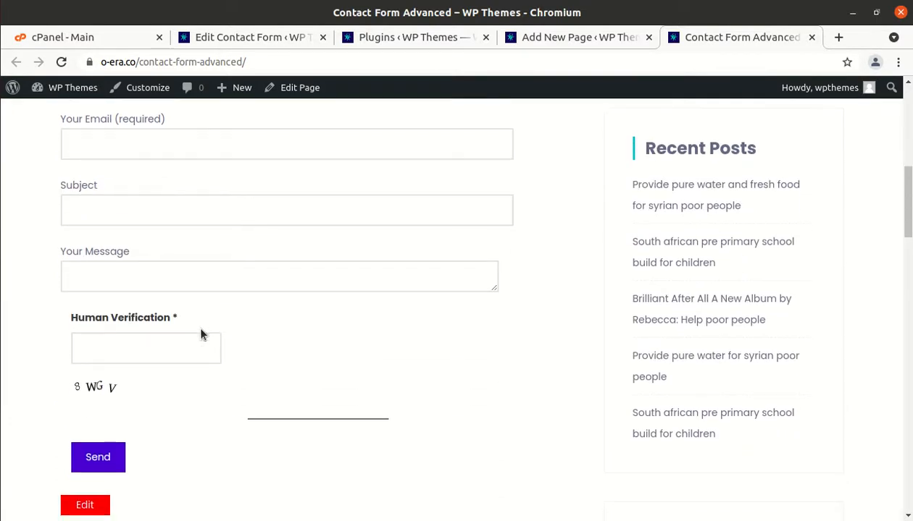
key(ctrl+w)
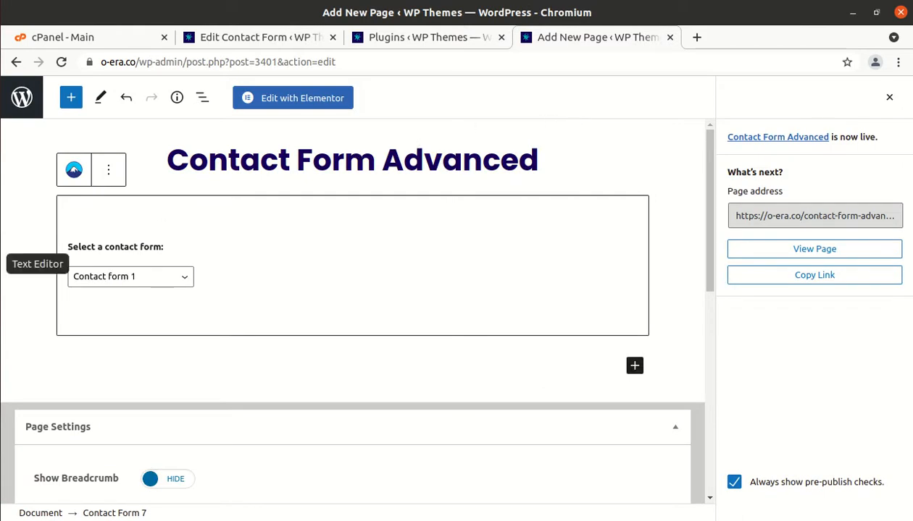
Copy the full HTML contact-form template from gedit's Untitled Document 1, then minimize the editor
click(0, 262)
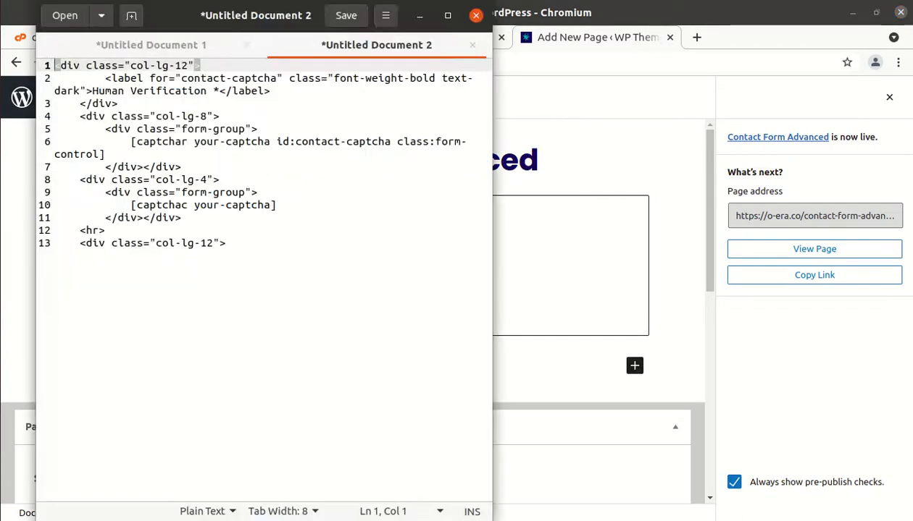
click(141, 45)
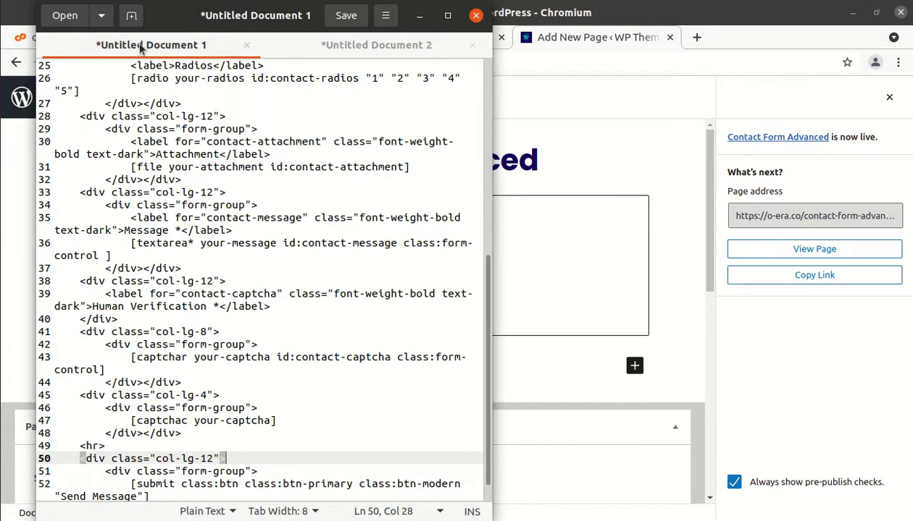
scroll(201, 138, up, 8)
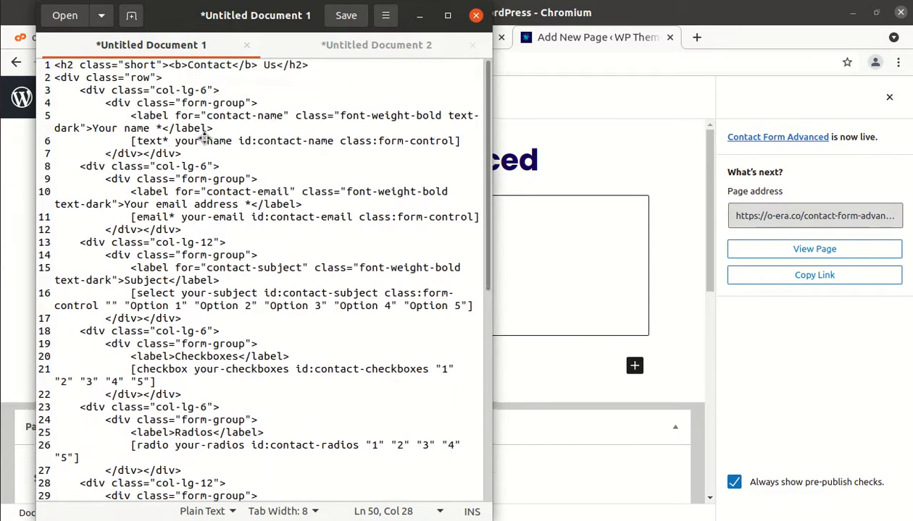
scroll(205, 140, down, 8)
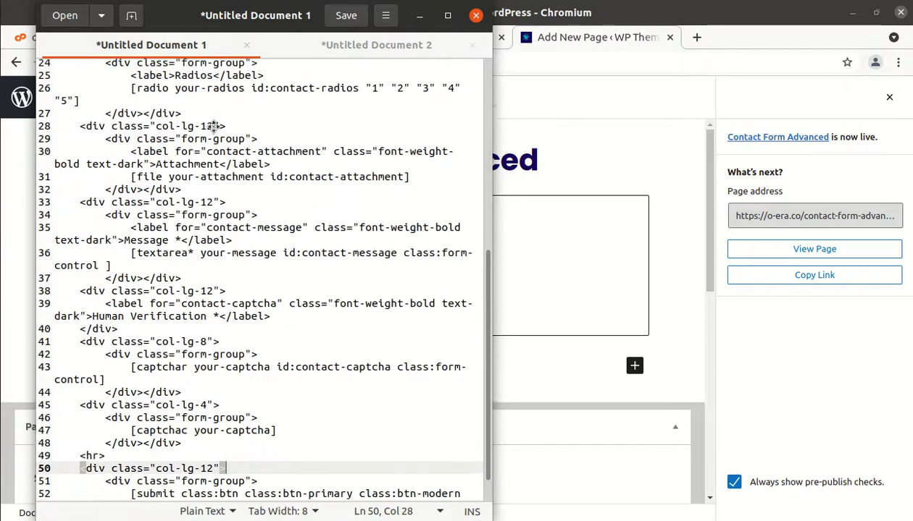
scroll(214, 127, up, 1)
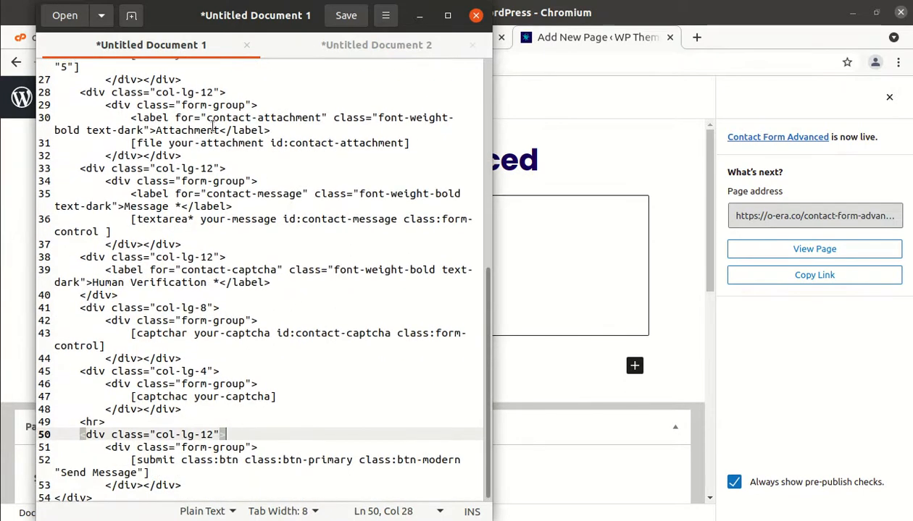
scroll(213, 127, up, 8)
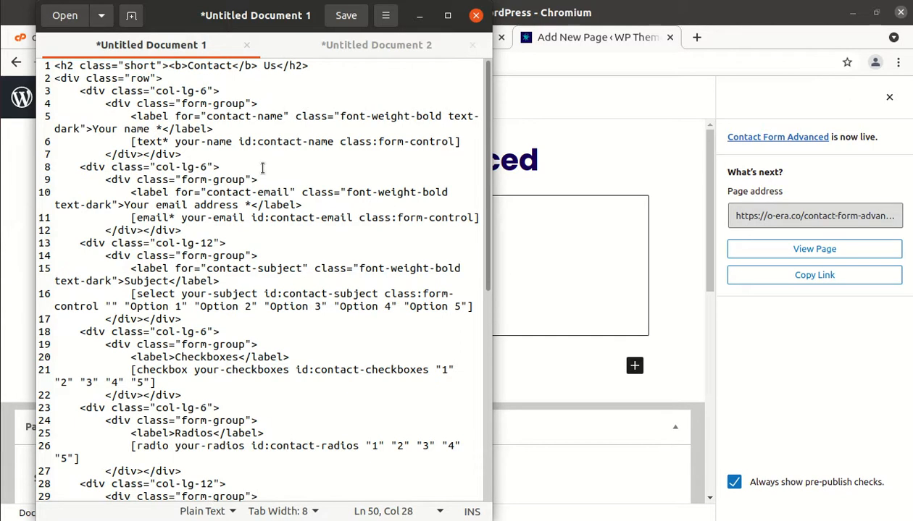
key(ctrl+a)
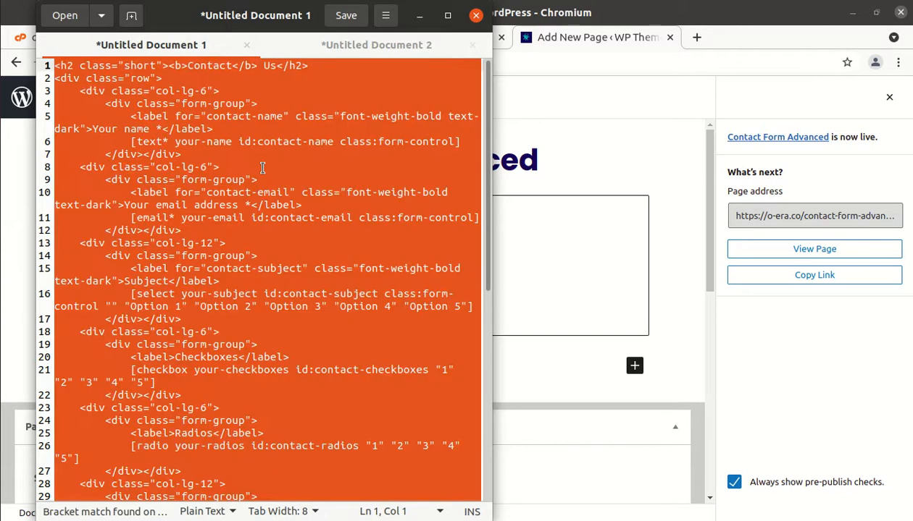
click(421, 16)
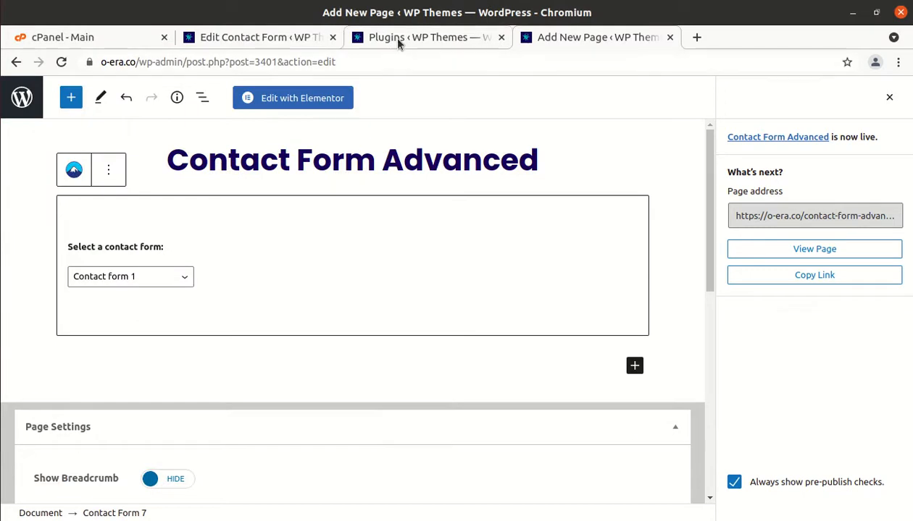
From the Edit Contact Form tab, open a blank Add New Contact Form page via Contact > Add New
click(283, 40)
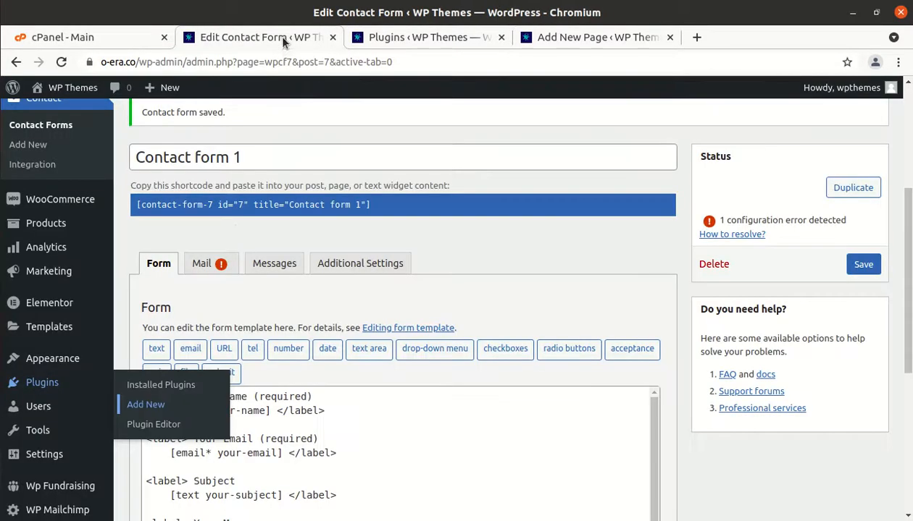
scroll(232, 246, down, 5)
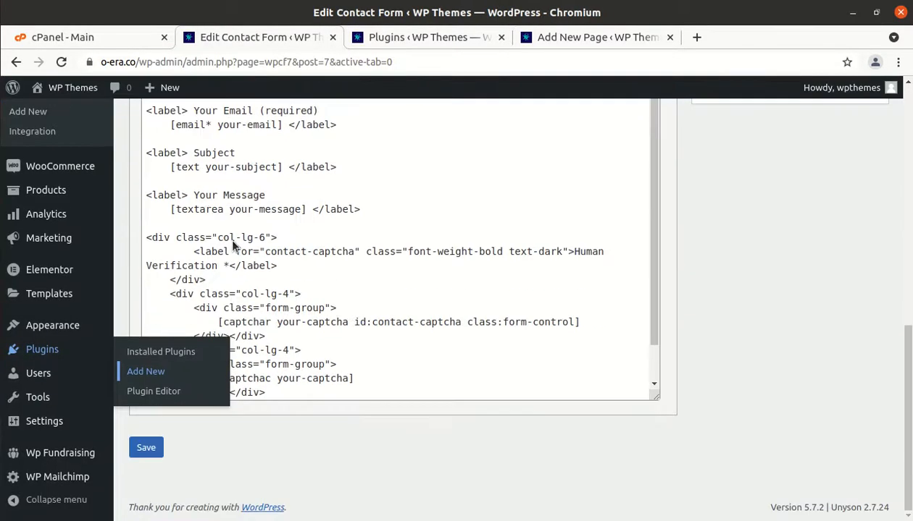
scroll(232, 246, up, 3)
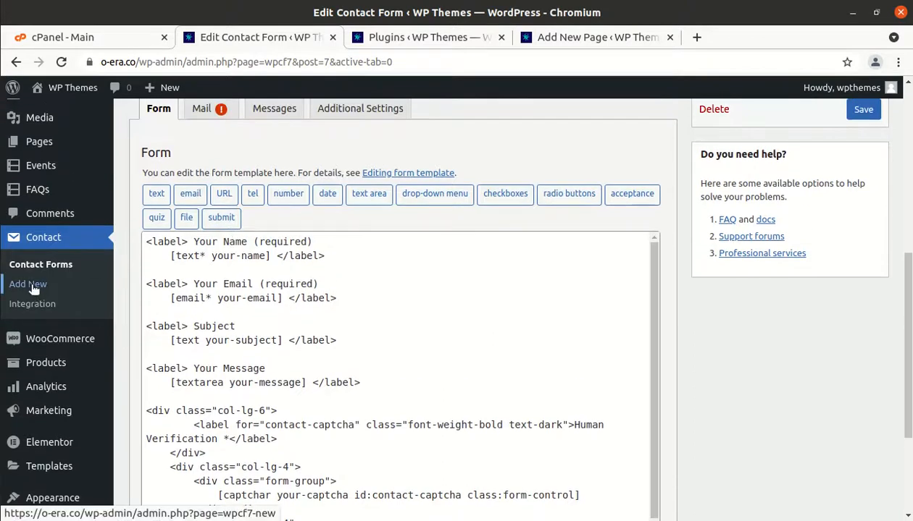
click(29, 285)
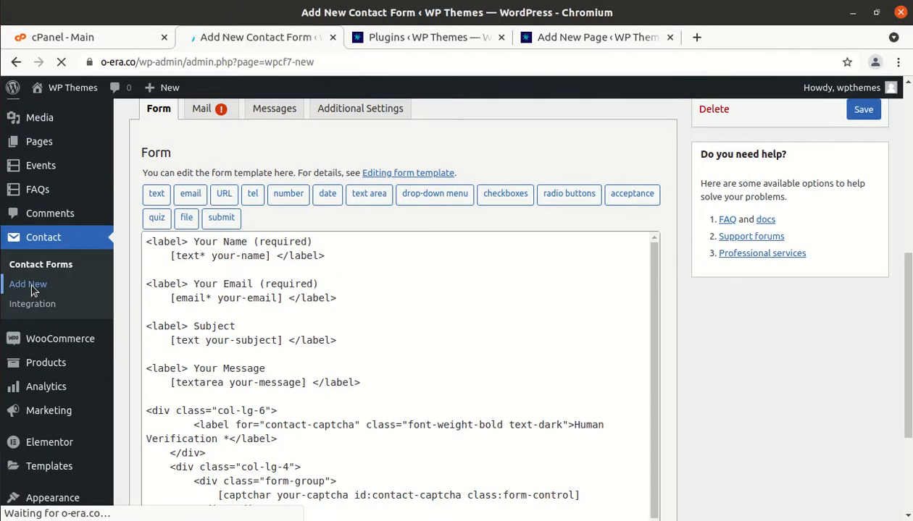
scroll(33, 289, down, 2)
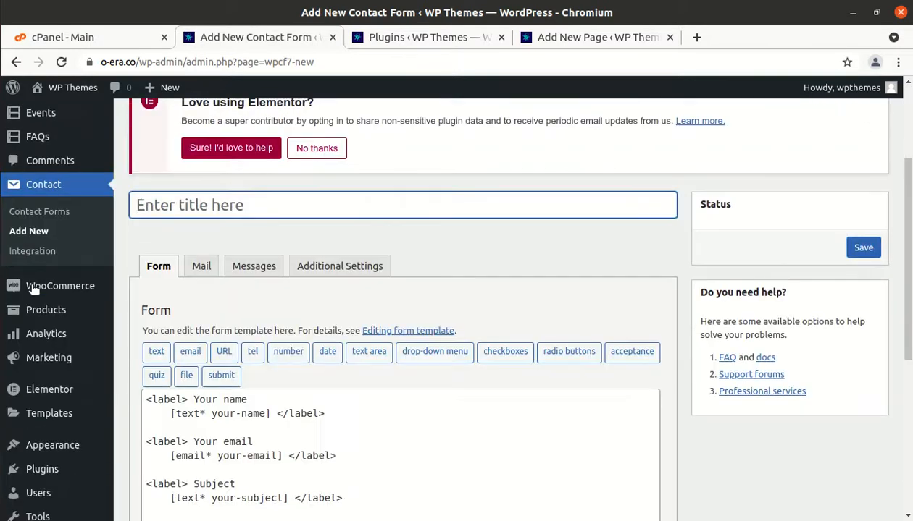
Title the new form 'Advanced Contact Form'
text(A)
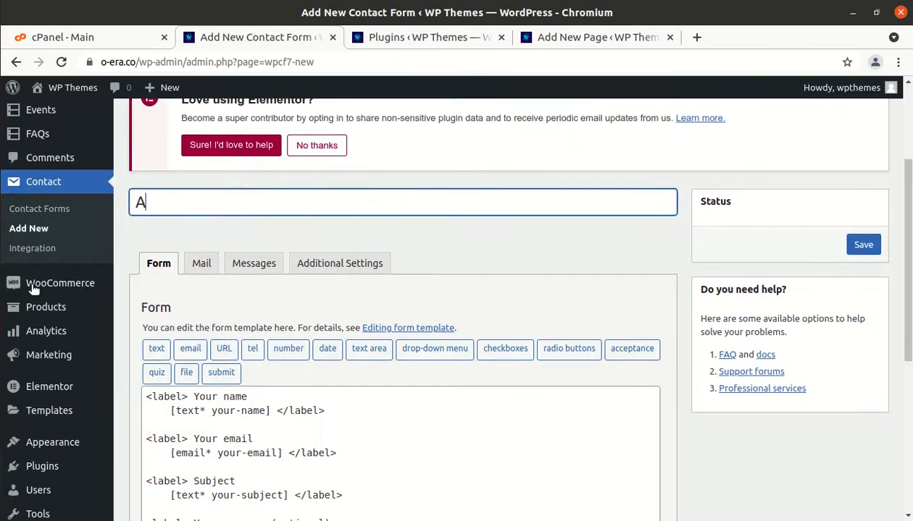
text(dvanced)
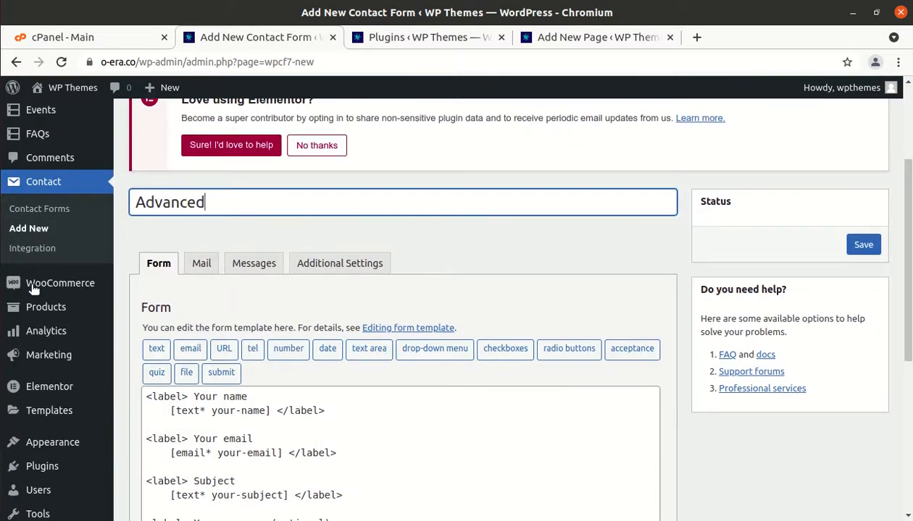
text( Contact Form)
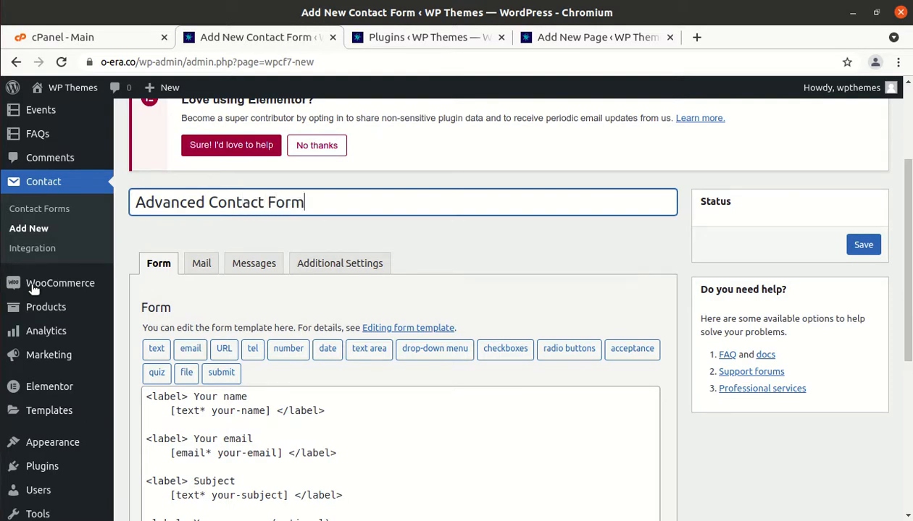
scroll(109, 484, down, 3)
Replace the default form template with the pasted HTML contact-form template and save the form
click(293, 348)
key(shift+Home)
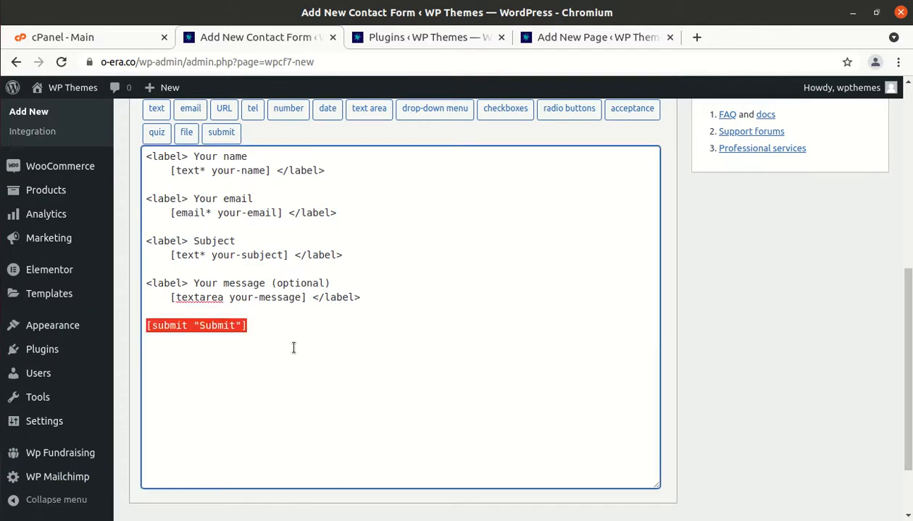
key(ctrl+a)
key(BackSpace)
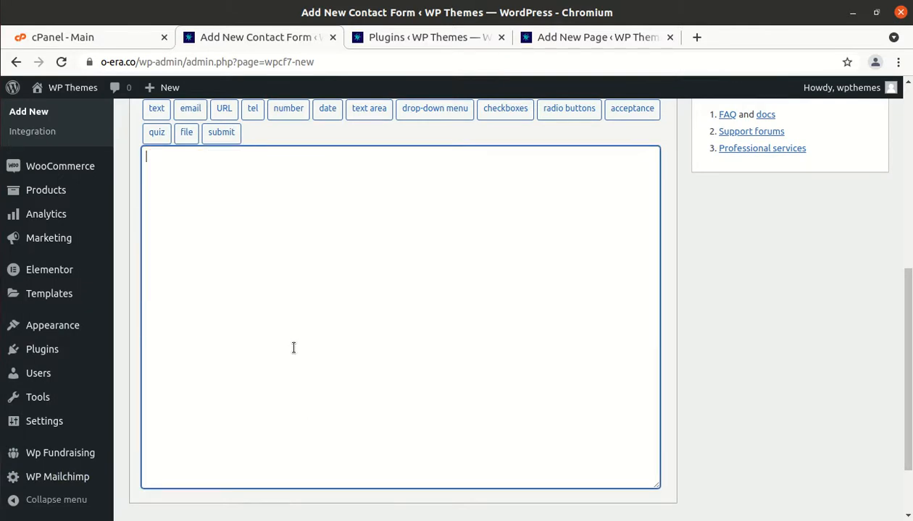
key(ctrl+v)
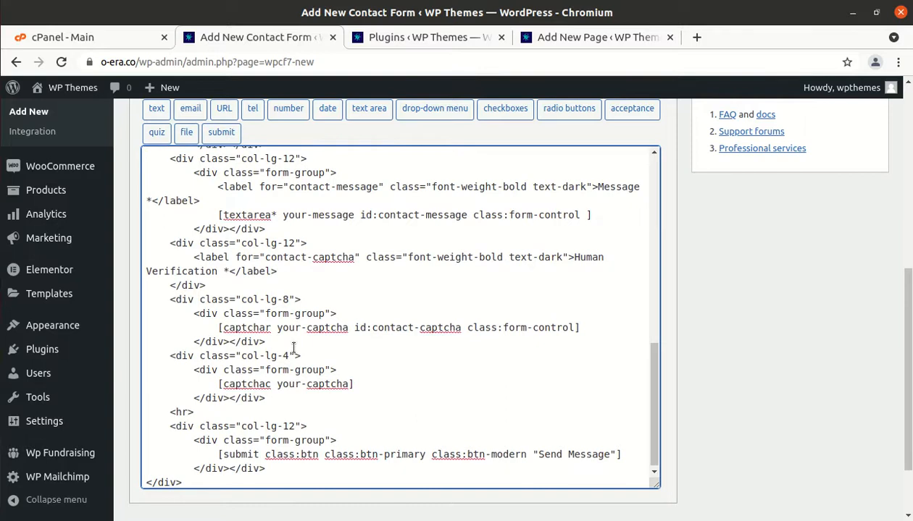
scroll(389, 406, down, 2)
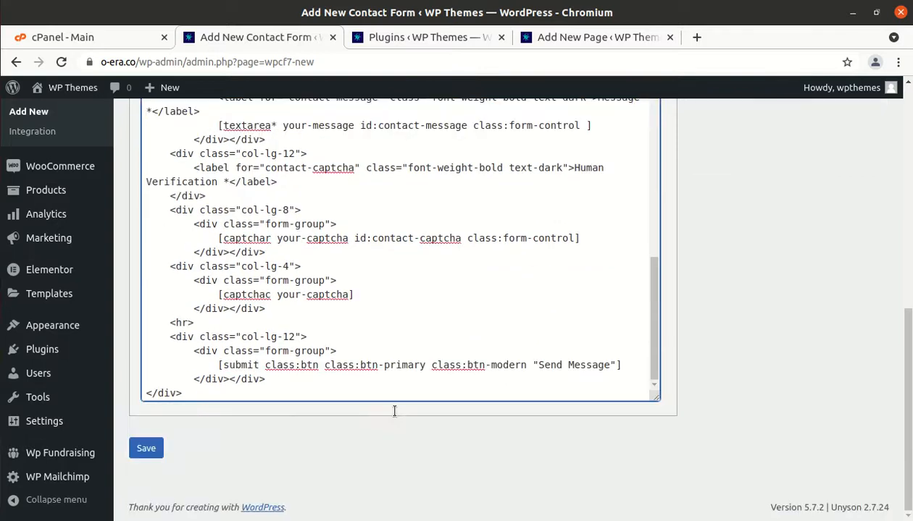
click(150, 449)
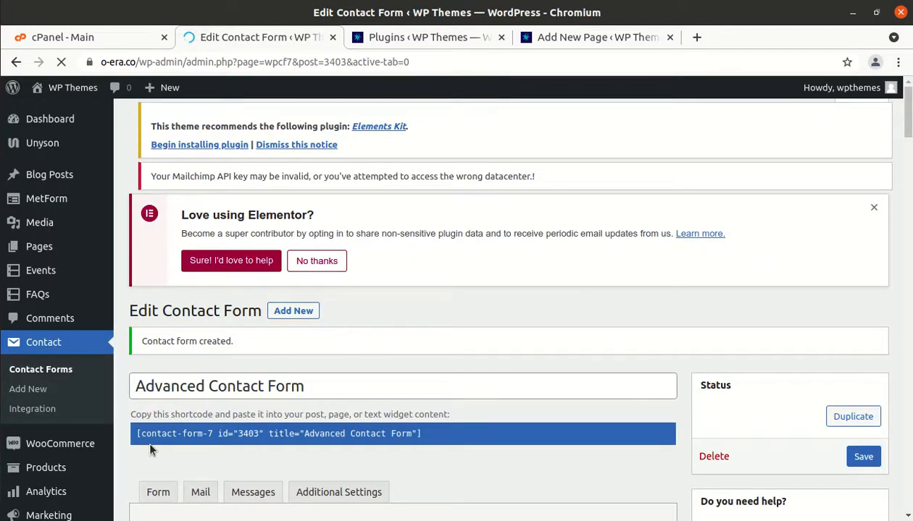
Review the new form's shortcode (id 3403), then return to the Contact Form Advanced page editor
scroll(150, 449, down, 6)
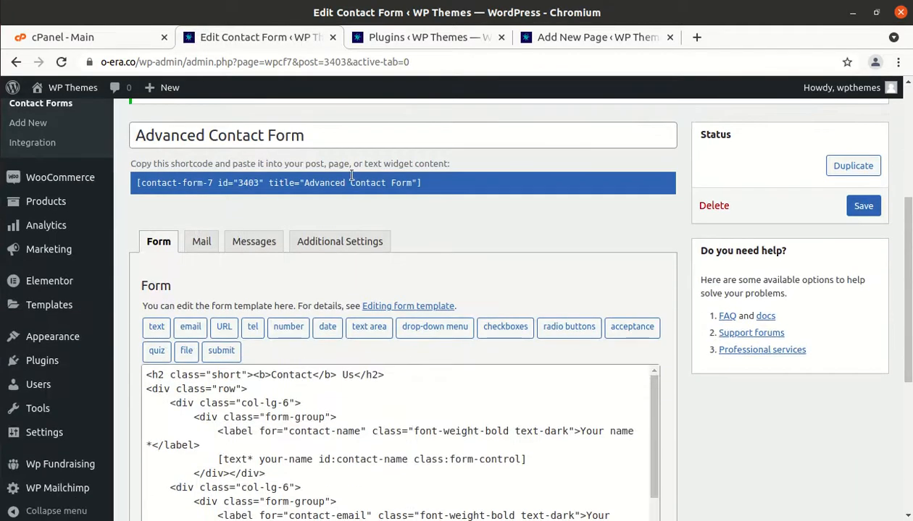
click(420, 183)
drag(395, 186, 406, 186)
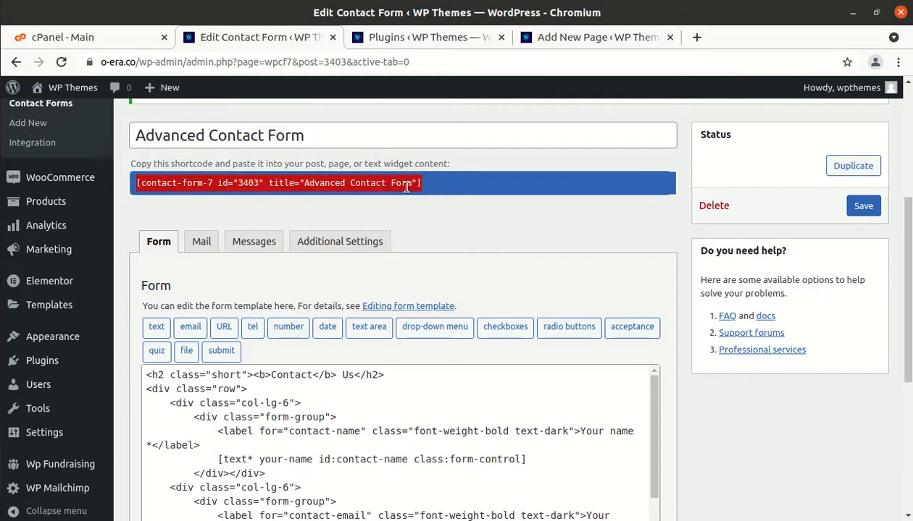
click(444, 183)
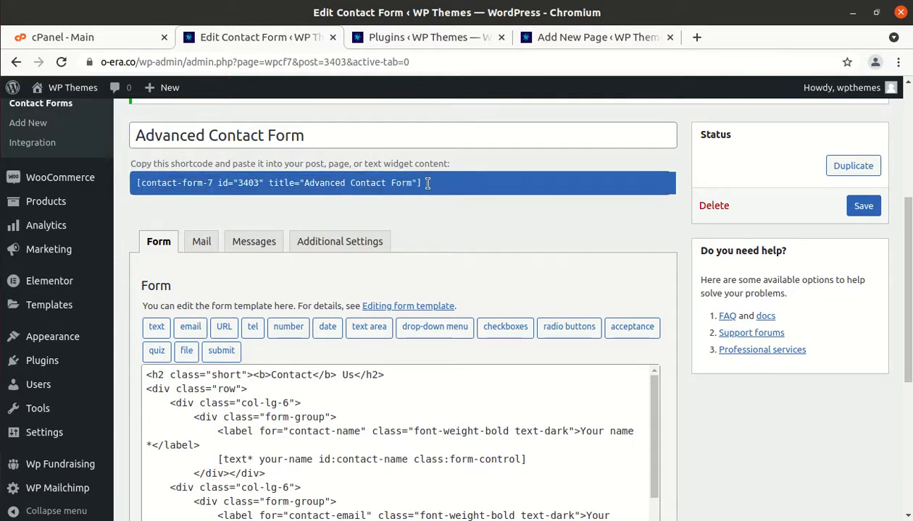
drag(345, 183, 299, 183)
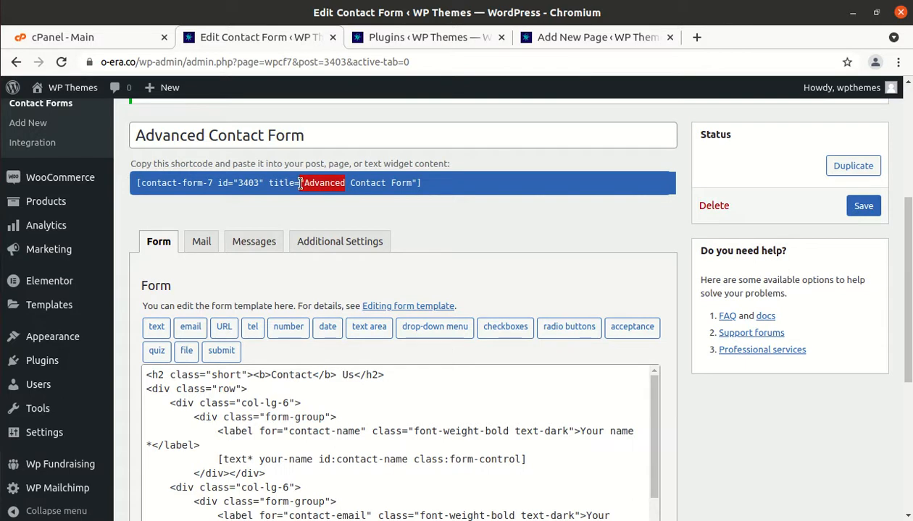
click(448, 182)
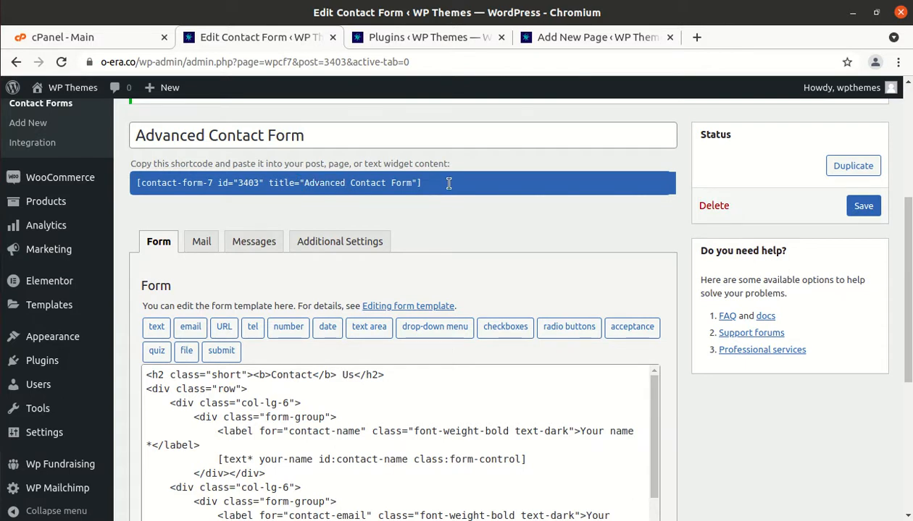
click(557, 42)
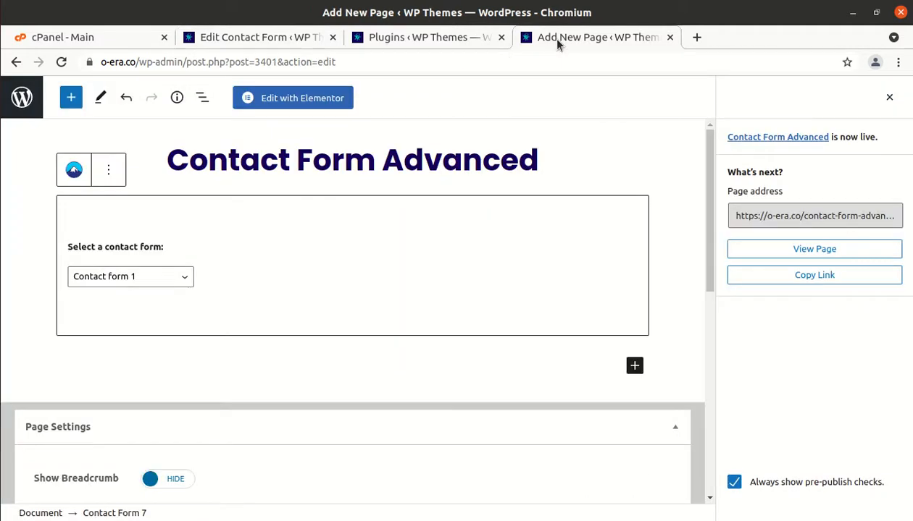
Set the page's Contact Form 7 block to Advanced Contact Form, update the page, and view it
click(62, 63)
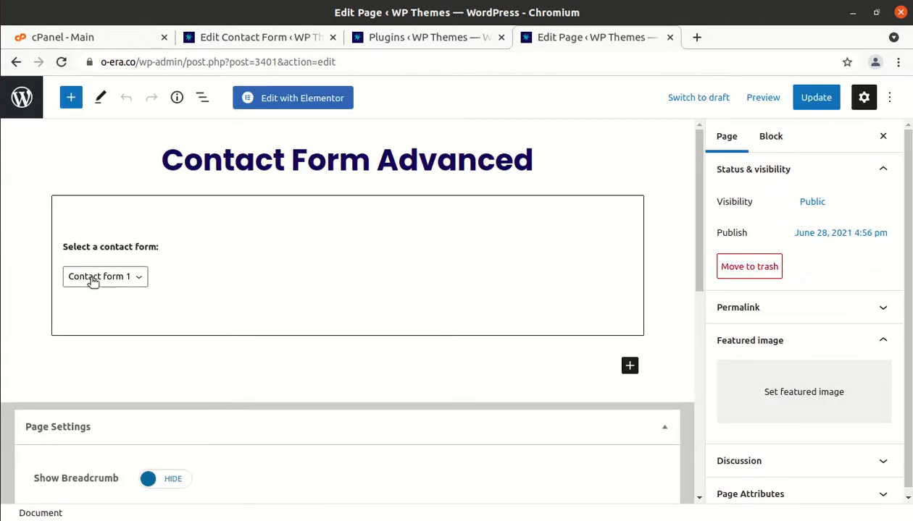
click(132, 280)
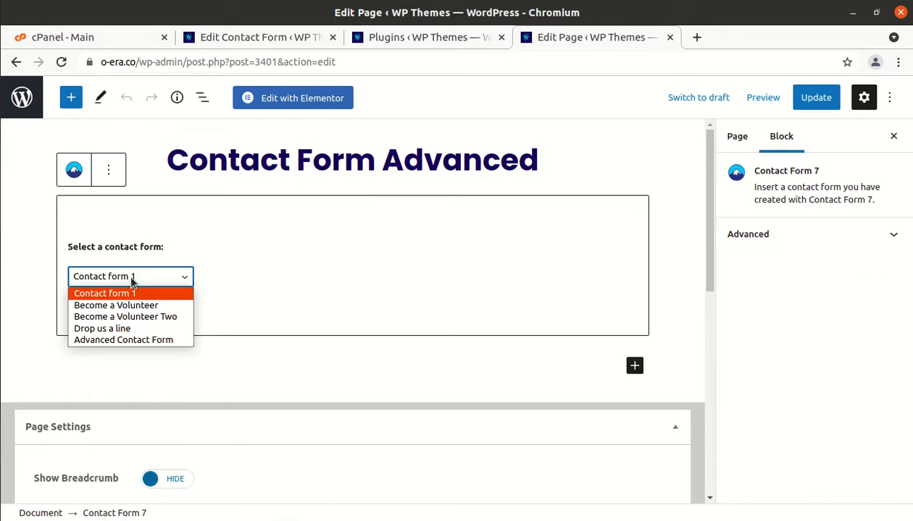
click(123, 341)
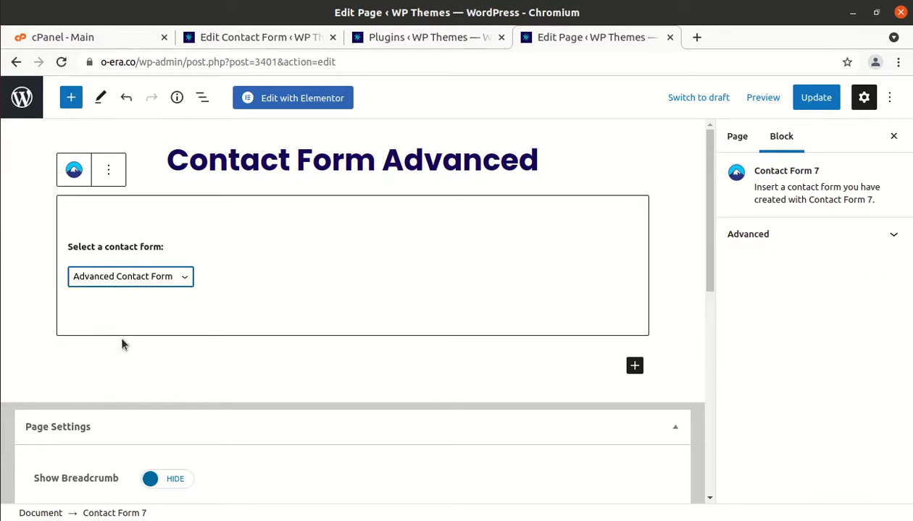
click(812, 101)
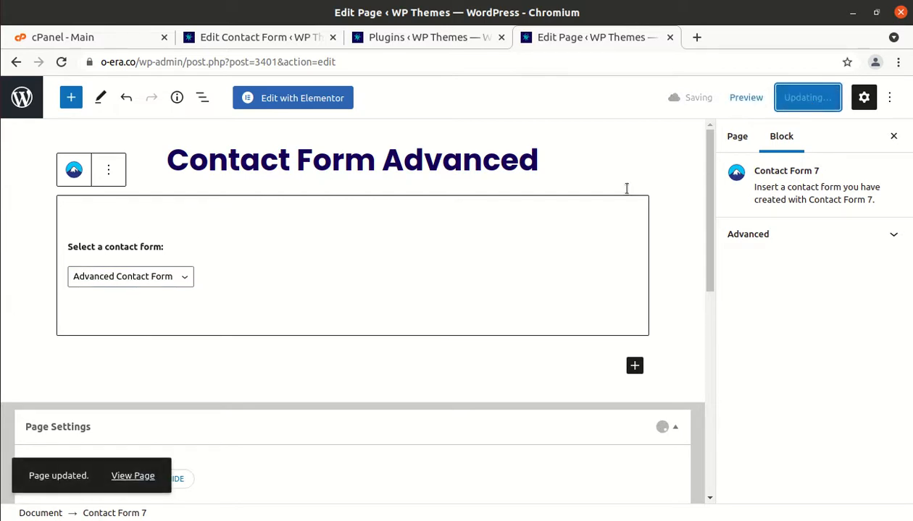
click(129, 480)
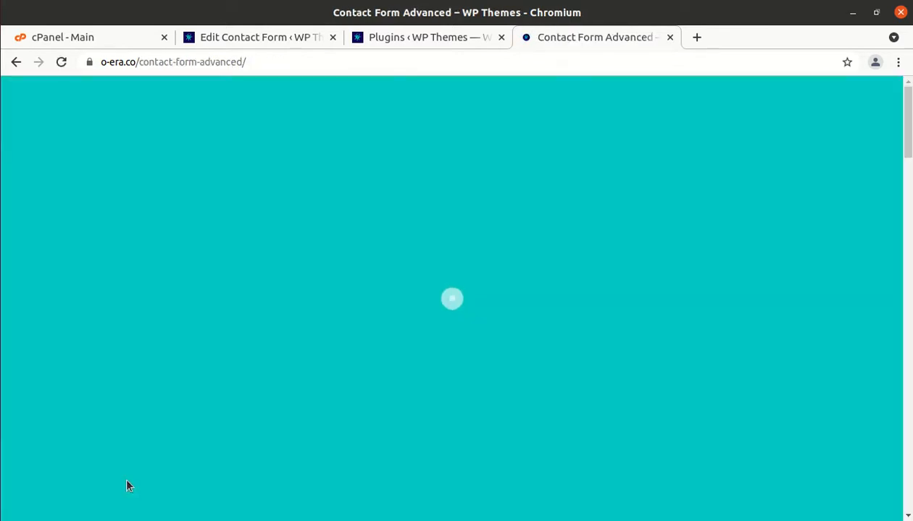
On the live page, focus the name and email fields and choose Option 3 as the Subject
scroll(126, 486, down, 6)
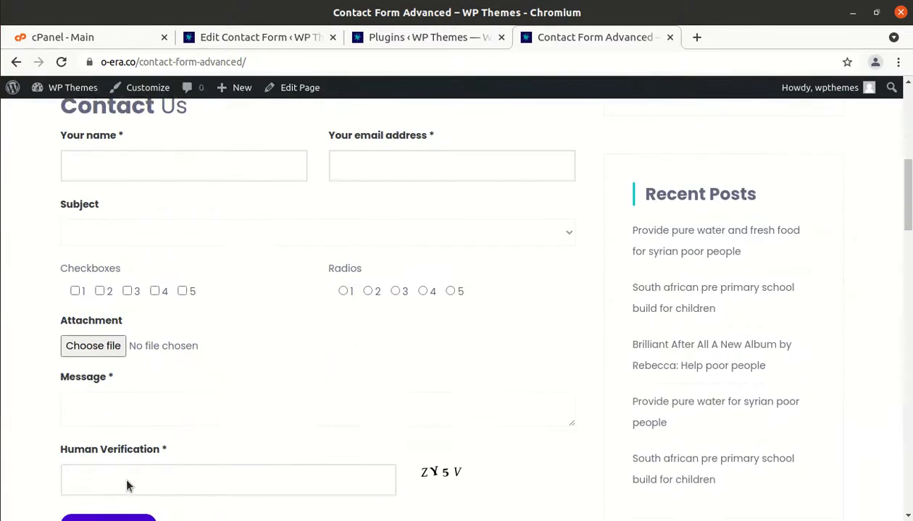
scroll(126, 486, down, 2)
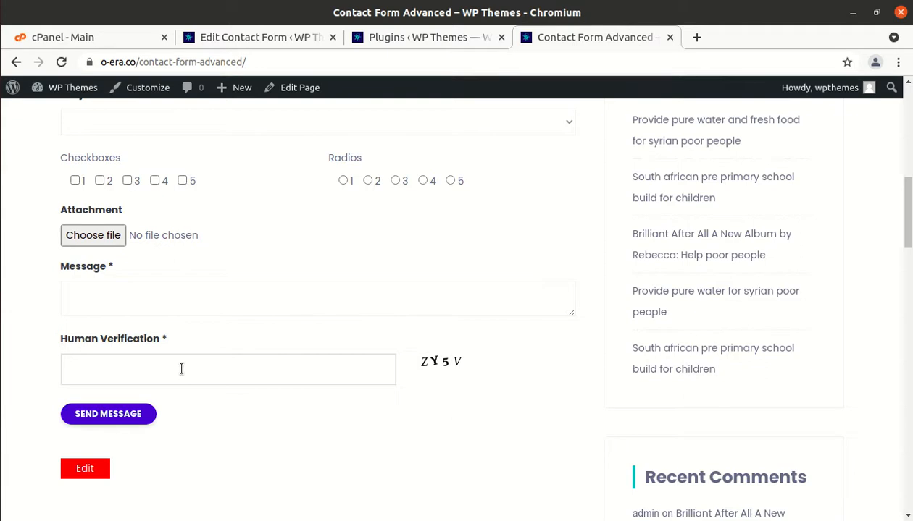
scroll(181, 370, up, 5)
scroll(181, 370, down, 2)
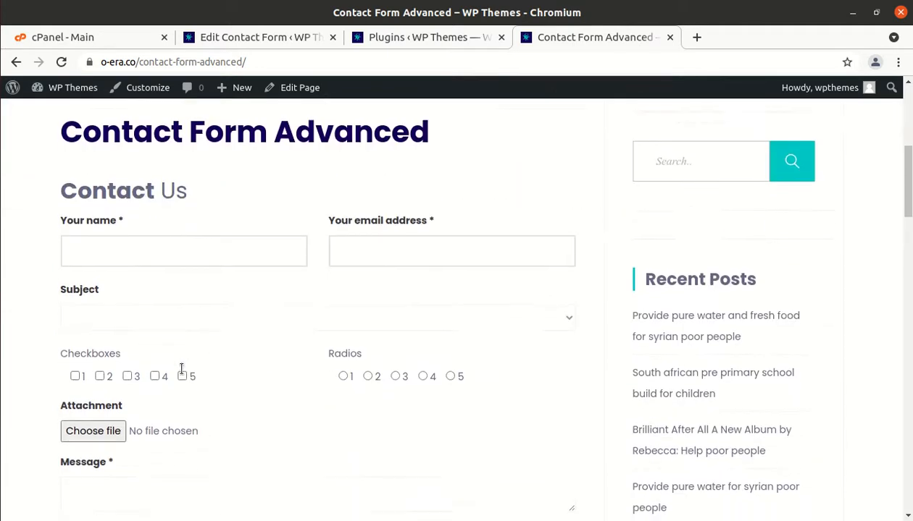
click(100, 248)
click(365, 244)
click(174, 319)
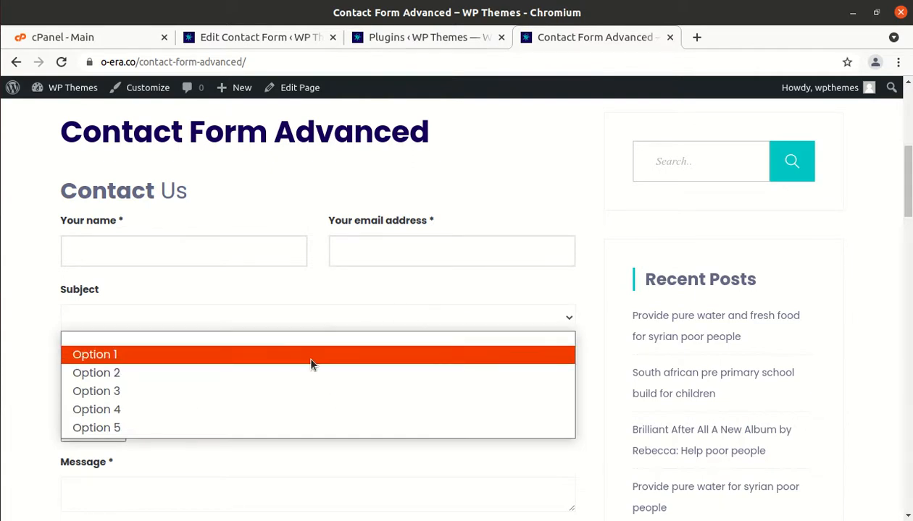
click(310, 359)
click(271, 320)
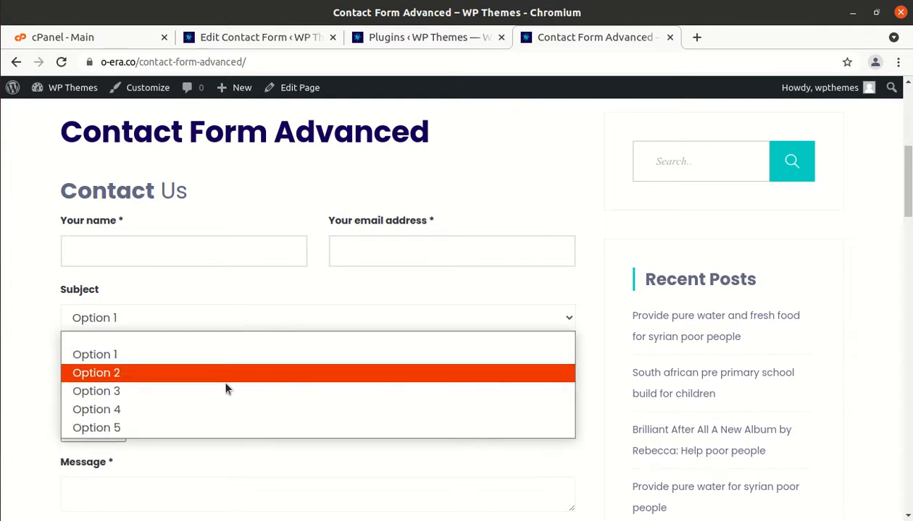
click(221, 391)
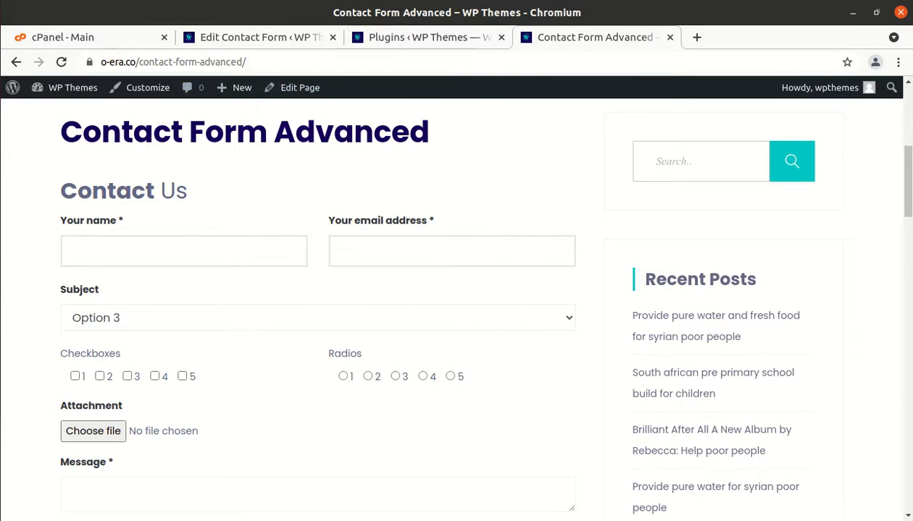
click(0, 259)
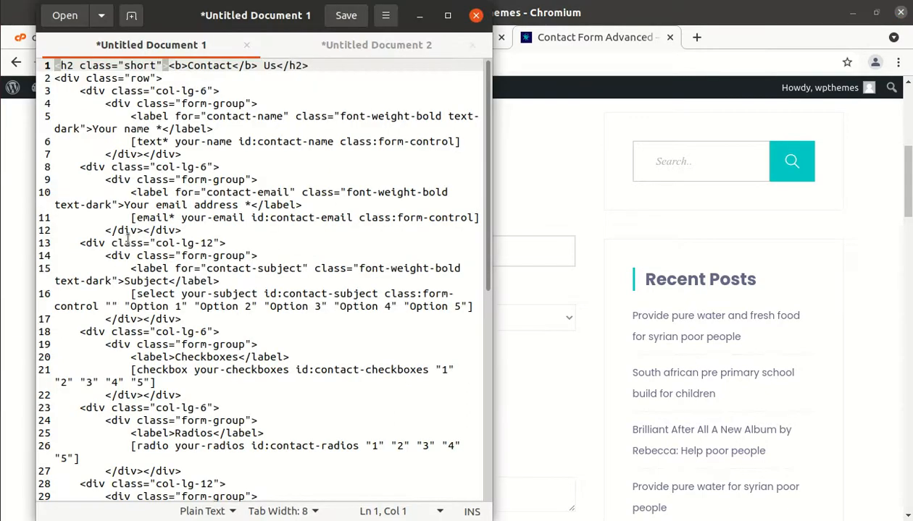
drag(149, 306, 456, 307)
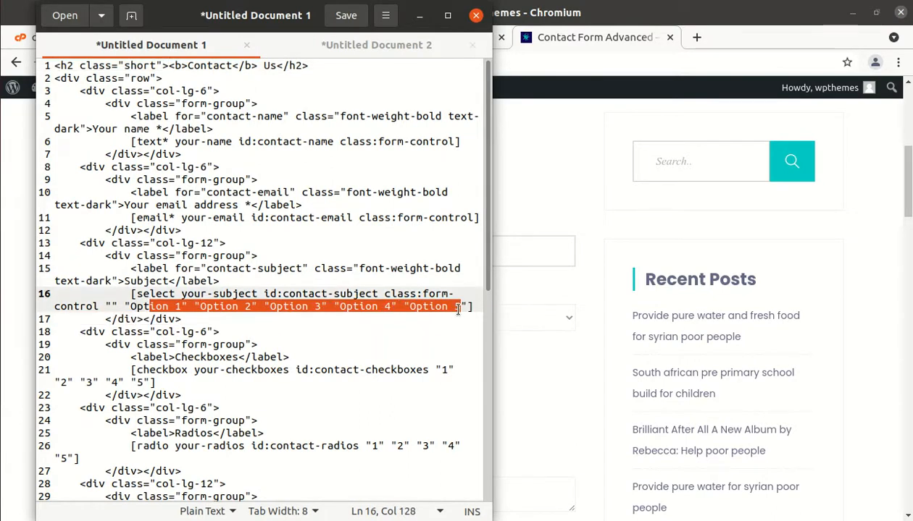
click(384, 328)
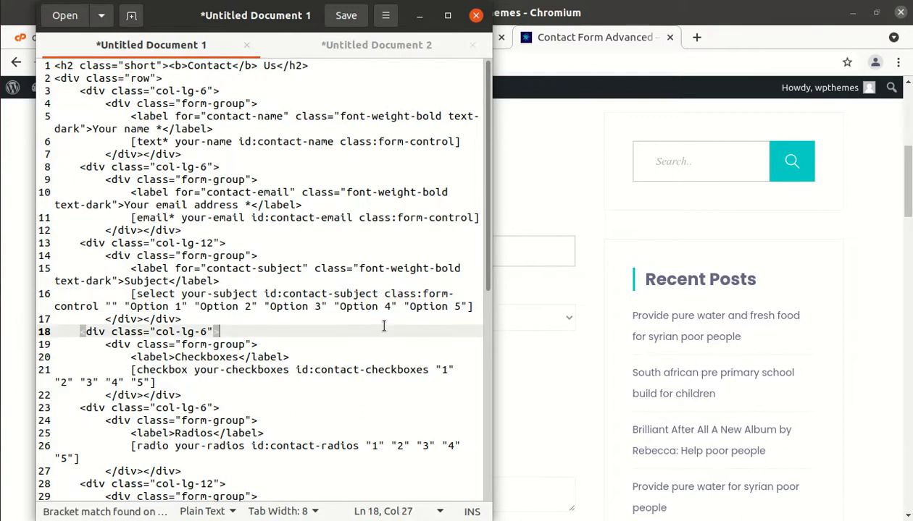
click(421, 18)
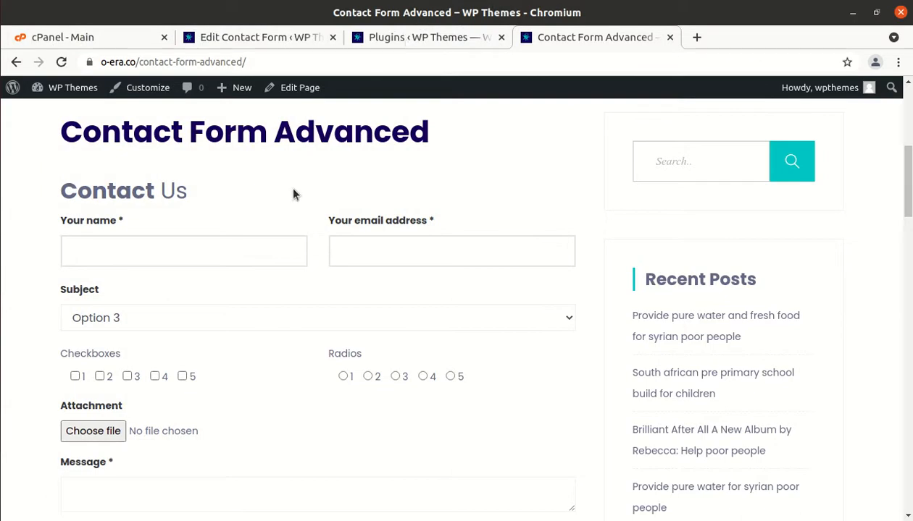
Tick checkboxes 1, 2, 3, 4 and 5 under Checkboxes on the live Contact Form Advanced page
scroll(179, 321, down, 1)
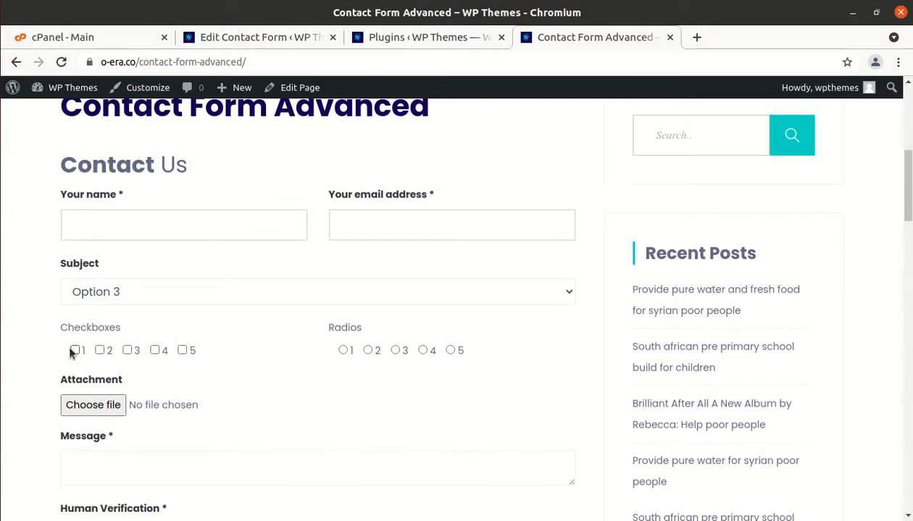
click(75, 351)
click(100, 351)
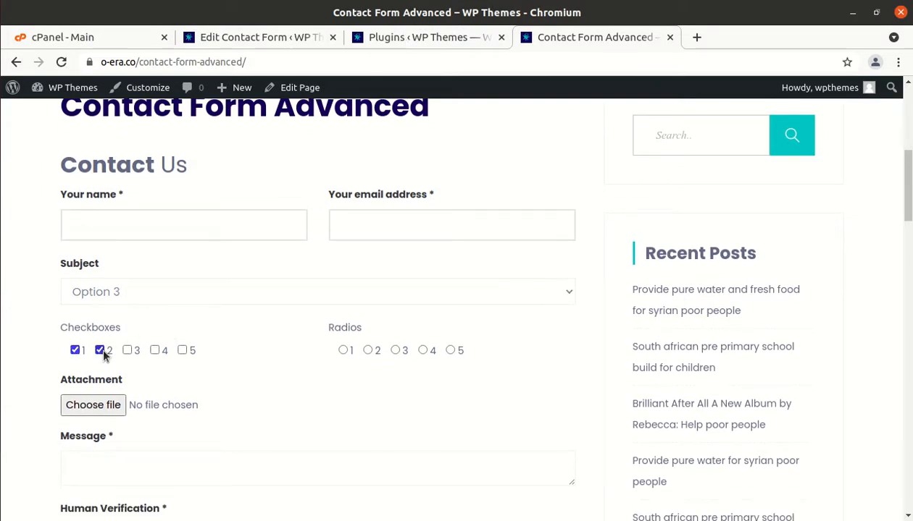
click(129, 352)
click(155, 352)
click(182, 351)
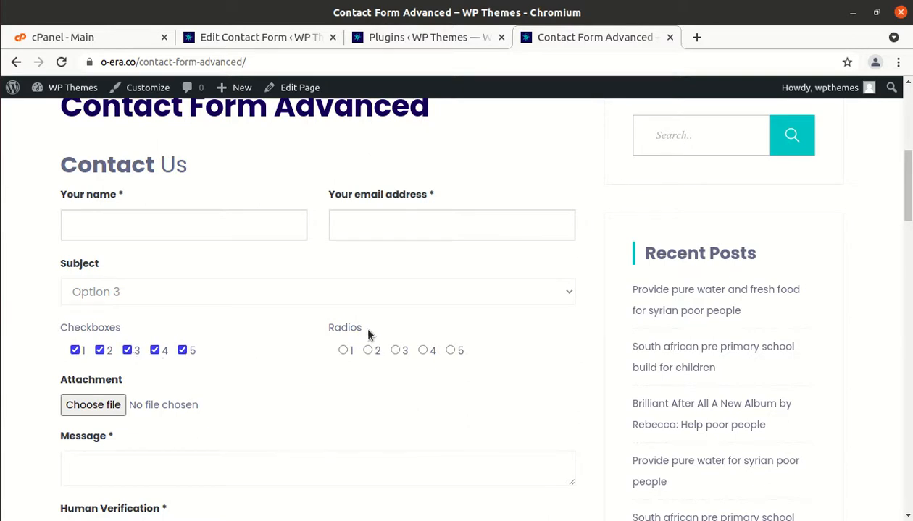
scroll(368, 335, down, 2)
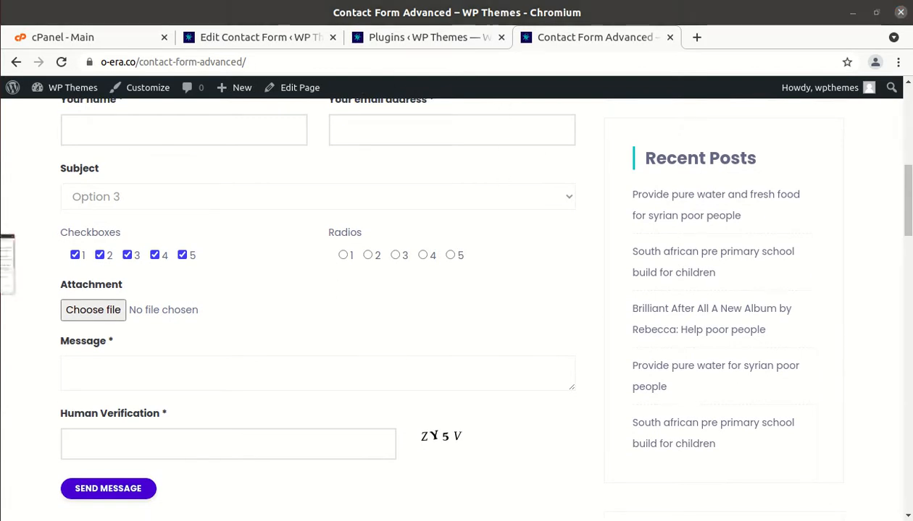
click(4, 257)
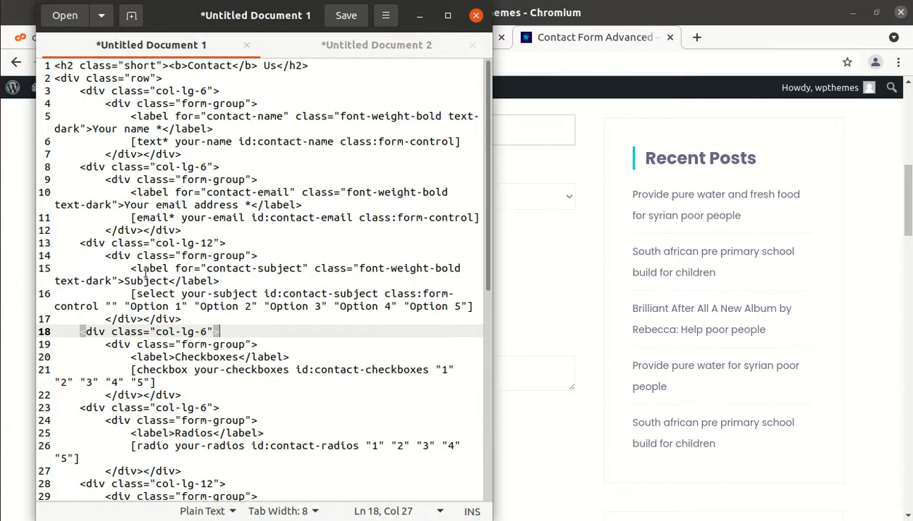
click(81, 245)
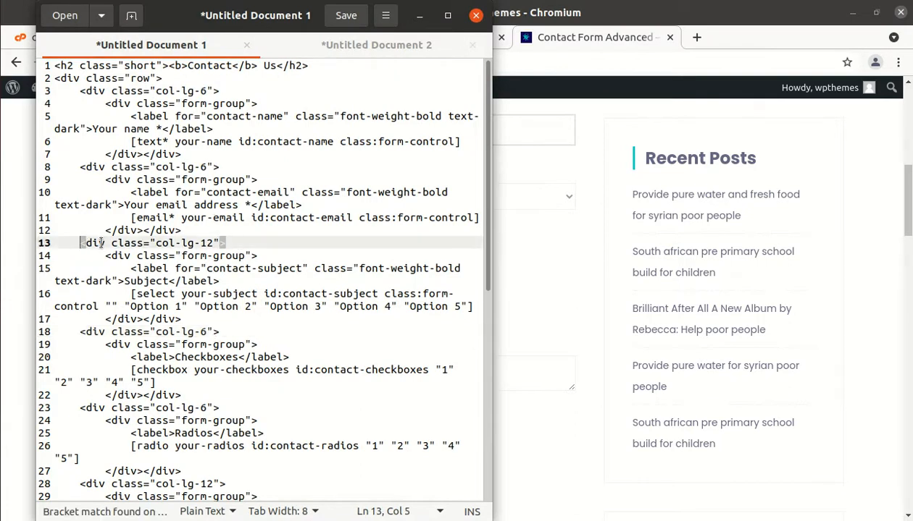
click(68, 243)
drag(69, 243, 185, 319)
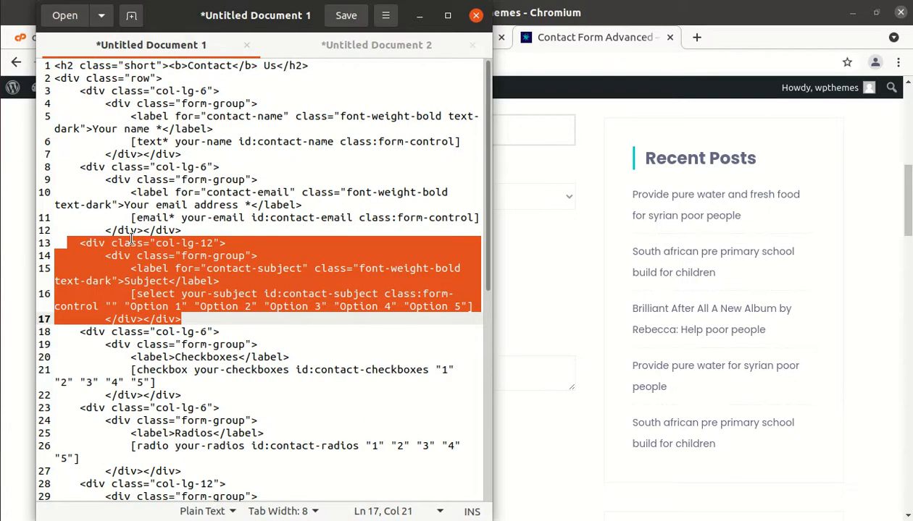
click(420, 16)
scroll(313, 260, down, 1)
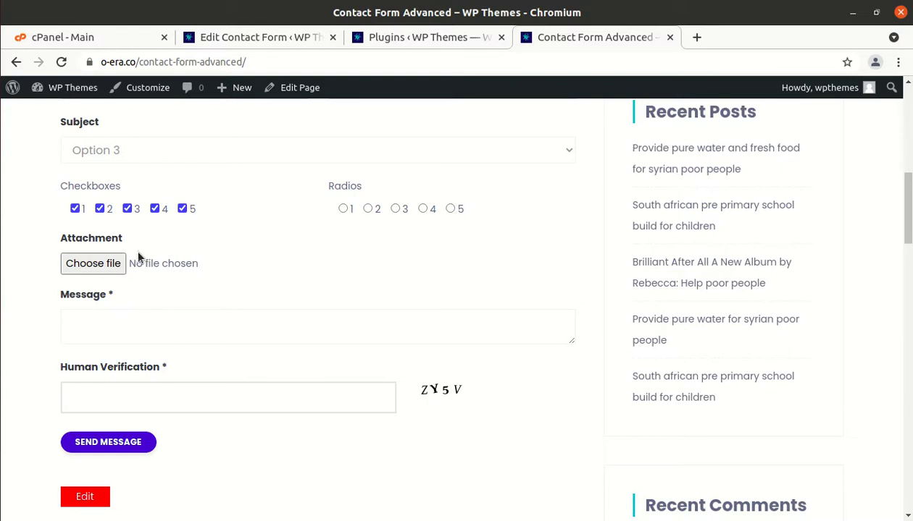
click(100, 270)
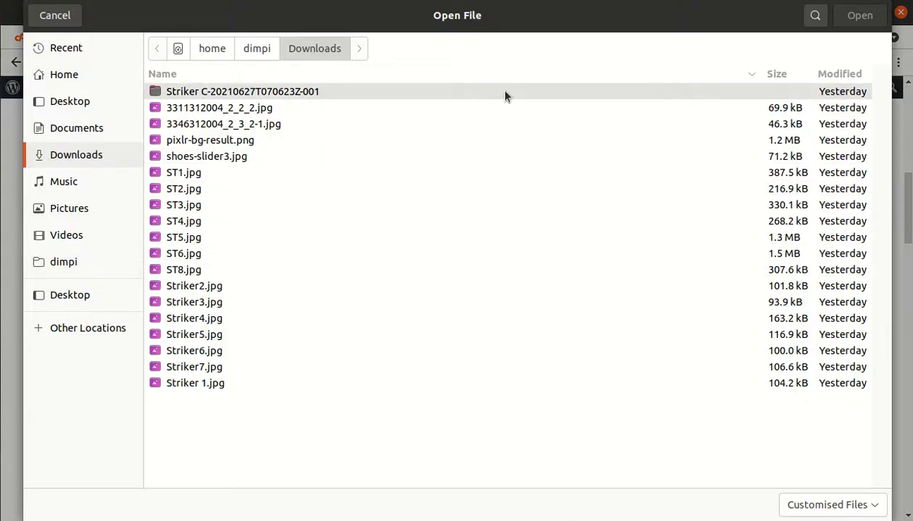
click(63, 16)
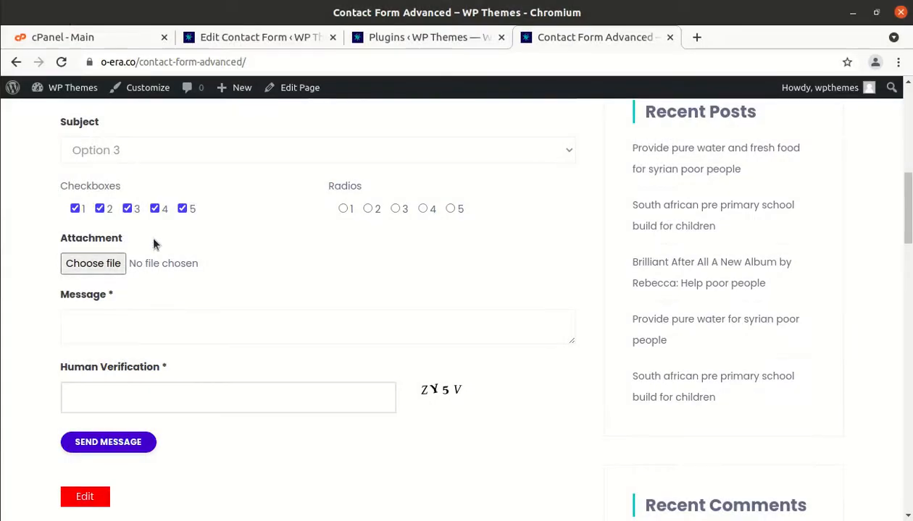
click(77, 405)
scroll(282, 389, down, 3)
scroll(281, 389, up, 10)
scroll(281, 389, down, 8)
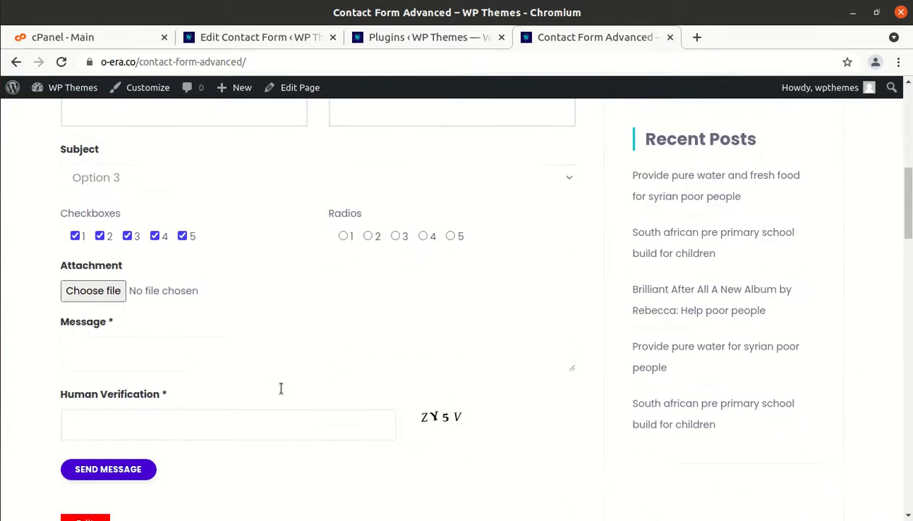
scroll(281, 389, up, 8)
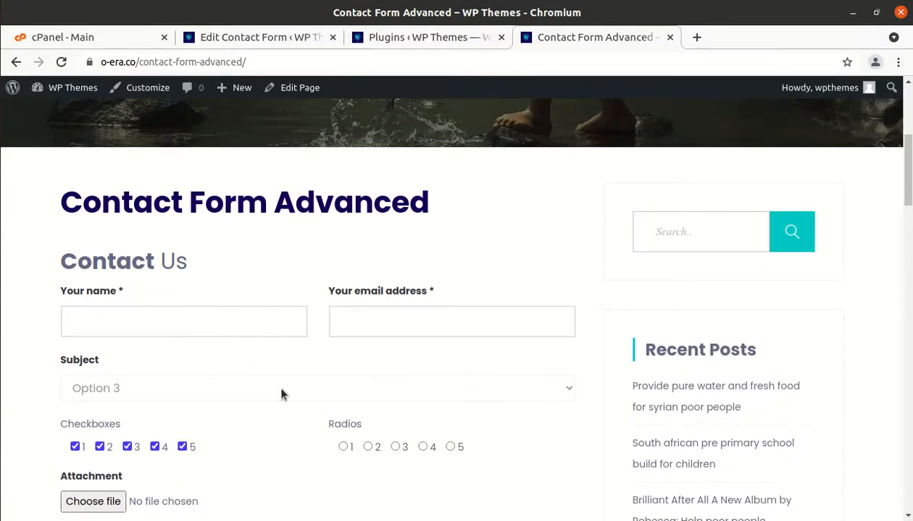
scroll(281, 394, down, 3)
scroll(281, 393, down, 1)
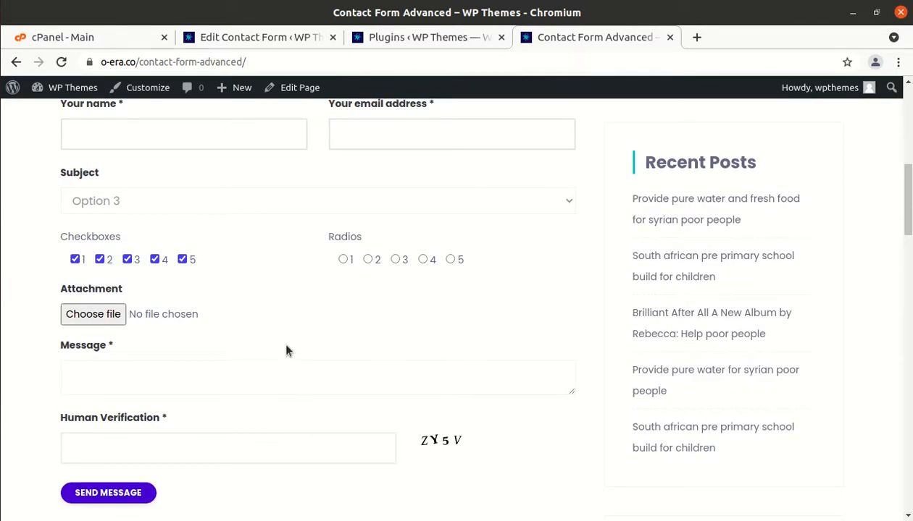
scroll(281, 345, down, 1)
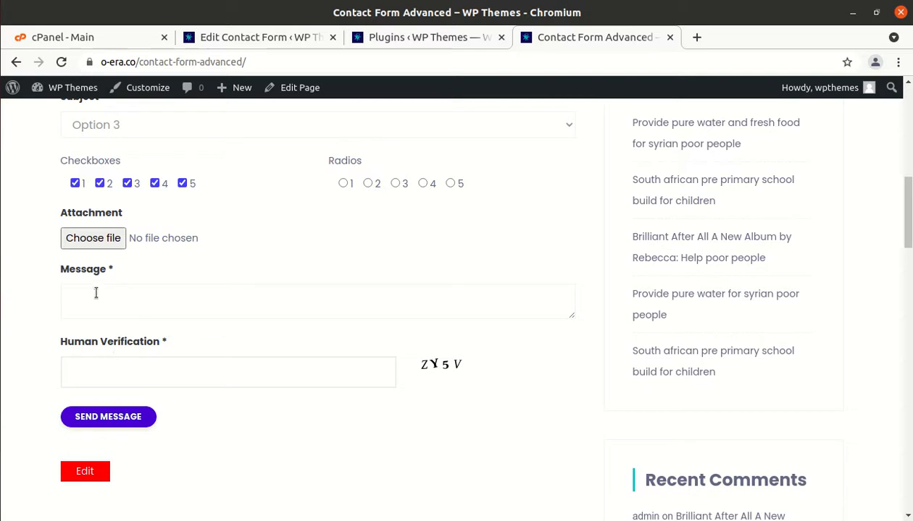
click(273, 36)
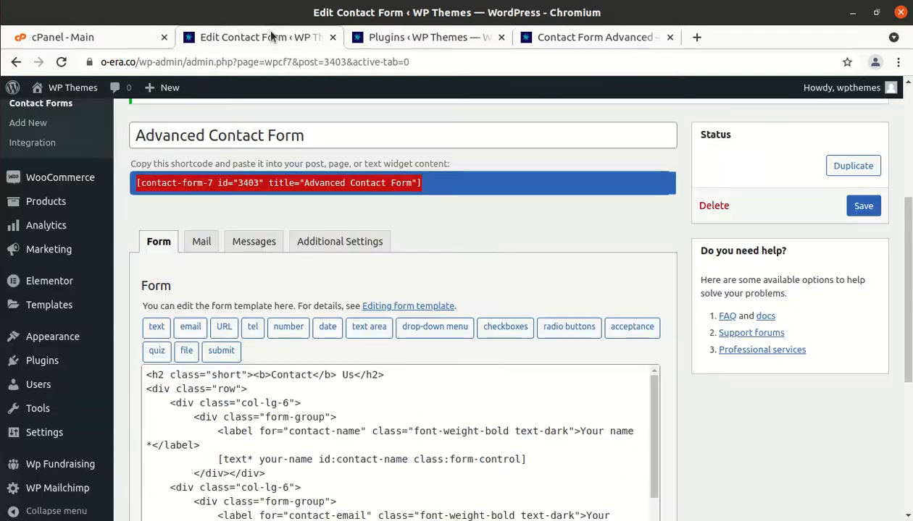
scroll(233, 287, down, 2)
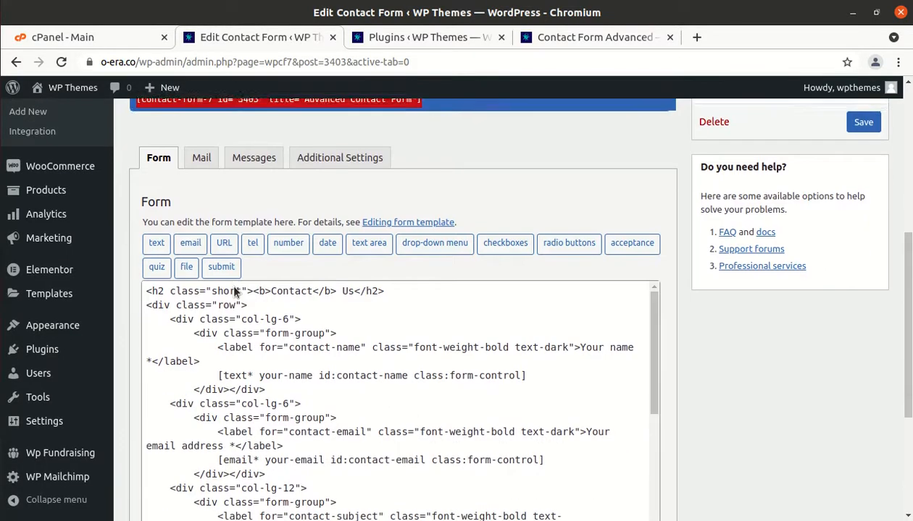
scroll(225, 195, down, 4)
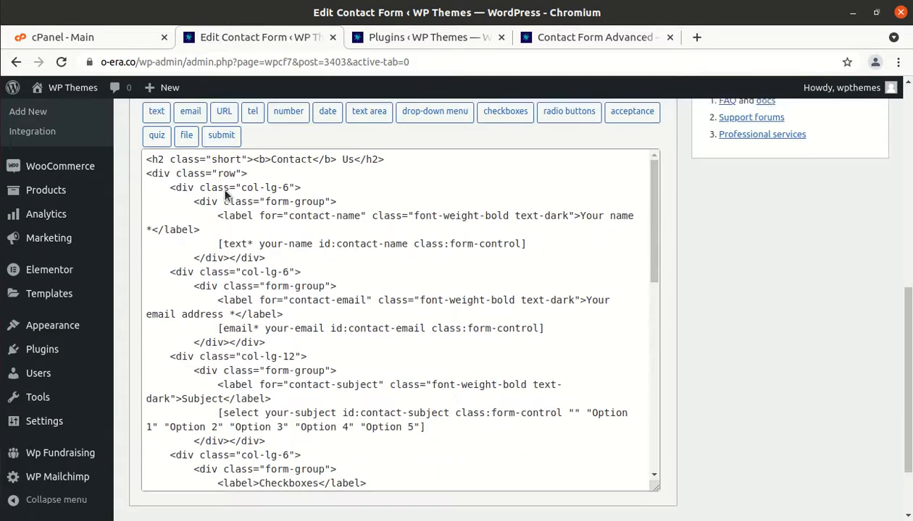
scroll(225, 196, up, 8)
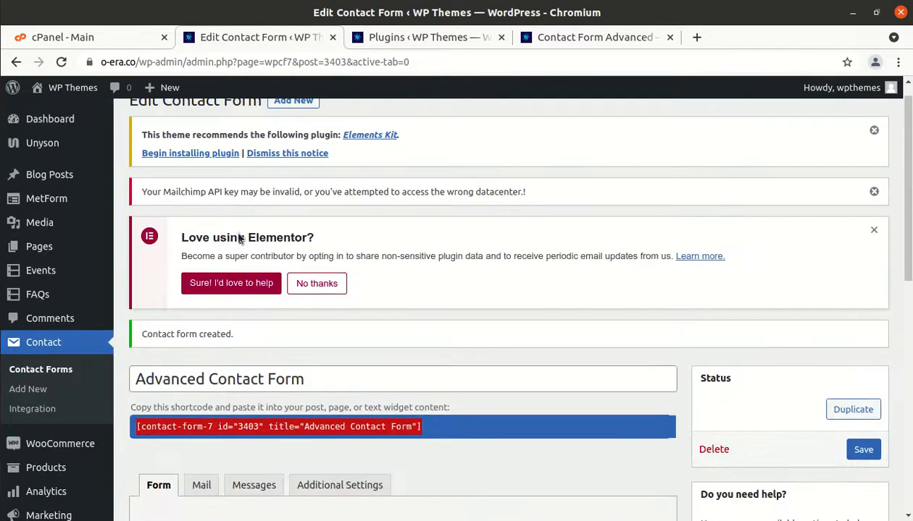
scroll(251, 314, down, 2)
Open the Mail tab of the Advanced Contact Form's settings
scroll(243, 330, down, 1)
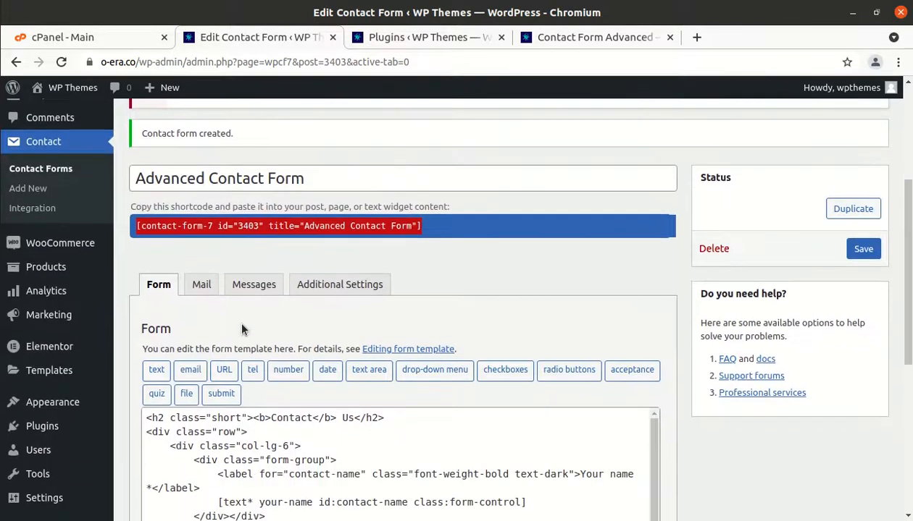
click(202, 285)
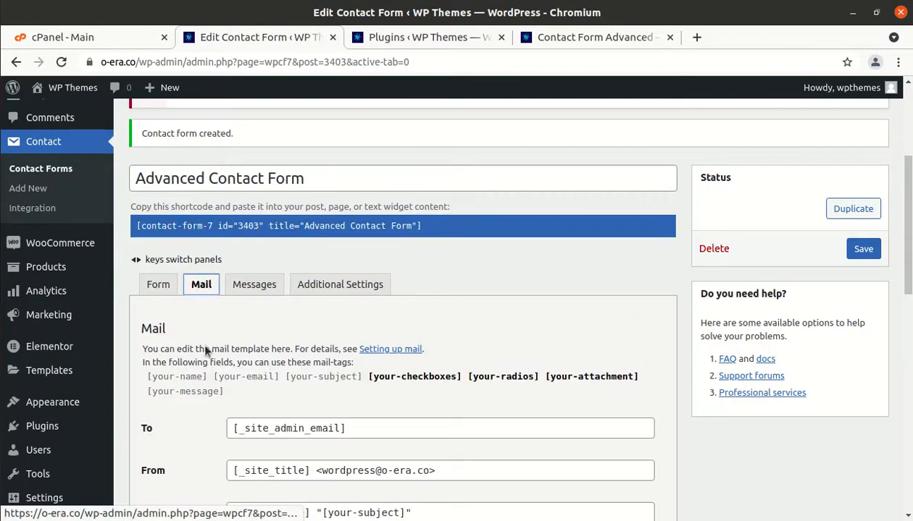
scroll(195, 400, down, 3)
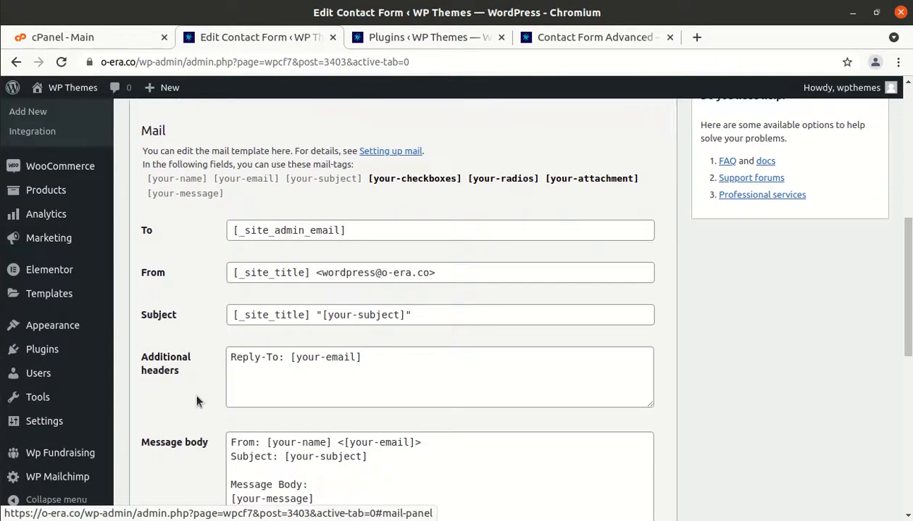
scroll(196, 399, down, 2)
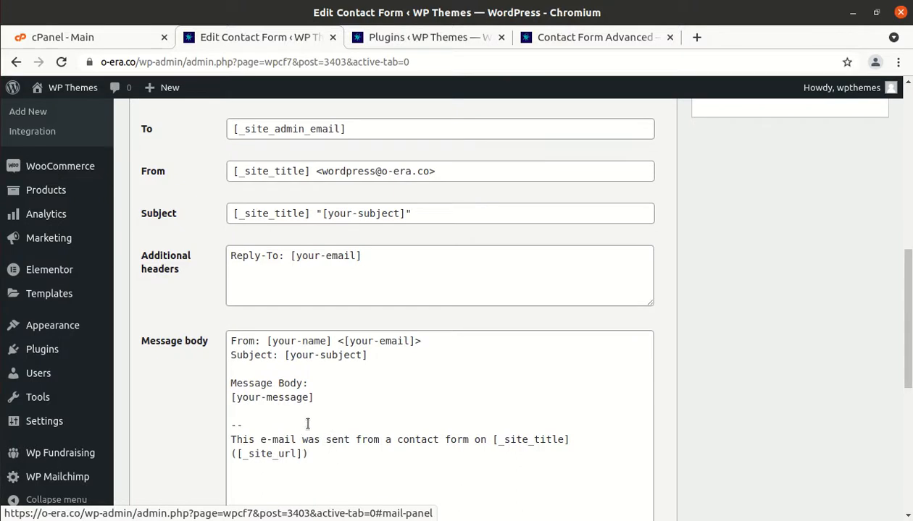
scroll(307, 382, up, 3)
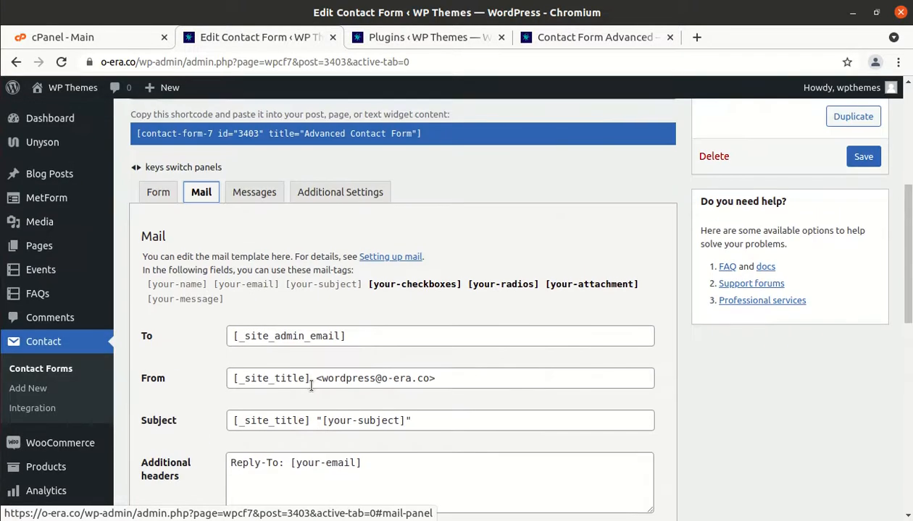
scroll(310, 384, down, 2)
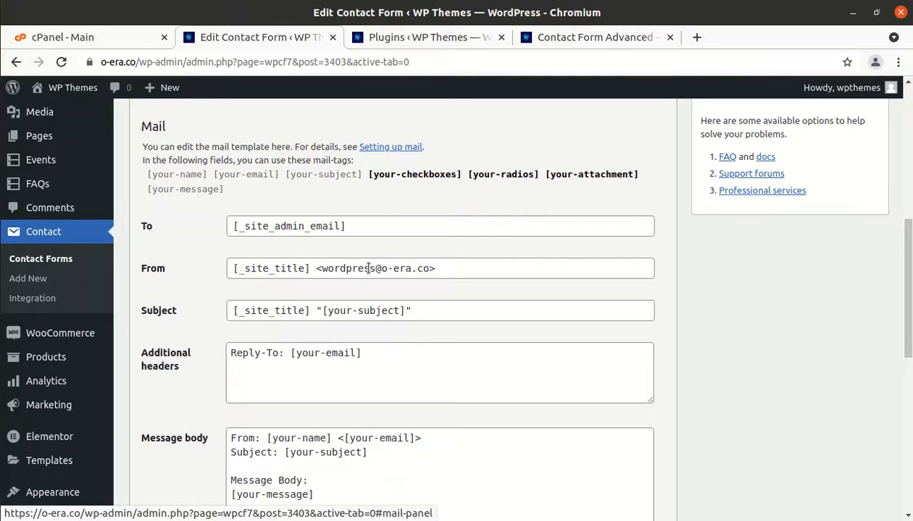
scroll(372, 262, down, 3)
scroll(368, 268, up, 1)
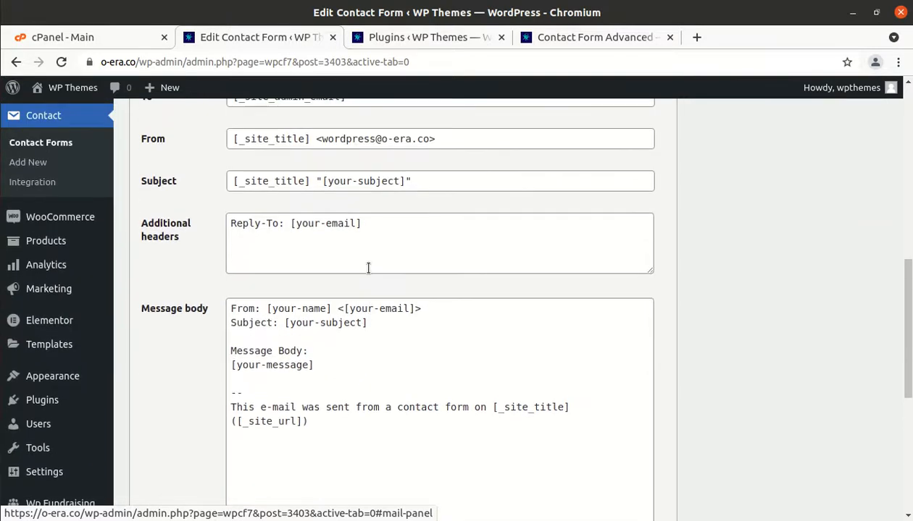
Inspect the subject and message tags in the body, then copy the checkboxes-through-message mail-tags
drag(374, 319, 283, 324)
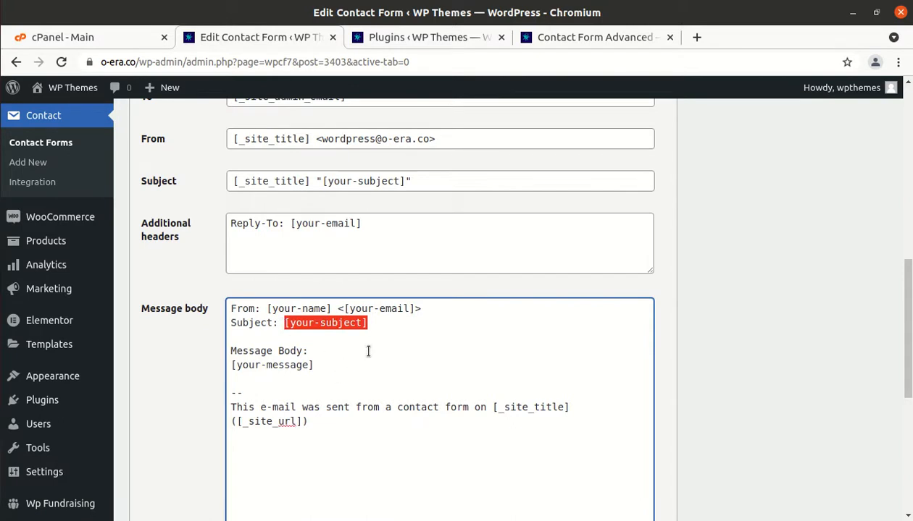
click(386, 325)
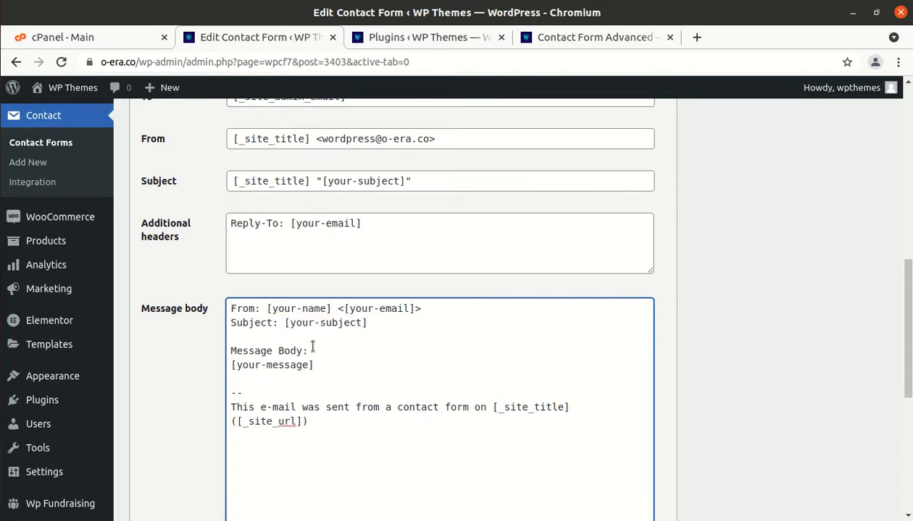
drag(272, 365, 235, 367)
click(235, 367)
scroll(339, 360, up, 3)
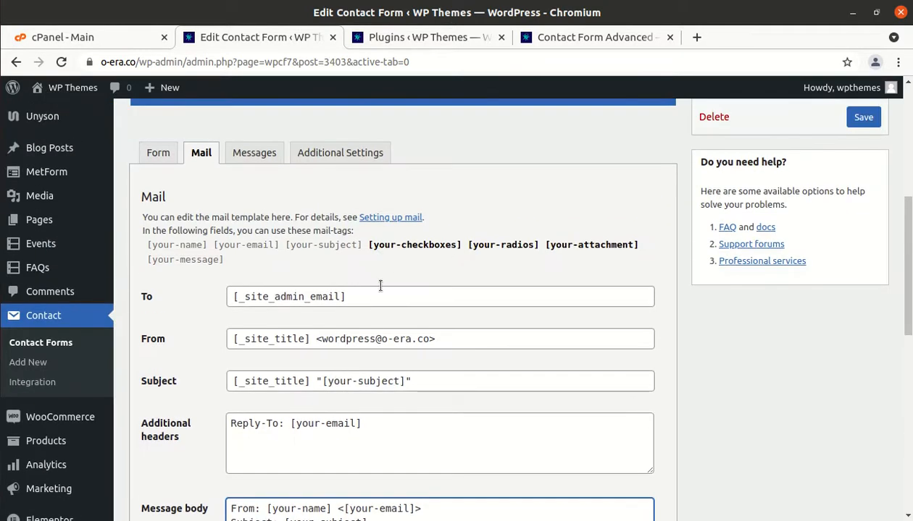
drag(366, 248, 472, 262)
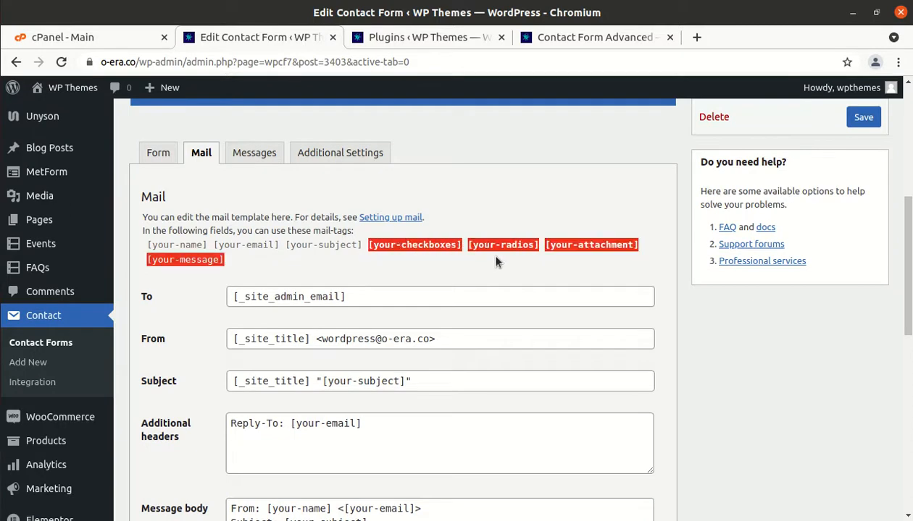
scroll(496, 261, down, 5)
Paste the mail-tags below [your-message], putting checkboxes, radios, attachment and message tags on separate lines
click(326, 209)
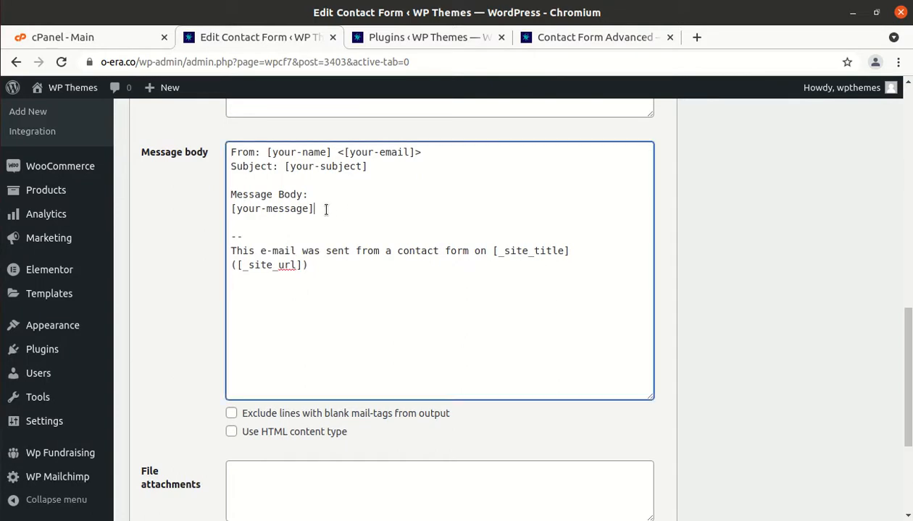
key(Return)
text([your-checkboxes][your-radios][your-attachment][your-message])
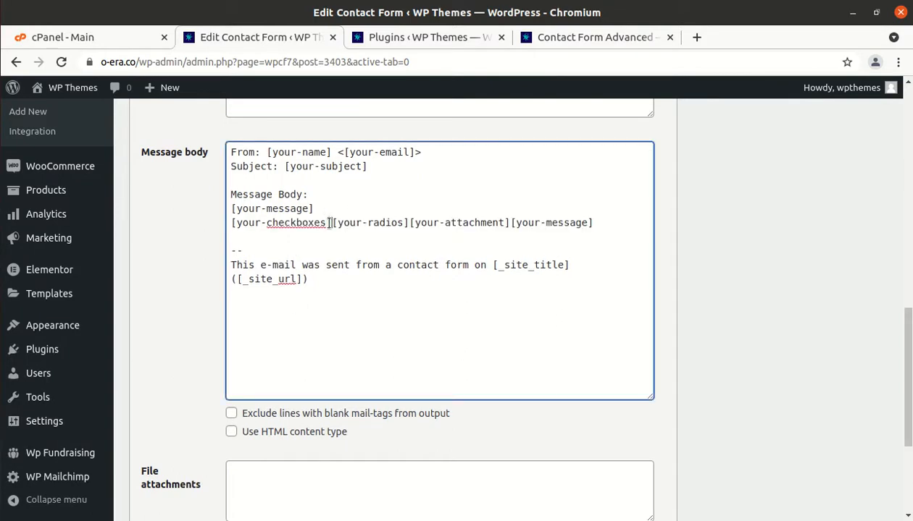
click(329, 224)
key(Return)
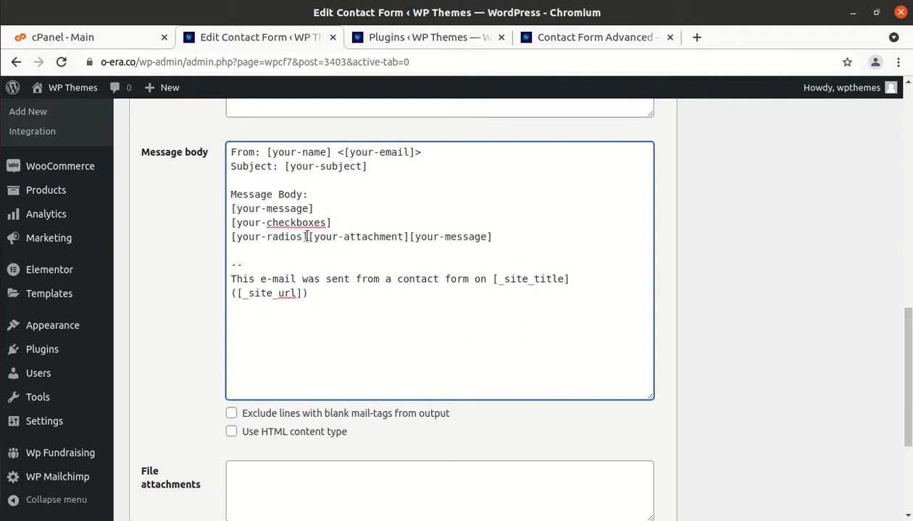
click(305, 237)
key(Return)
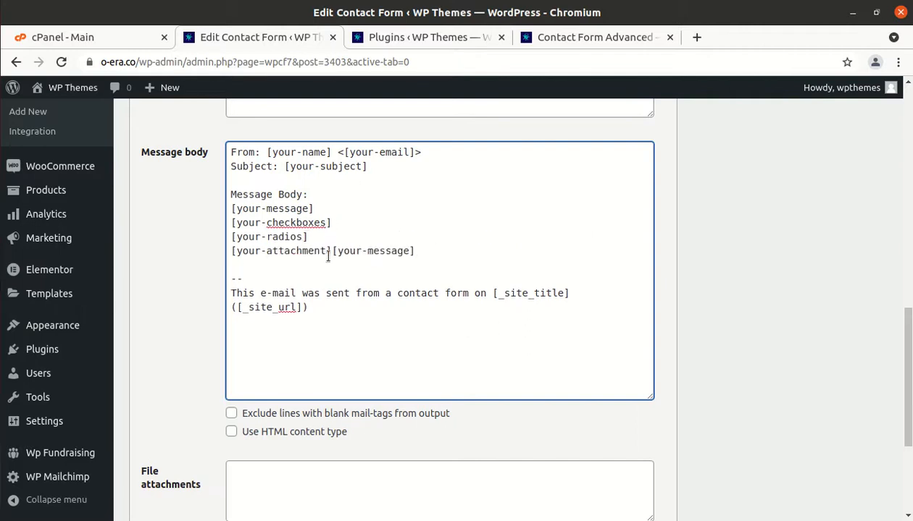
click(331, 252)
key(Return)
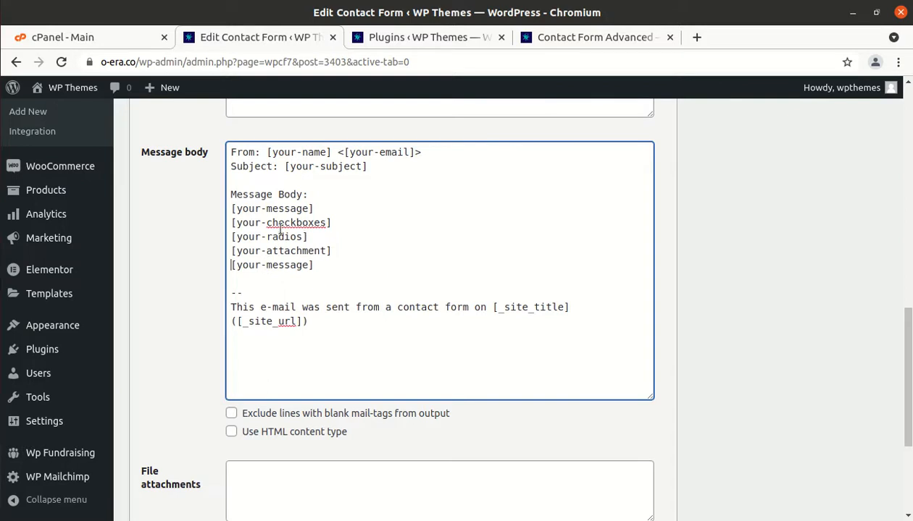
Label the mail-body lines 'Message:', 'Checkbox:' and 'Radios:'
click(231, 210)
text(Message:)
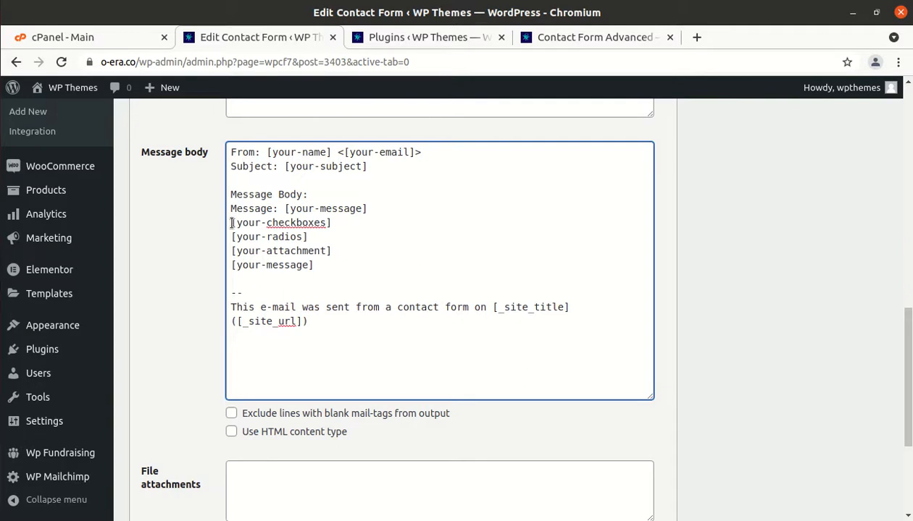
click(232, 223)
text(C)
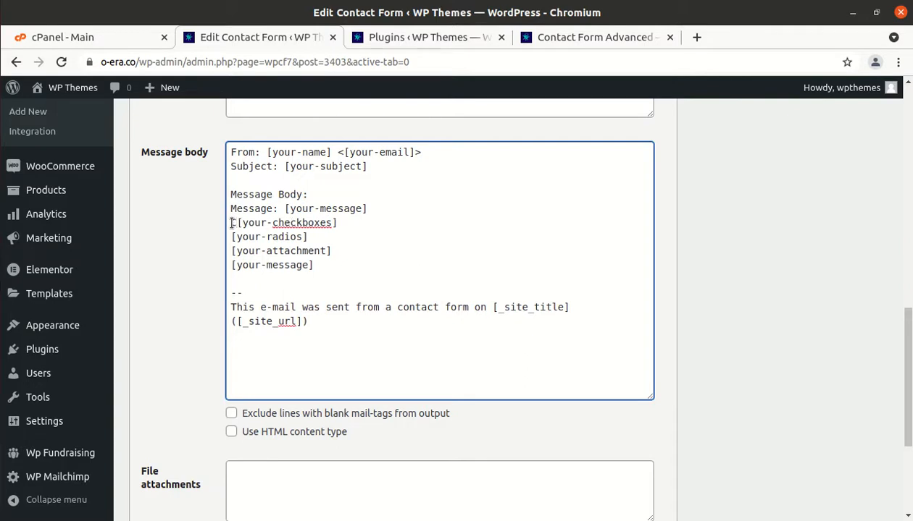
text(heckbox:)
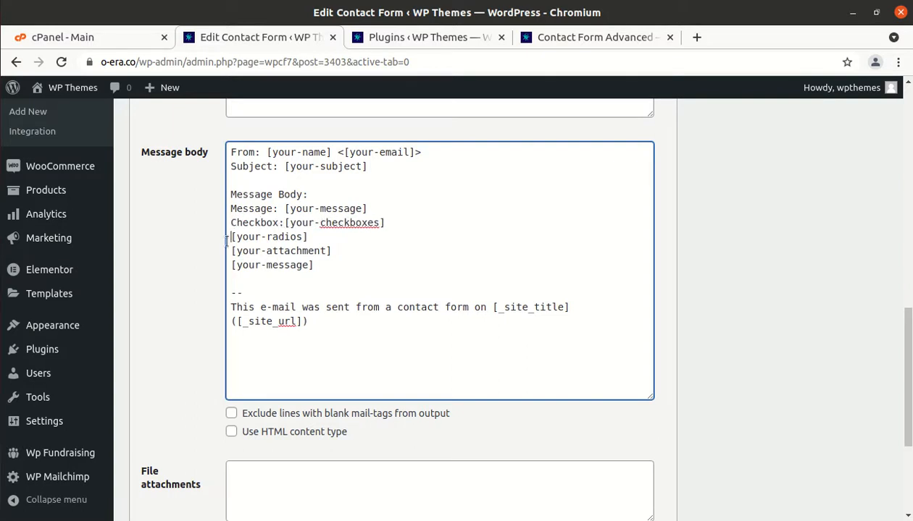
click(230, 236)
text(Yu)
key(BackSpace)
key(BackSpace)
text(Rea)
key(BackSpace)
key(BackSpace)
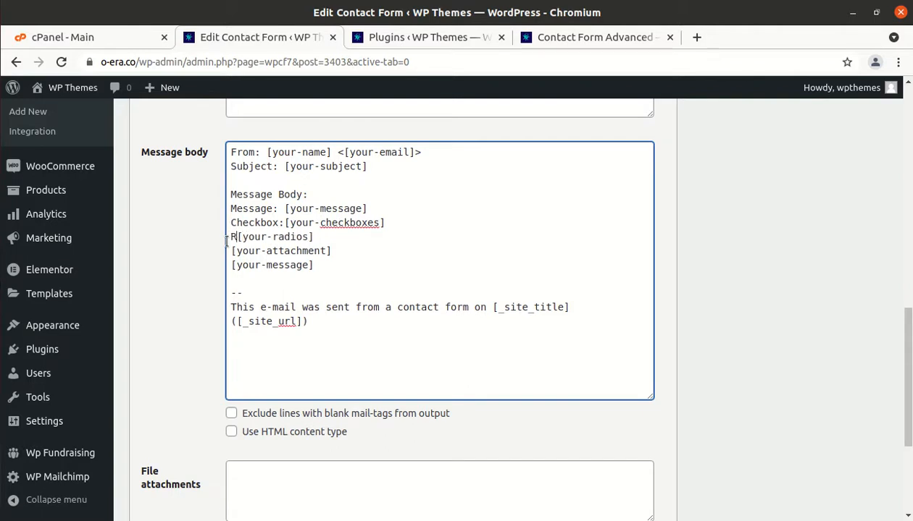
text(adios:)
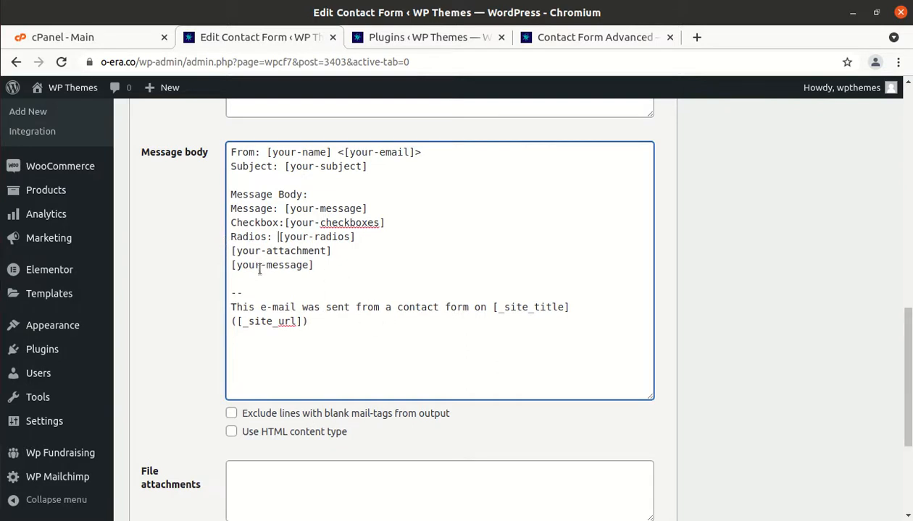
scroll(255, 262, down, 3)
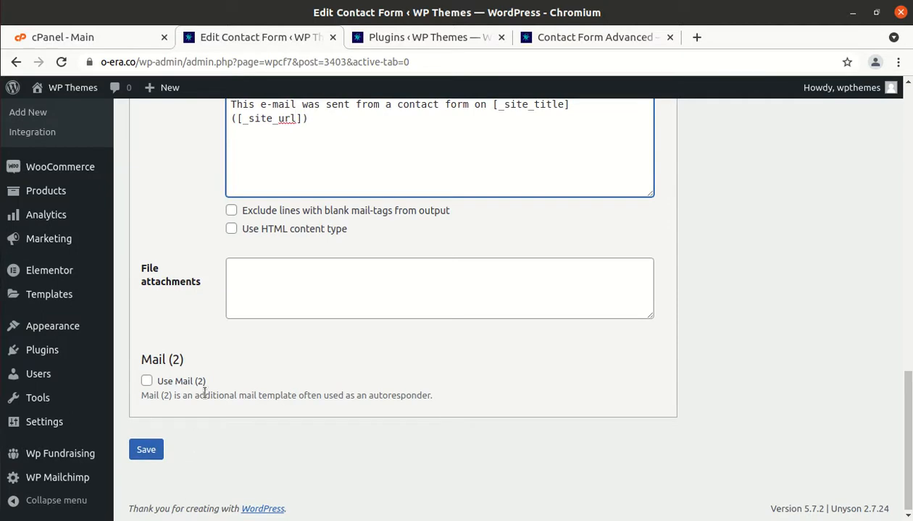
Change the From address's mailbox name from wordpress to testfrom
scroll(205, 393, up, 10)
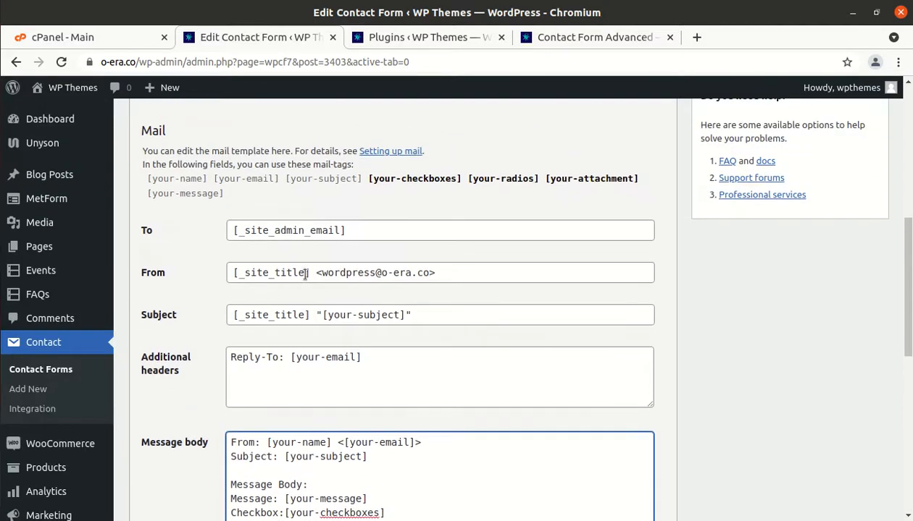
click(371, 230)
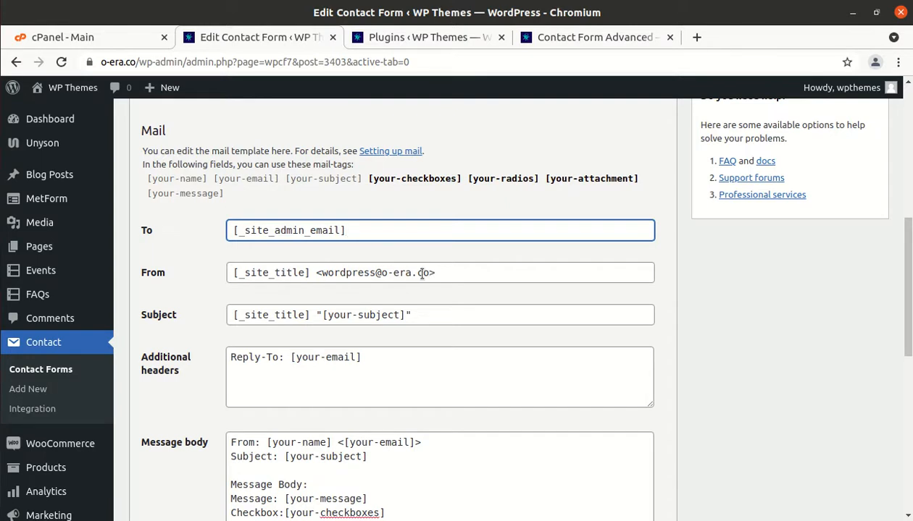
click(372, 274)
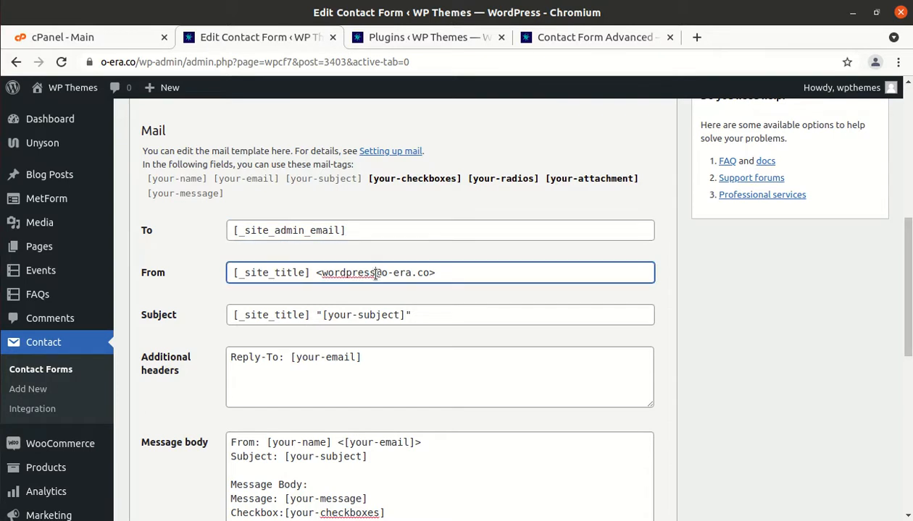
key(BackSpace)
key(BackSpace)
key(BackSpace)
key(BackSpace)
key(BackSpace)
key(BackSpace)
key(BackSpace)
key(BackSpace)
key(BackSpace)
text(testfrom)
Replace the [_site_admin_email] tag in the To field with your Gmail address
click(362, 230)
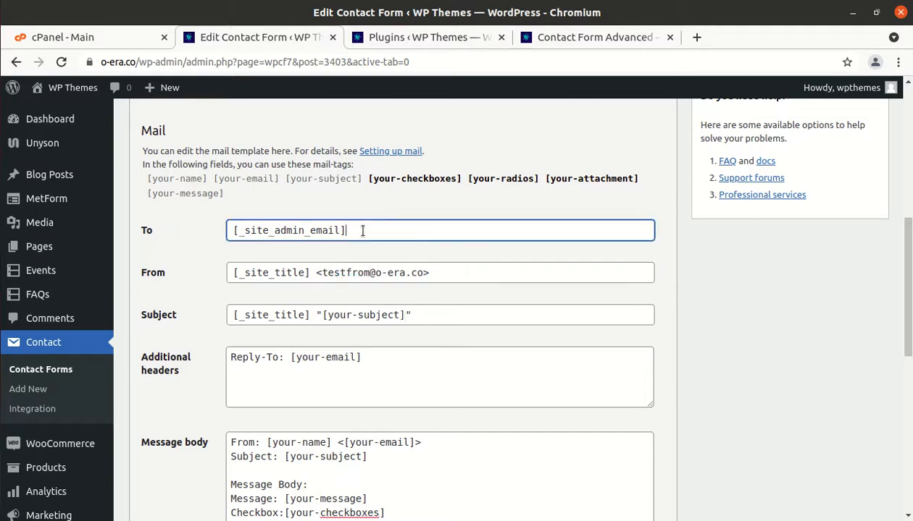
key(BackSpace)
key(BackSpace)
key(BackSpace)
key(BackSpace)
key(BackSpace)
key(BackSpace)
key(BackSpace)
key(BackSpace)
key(BackSpace)
key(BackSpace)
key(BackSpace)
key(BackSpace)
key(BackSpace)
key(BackSpace)
key(BackSpace)
key(BackSpace)
key(BackSpace)
key(BackSpace)
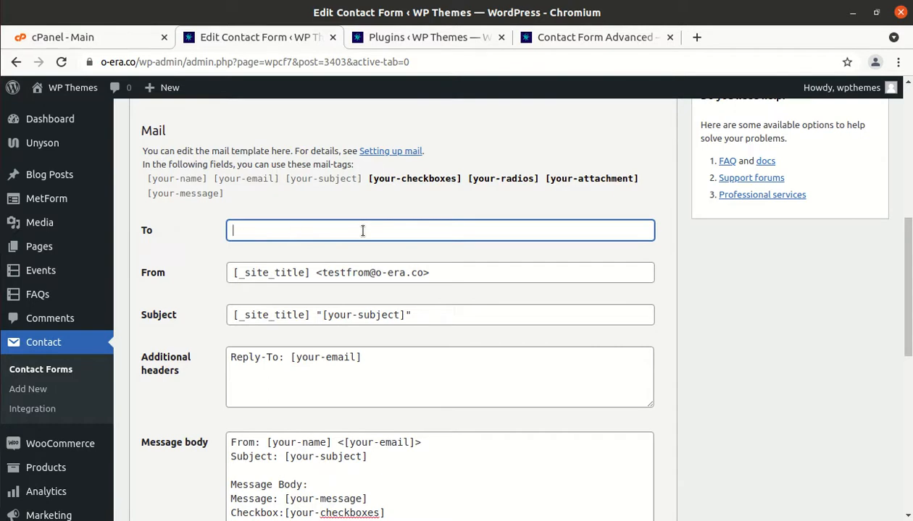
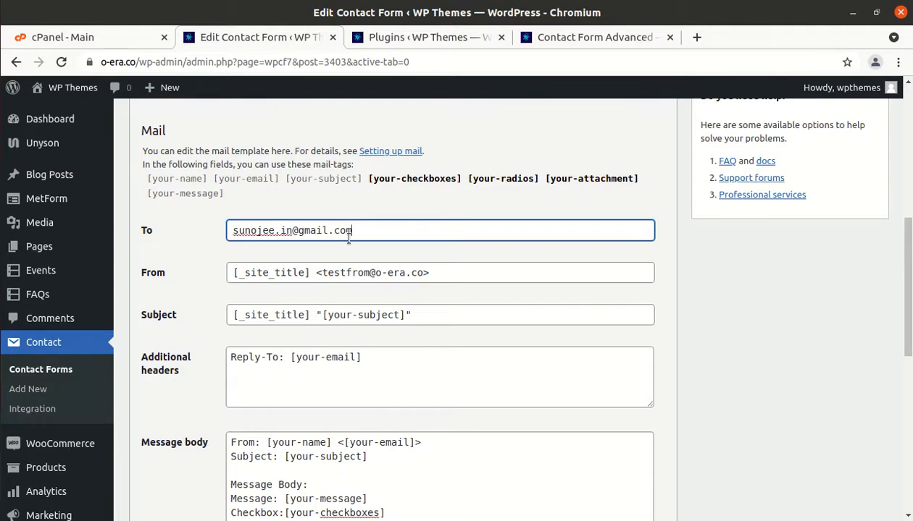
Label the [your-attachment] line 'Attachment:' in the mail message body, with a capital A
scroll(349, 239, down, 3)
scroll(349, 242, down, 1)
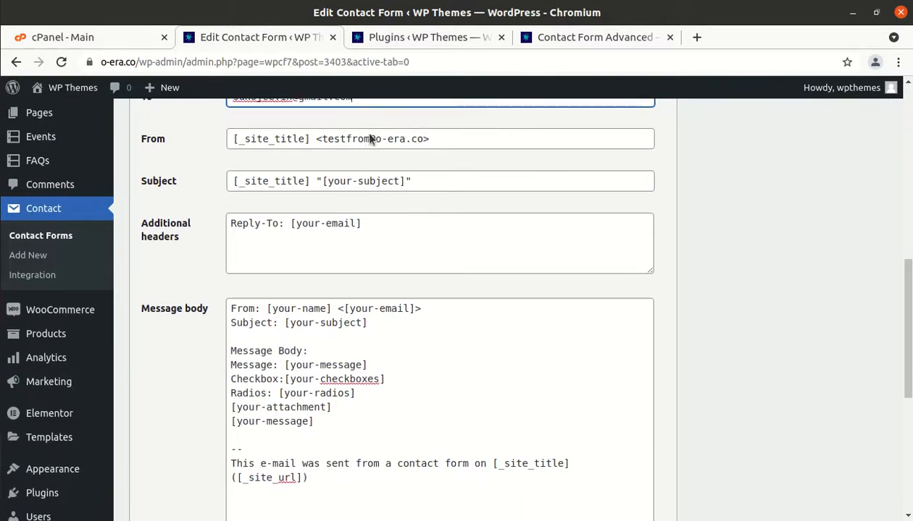
scroll(368, 135, up, 1)
scroll(369, 135, down, 1)
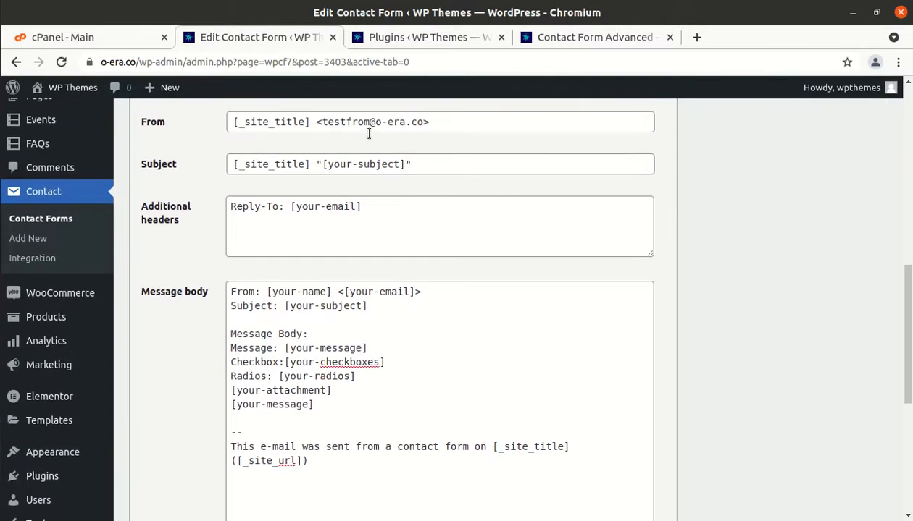
scroll(369, 135, down, 2)
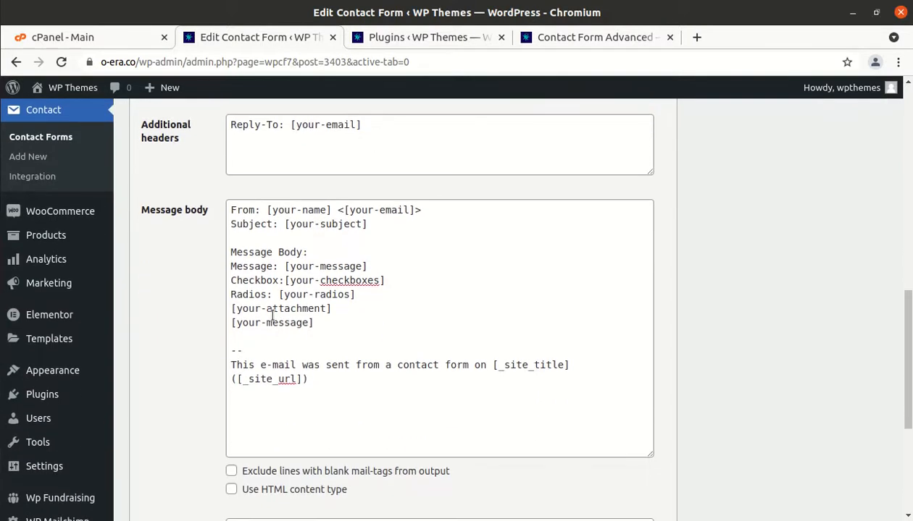
click(231, 310)
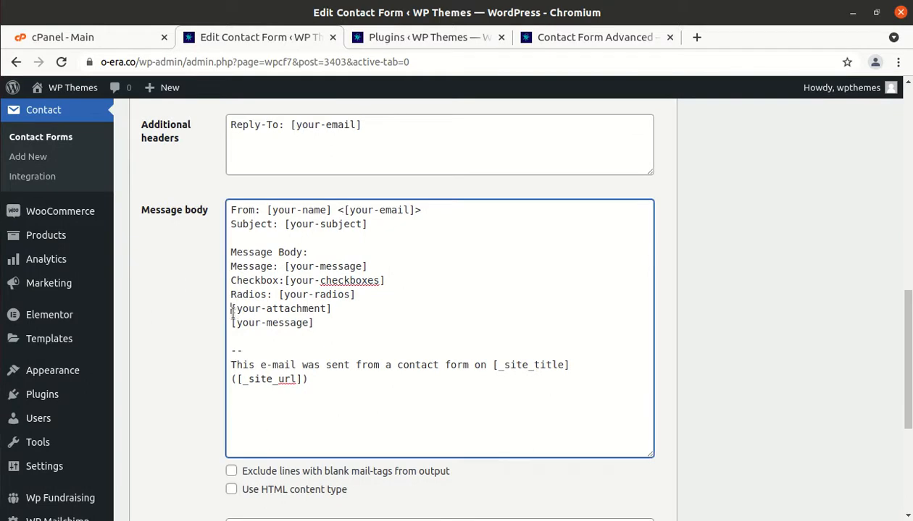
text(attachme)
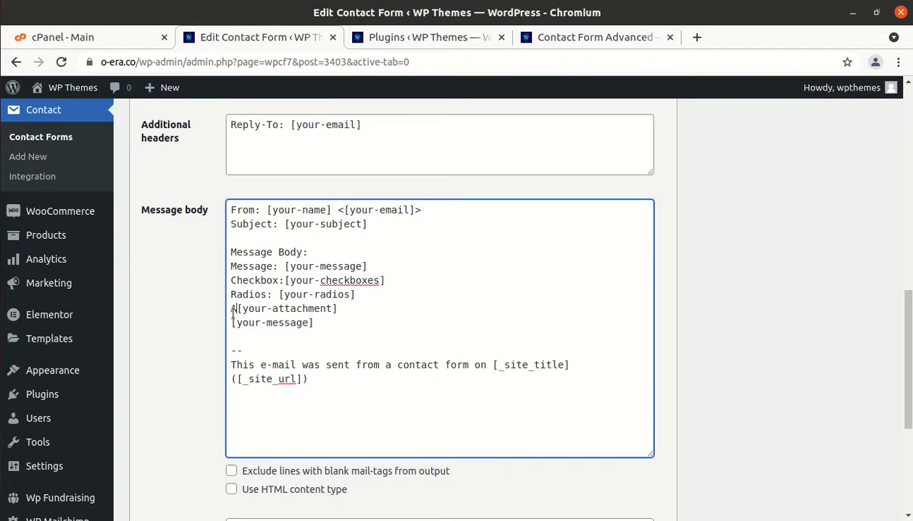
text(nt:)
click(231, 310)
key(Delete)
text(A)
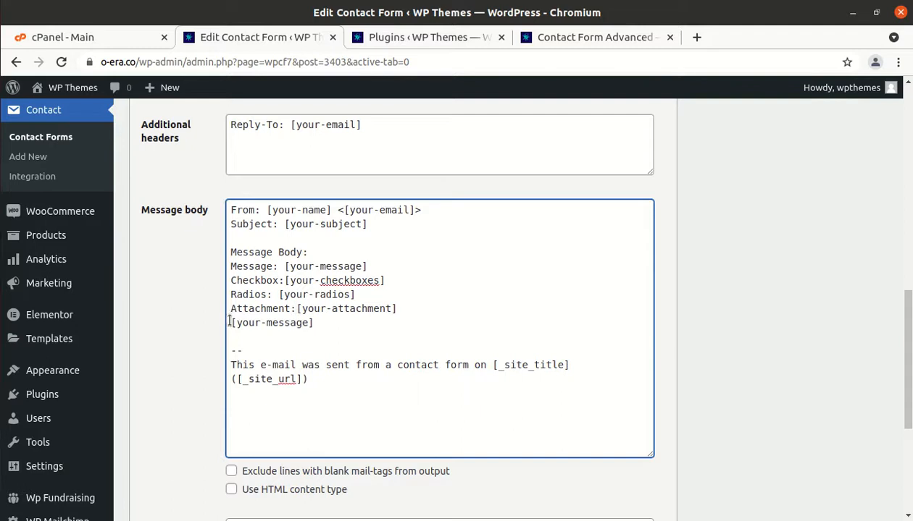
Delete the duplicate [your-message] line from the message body
click(231, 322)
key(BackSpace)
key(BackSpace)
key(BackSpace)
key(BackSpace)
key(BackSpace)
key(BackSpace)
key(BackSpace)
key(BackSpace)
key(BackSpace)
key(BackSpace)
key(BackSpace)
key(BackSpace)
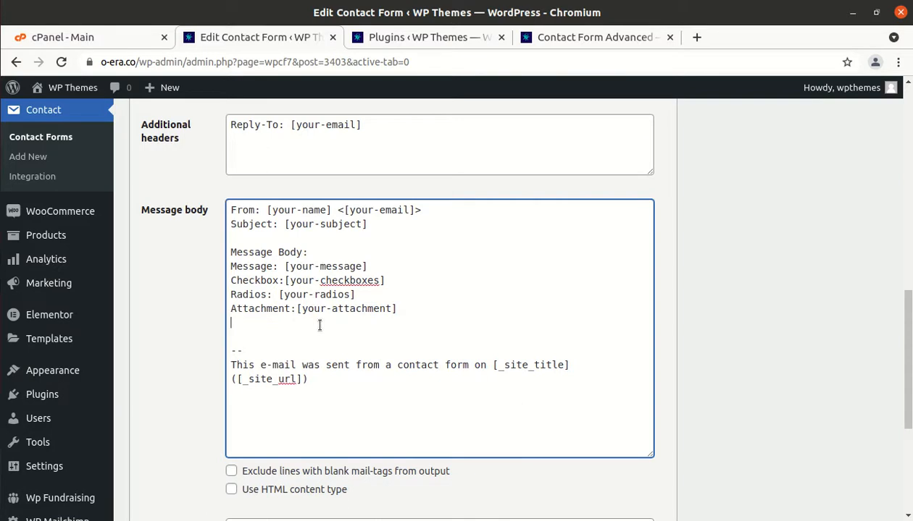
scroll(373, 380, down, 5)
Save the Advanced Contact Form, check the Mail To recipient address, and switch to the live form page
click(147, 454)
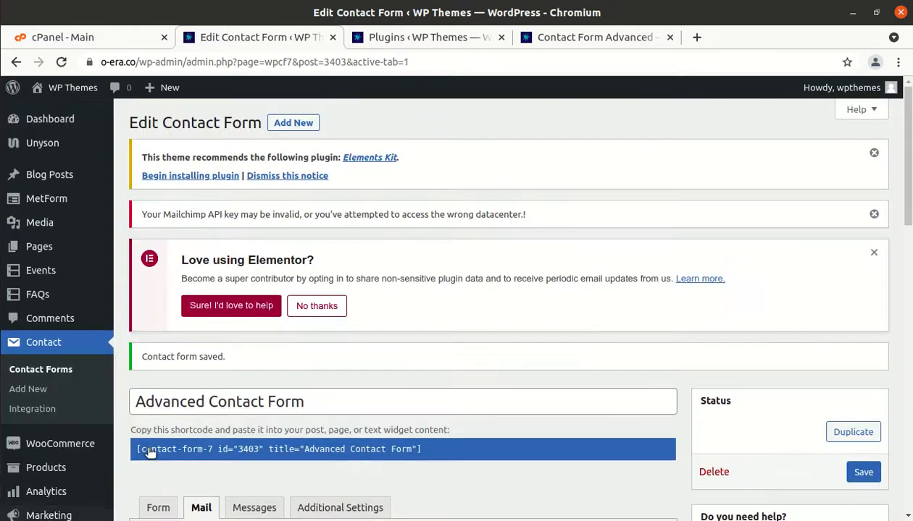
scroll(177, 431, down, 5)
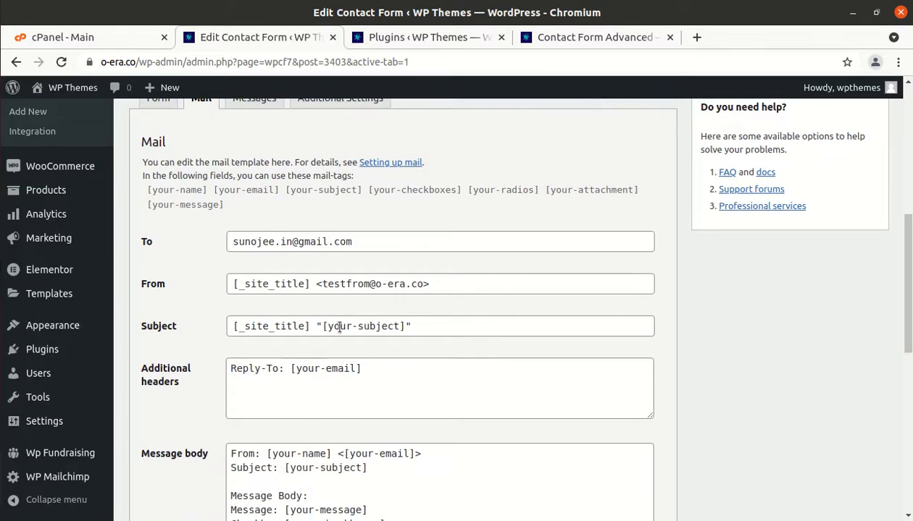
scroll(368, 316, up, 3)
scroll(367, 316, down, 3)
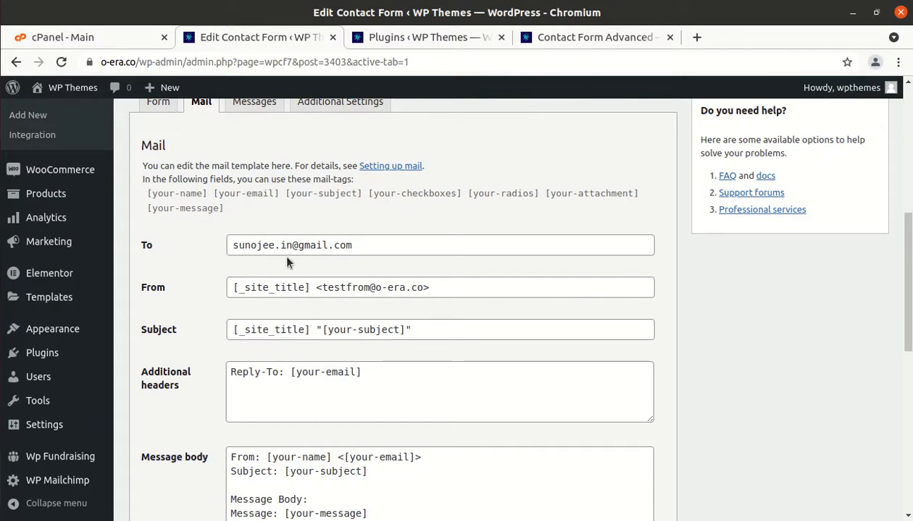
drag(362, 245, 228, 239)
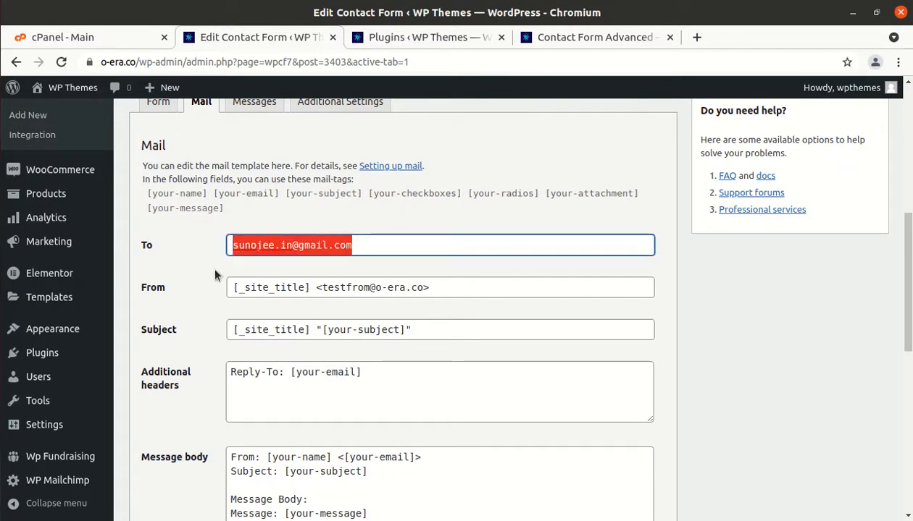
click(590, 38)
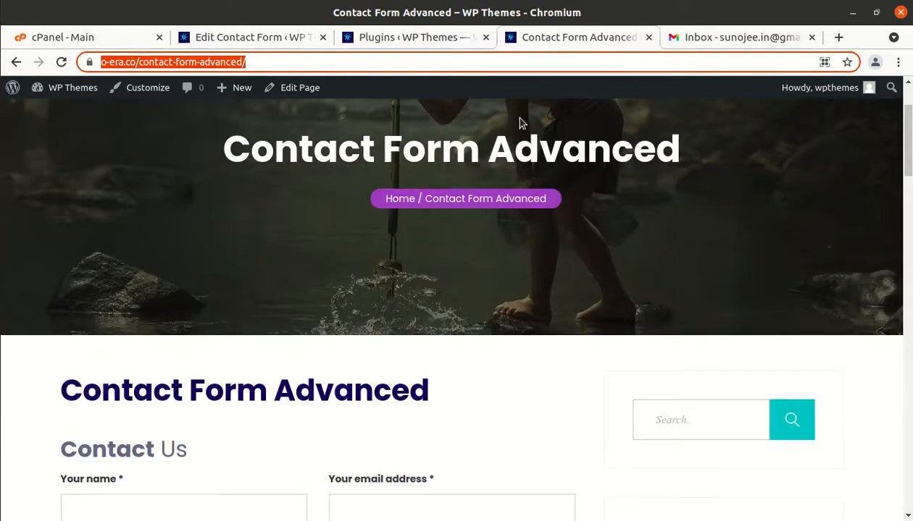
Load the Contact Form Advanced page in a new incognito window using the pasted address
scroll(432, 276, down, 4)
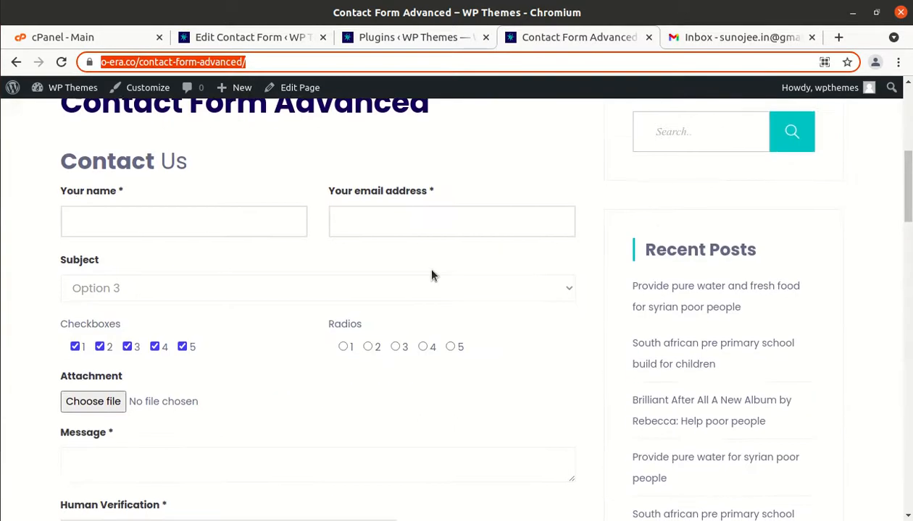
scroll(431, 276, up, 5)
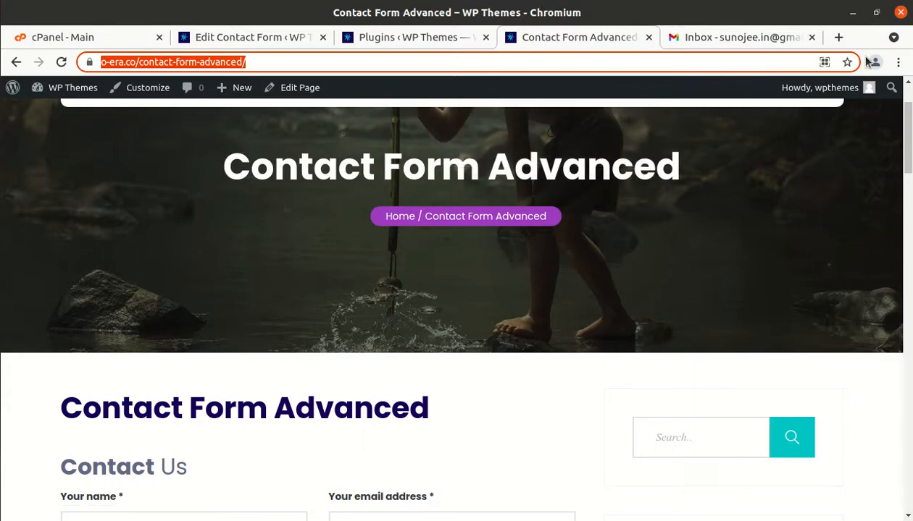
click(897, 61)
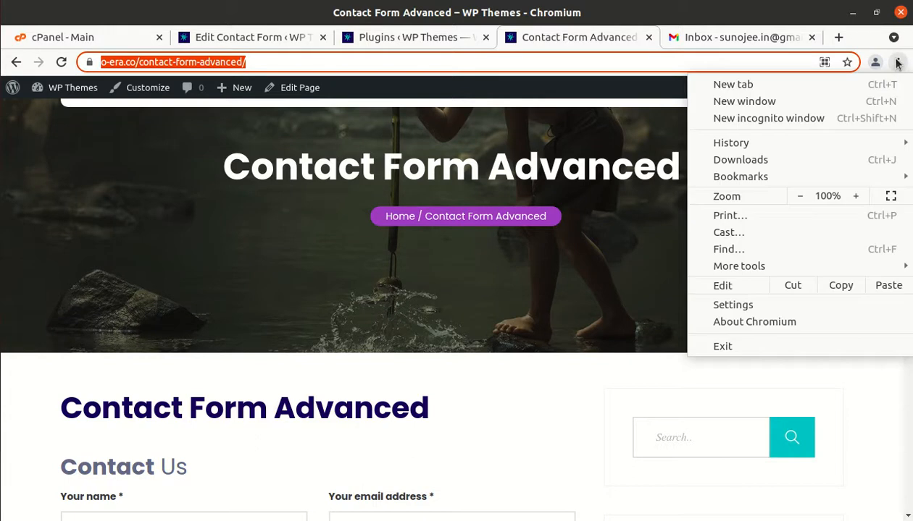
click(772, 118)
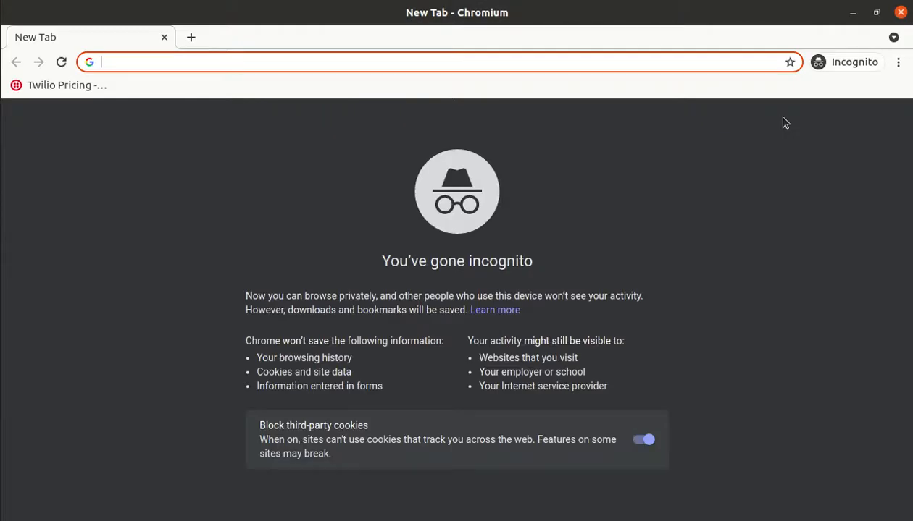
text(https://o-era.co/contact-form-advanced/)
key(Return)
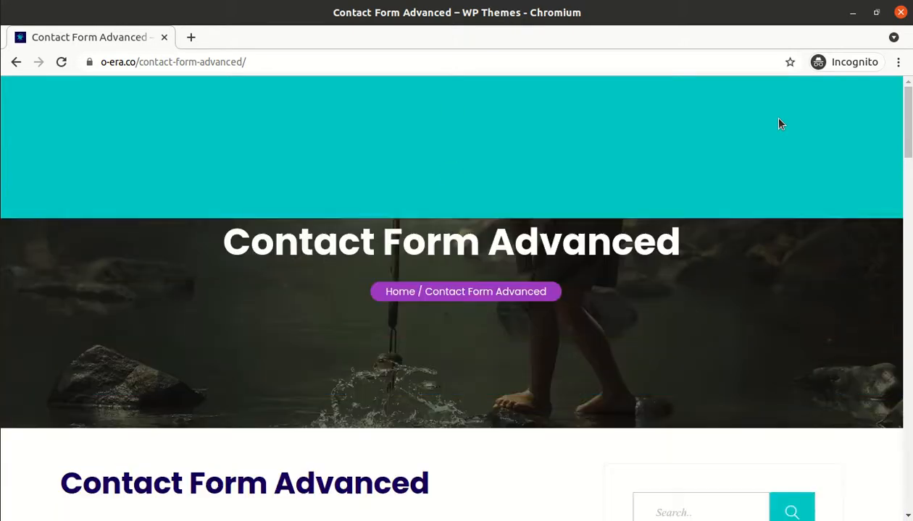
scroll(625, 272, down, 3)
scroll(625, 273, down, 3)
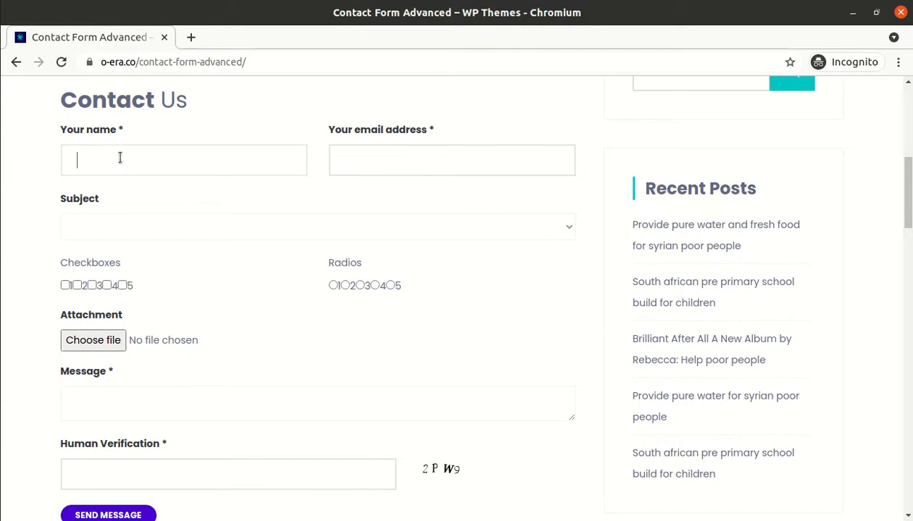
Enter 'test name' and a test e-mail address, pick Subject Option 2, checkboxes 1–2, and radio 2
text(test name)
key(Tab)
text(test@test.com)
key(Tab)
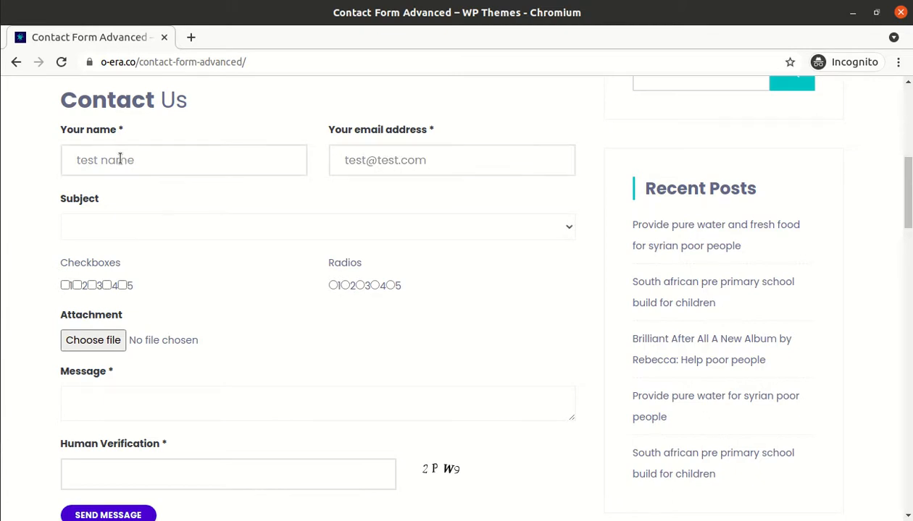
click(120, 229)
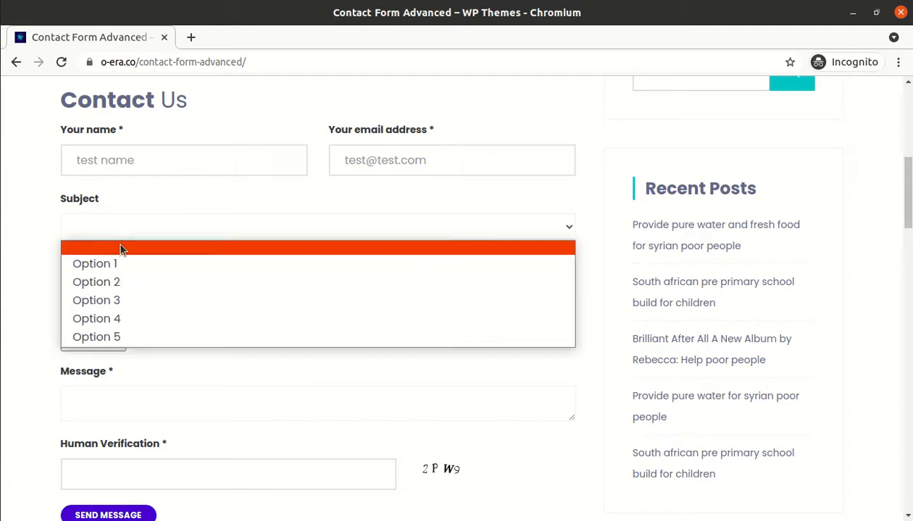
click(104, 284)
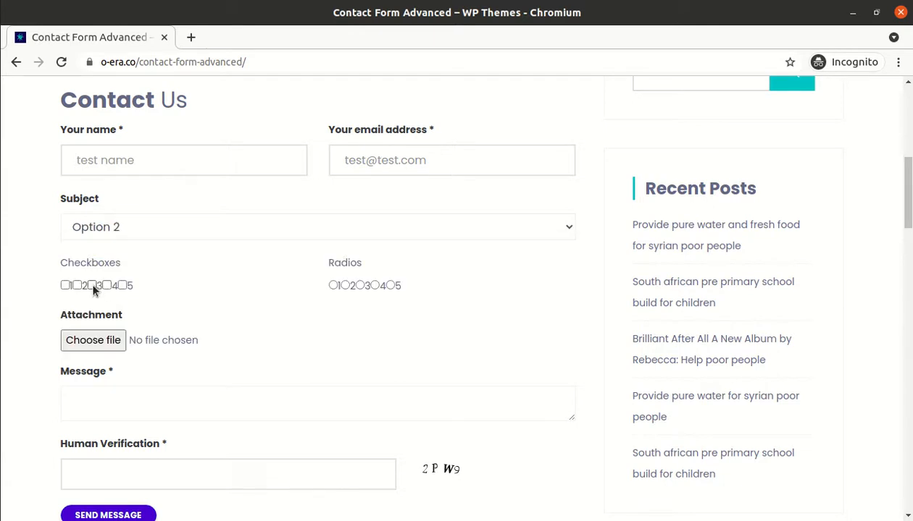
click(66, 285)
click(76, 286)
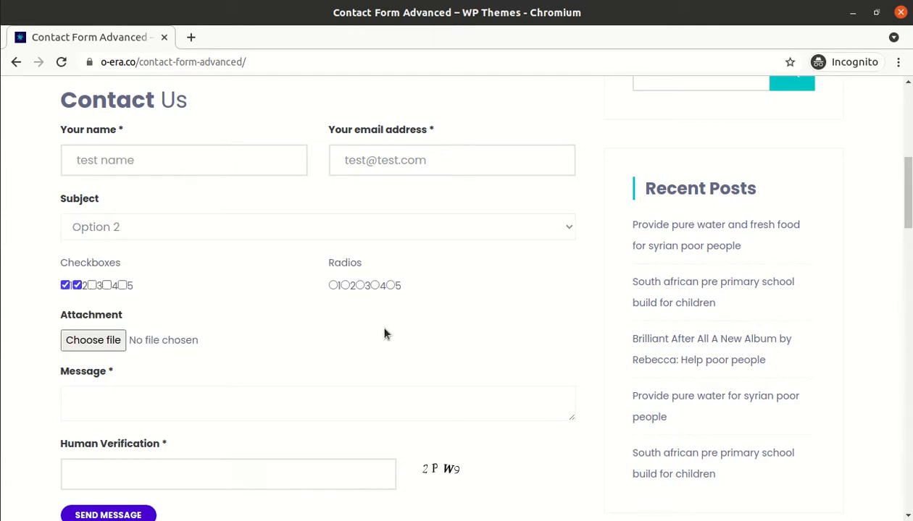
click(346, 287)
Type 'test message', enter the captcha answer, and send the form to get the sent confirmation
click(133, 397)
text(test message)
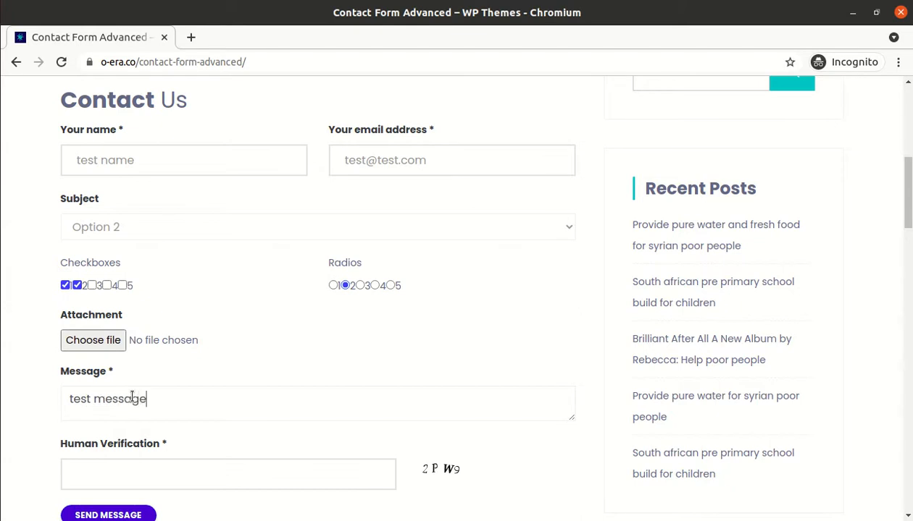
scroll(95, 469, down, 2)
click(126, 400)
text(2)
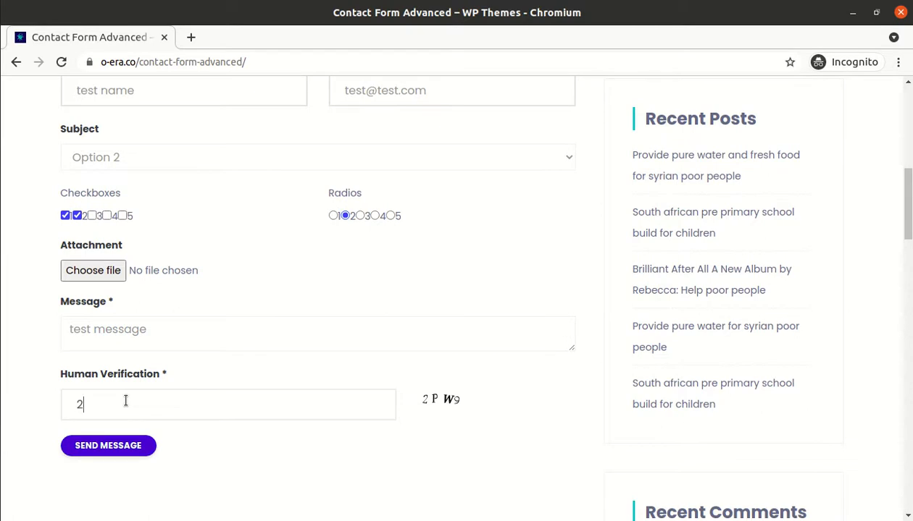
text(PW9)
click(94, 452)
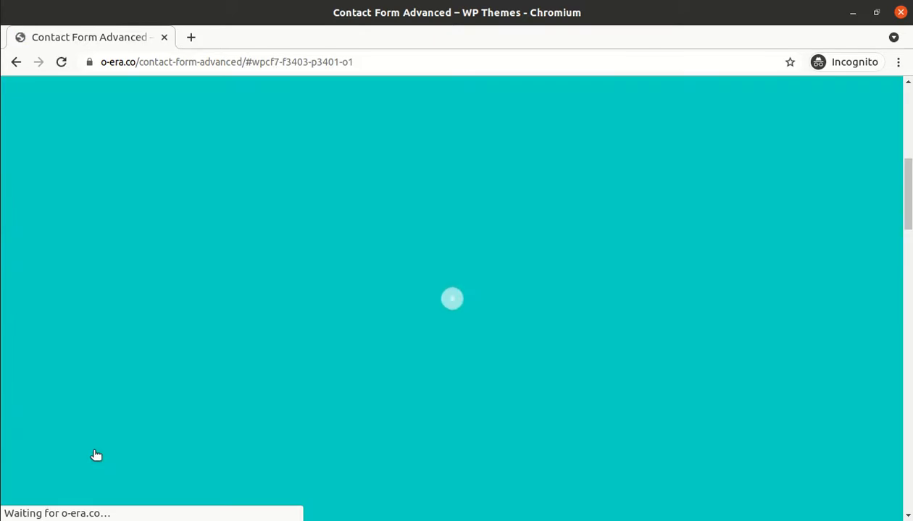
scroll(95, 455, down, 5)
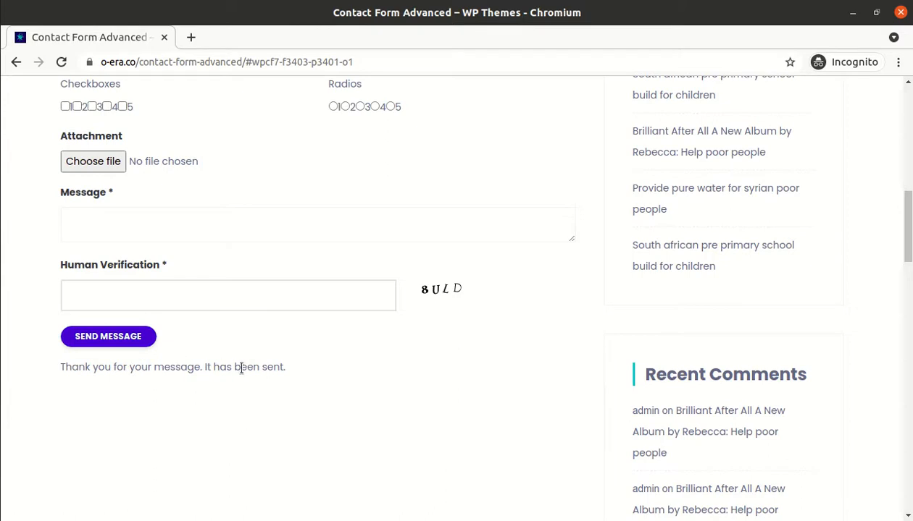
drag(289, 368, 62, 370)
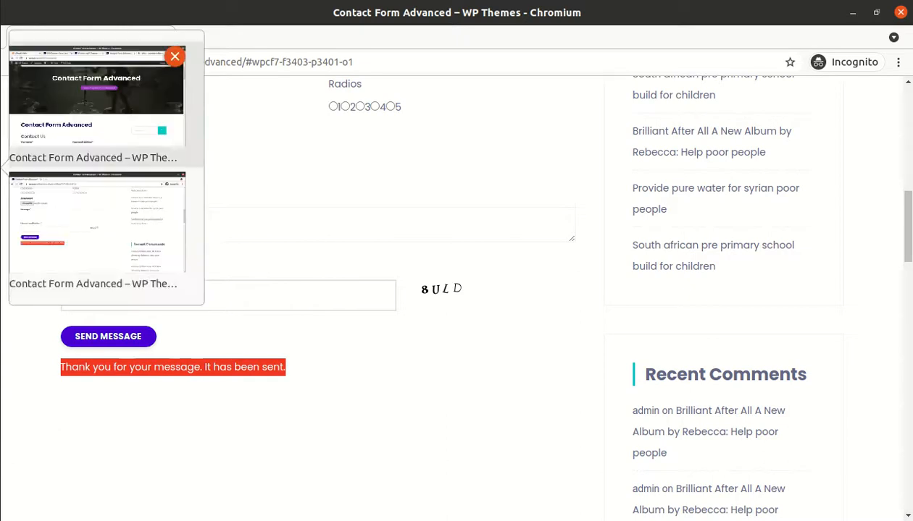
Find the WP Themes "Option 2" email under Gmail Promotions and check its body and testfrom sender
click(116, 116)
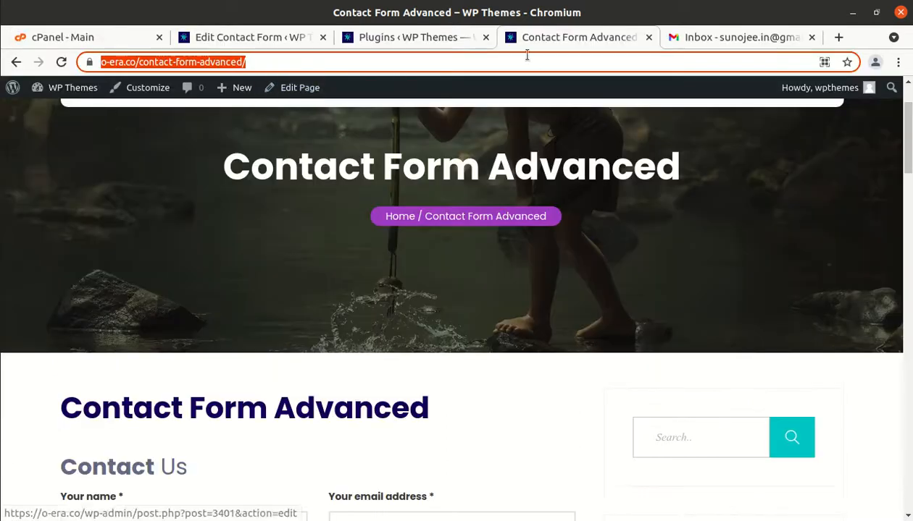
click(713, 35)
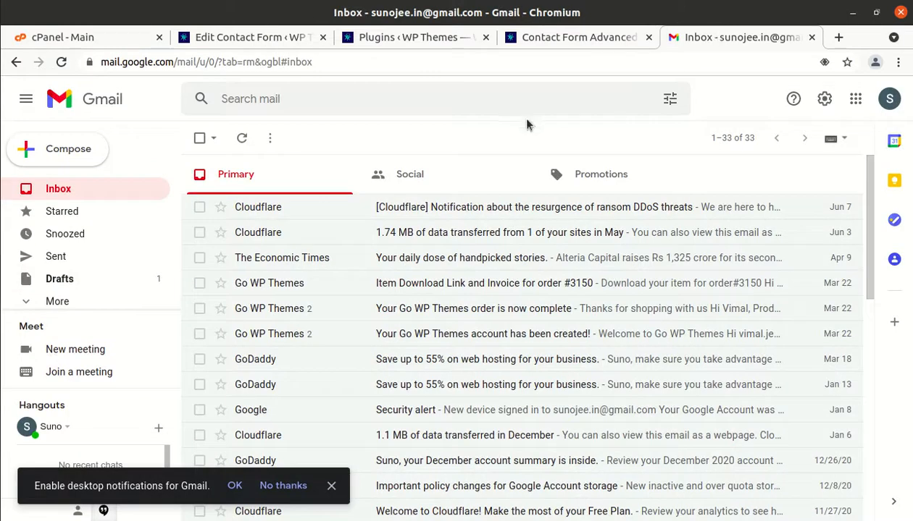
click(62, 63)
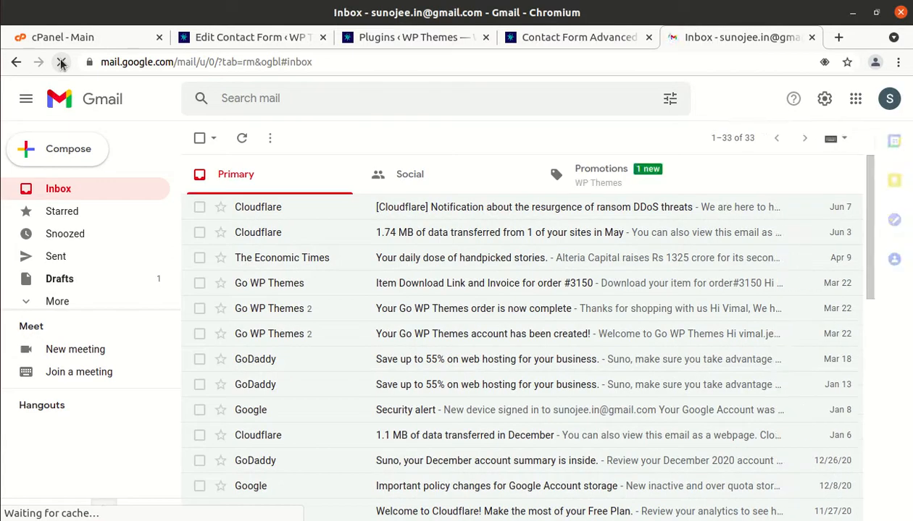
click(600, 176)
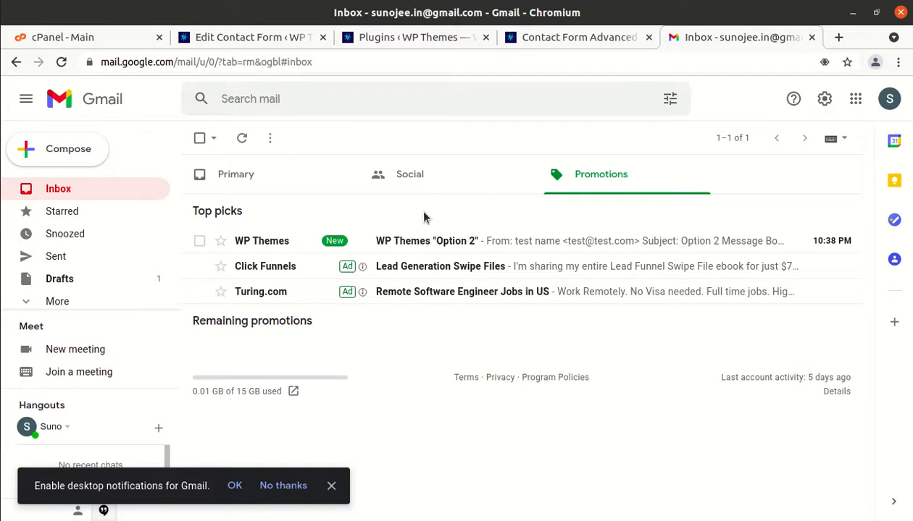
click(410, 241)
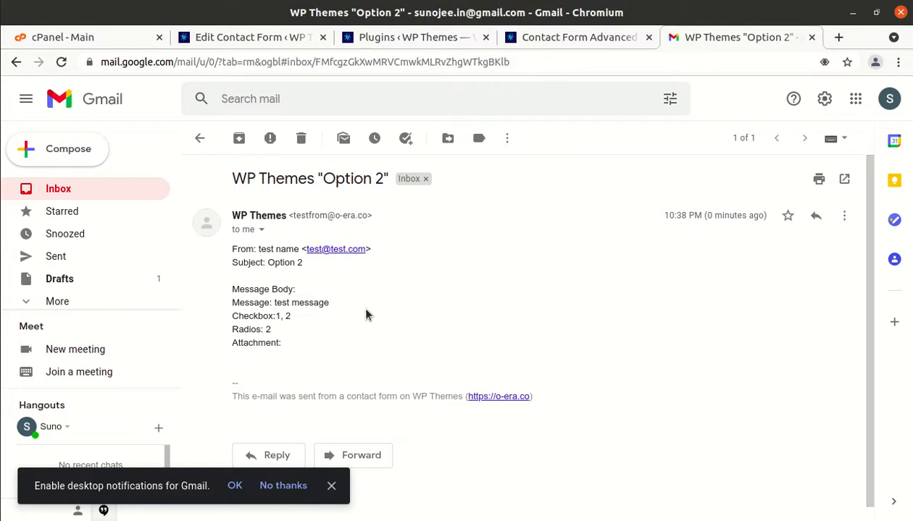
drag(286, 342, 231, 284)
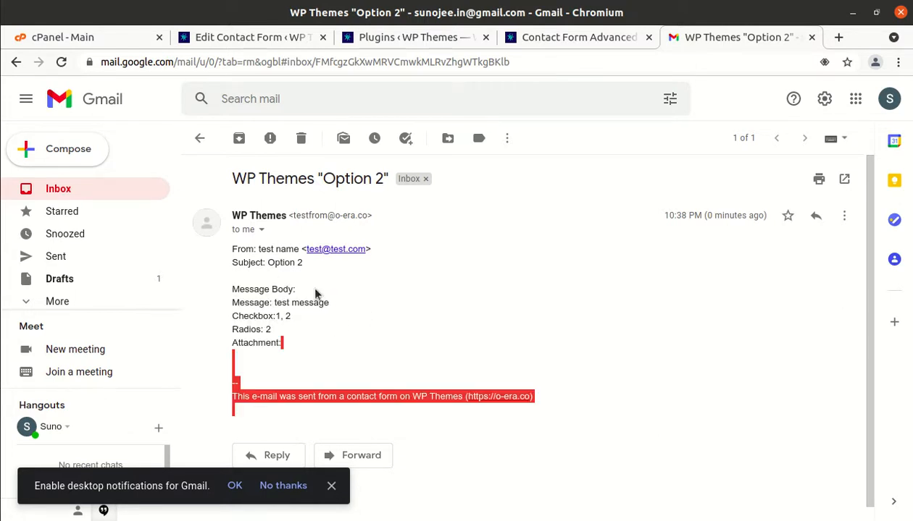
click(320, 330)
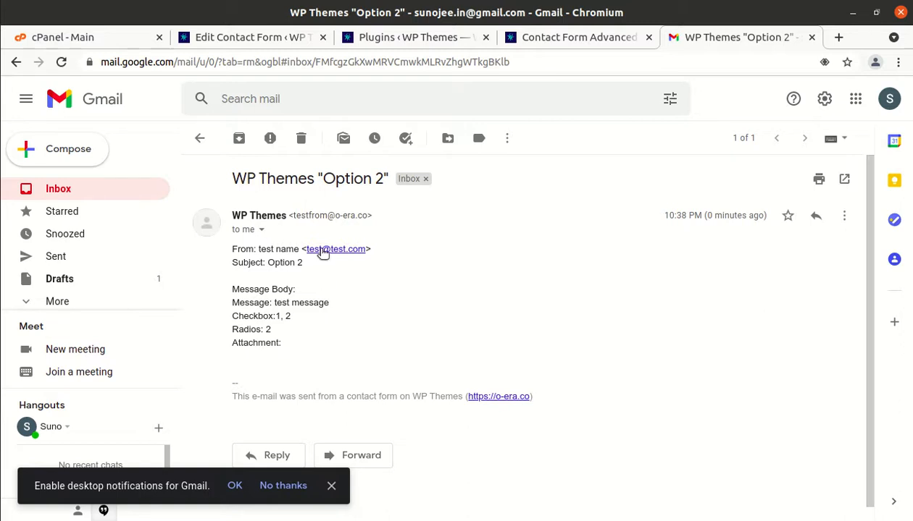
drag(291, 215, 323, 220)
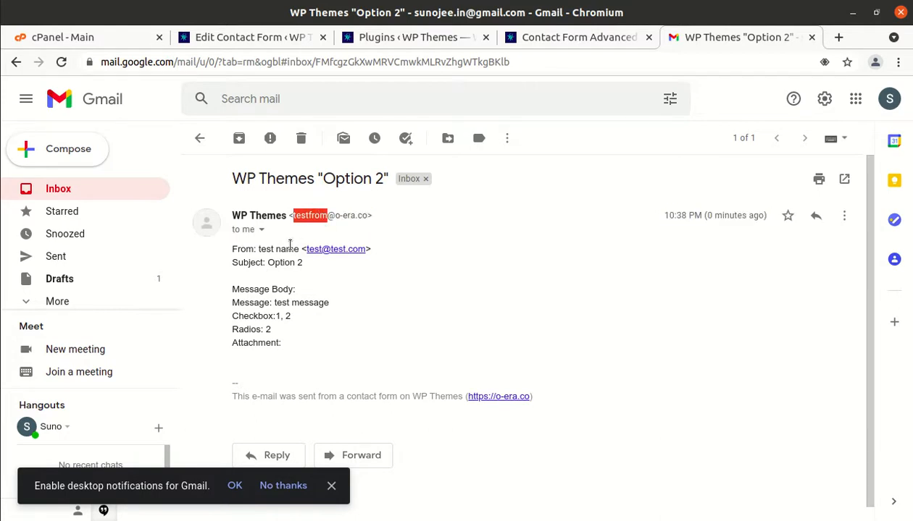
scroll(283, 351, down, 1)
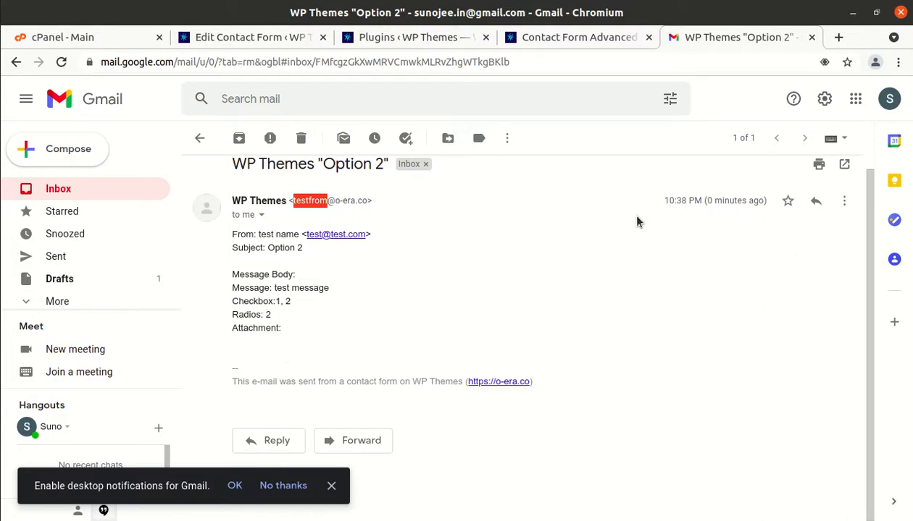
Go back to the Contact Form Advanced page and the form's Mail settings
click(570, 37)
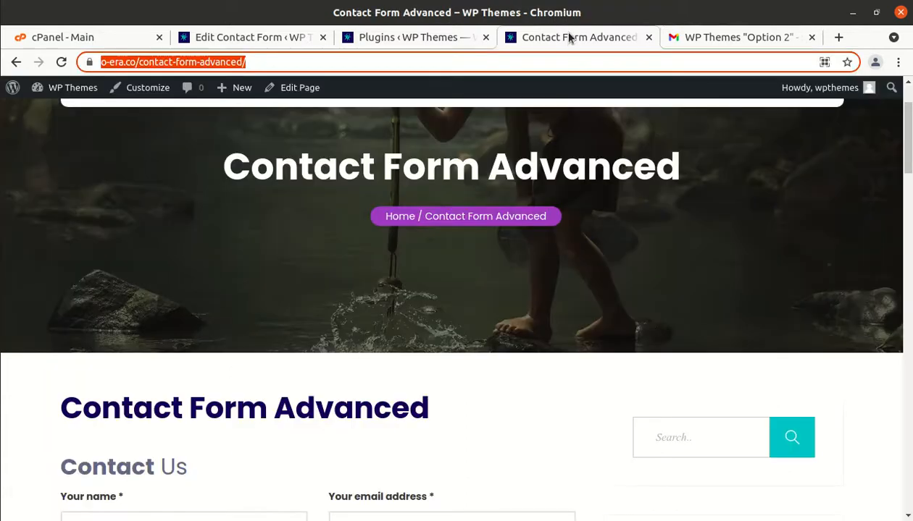
scroll(374, 275, down, 5)
scroll(375, 274, down, 2)
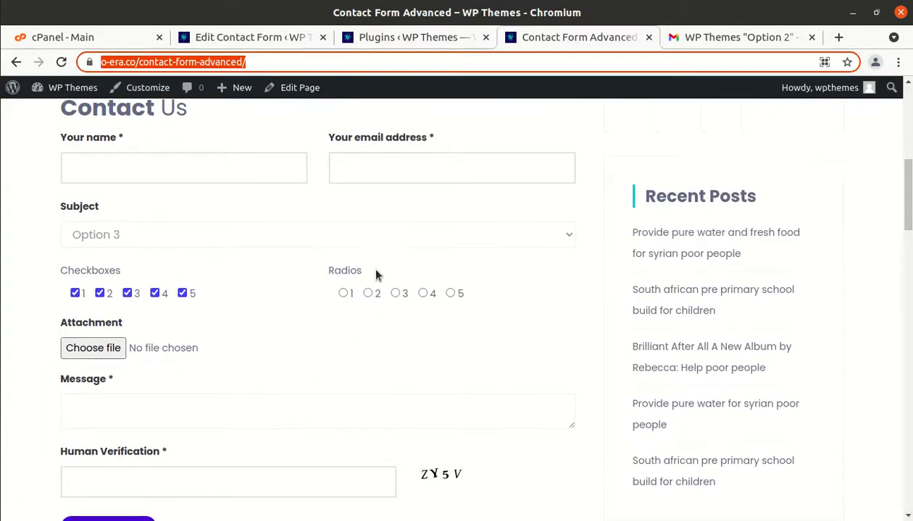
scroll(375, 273, up, 4)
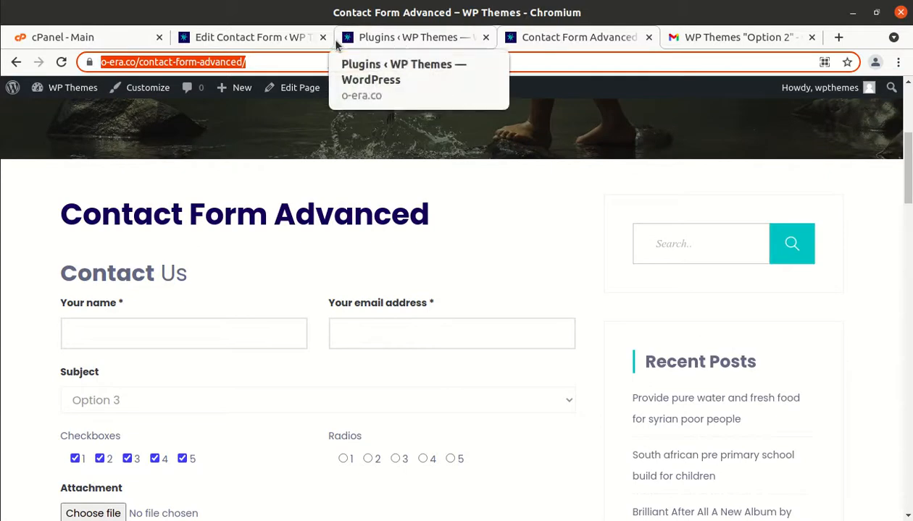
click(283, 40)
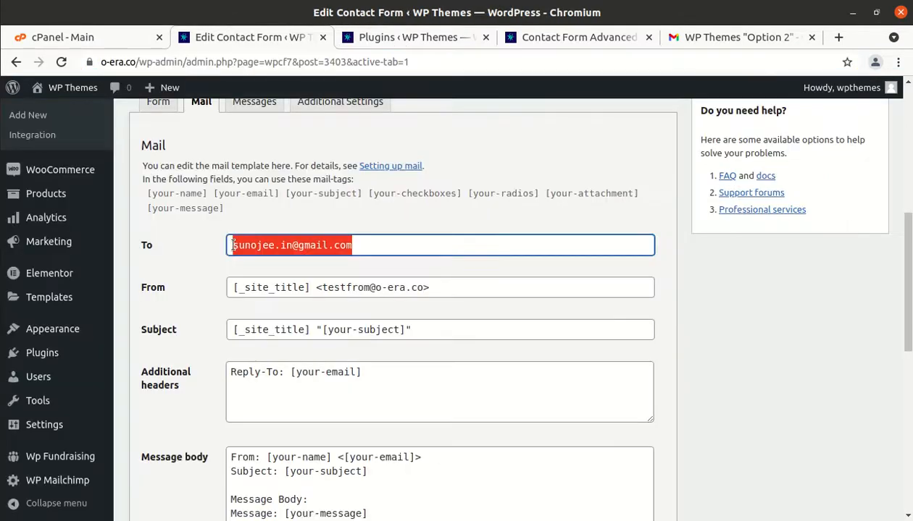
Tick Use Mail (2) to enable the autoresponder template
scroll(233, 246, down, 6)
scroll(233, 246, up, 3)
scroll(235, 250, down, 5)
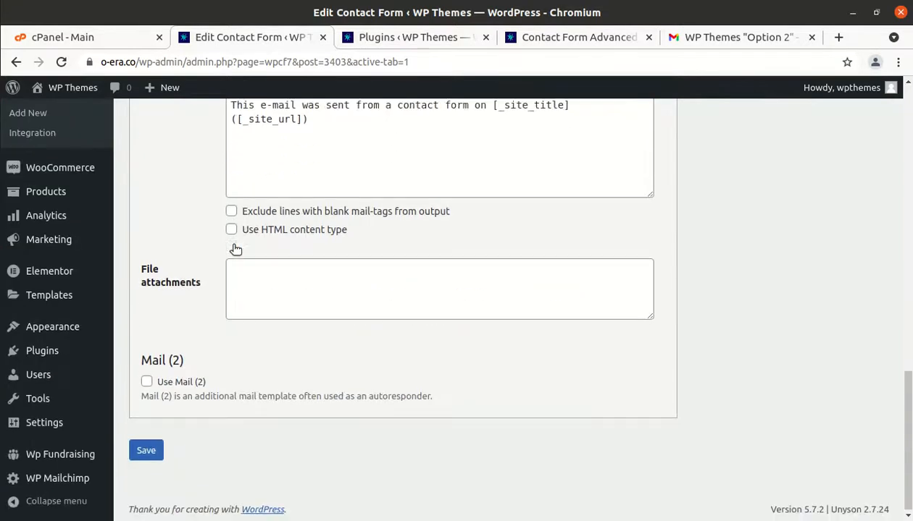
click(147, 382)
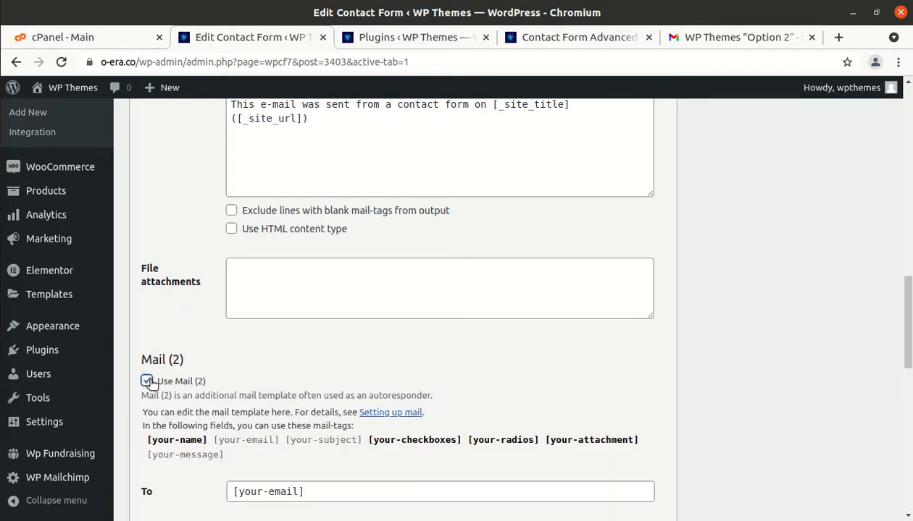
Review the Mail (2) To [your-email], From, Subject and Message body fields
scroll(253, 438, down, 5)
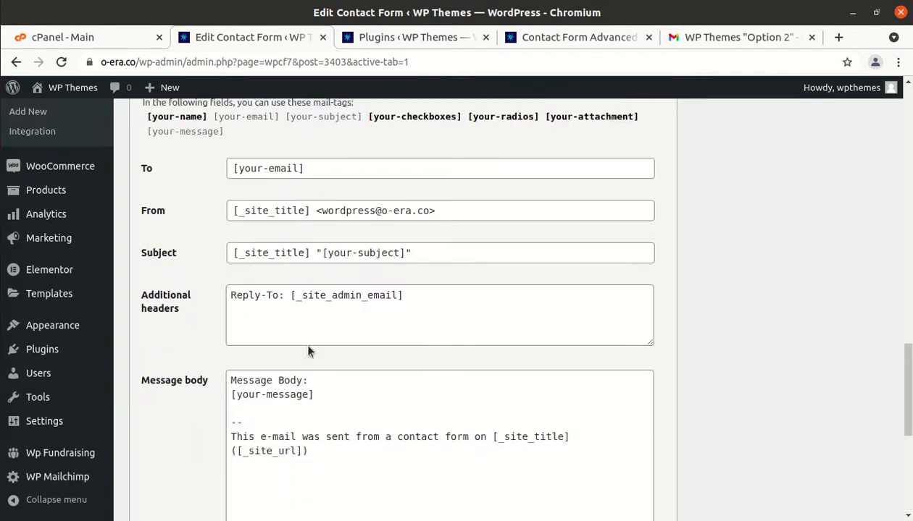
scroll(334, 323, down, 4)
scroll(334, 323, up, 1)
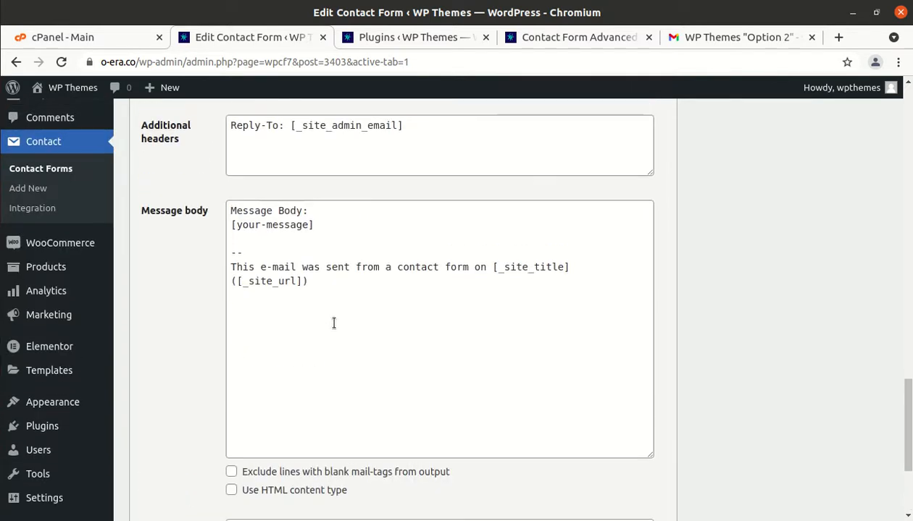
drag(357, 290, 227, 209)
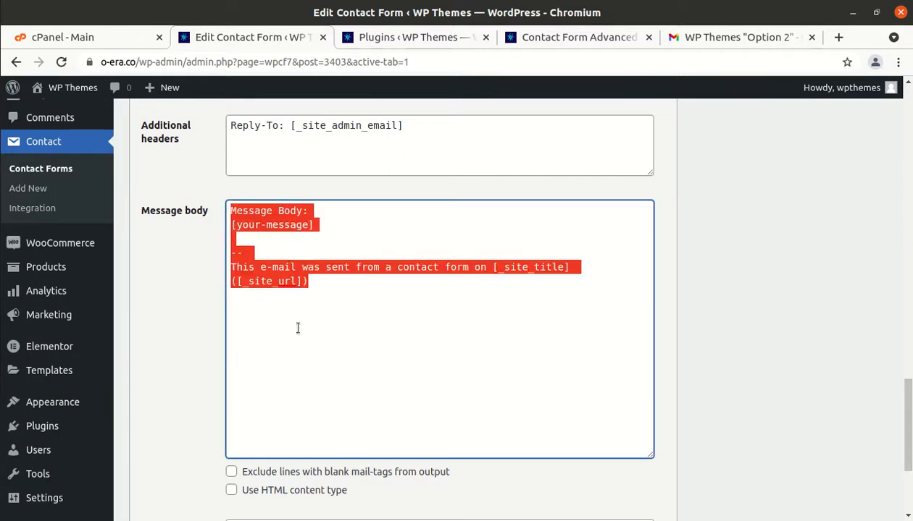
click(318, 337)
scroll(318, 337, up, 3)
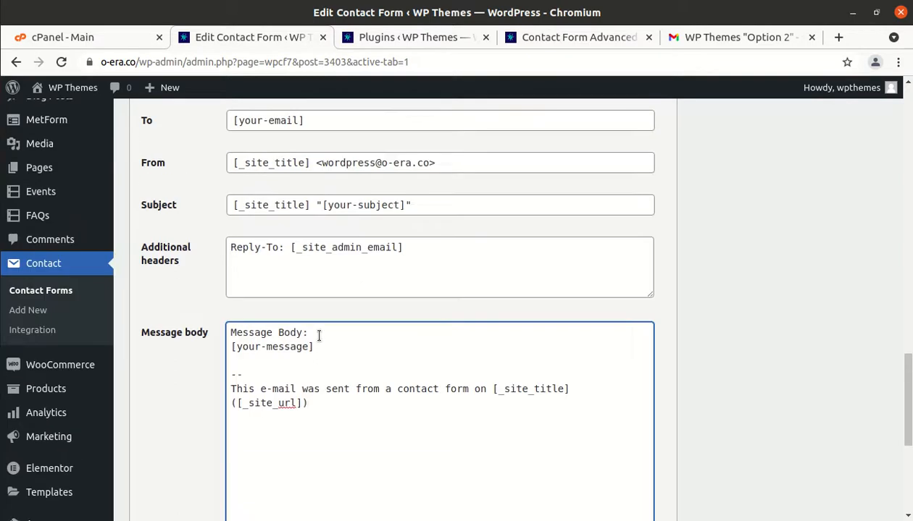
scroll(317, 336, down, 1)
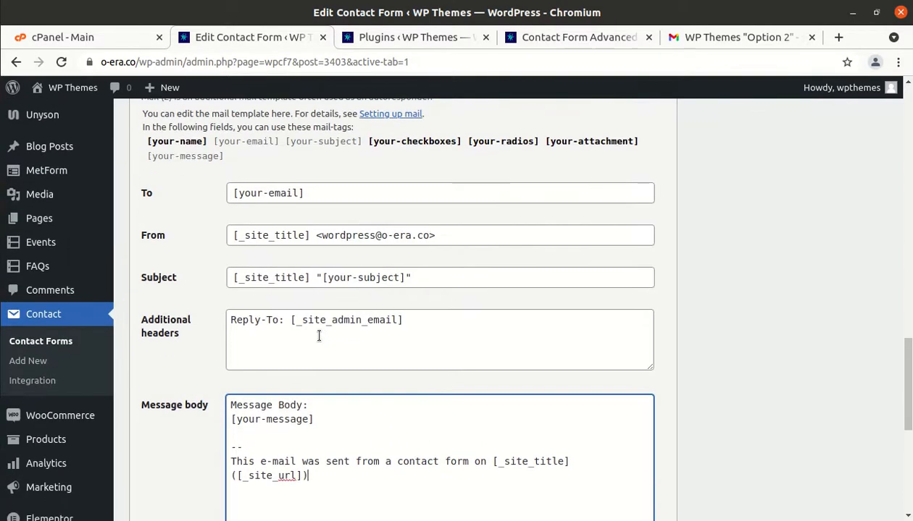
scroll(318, 337, down, 1)
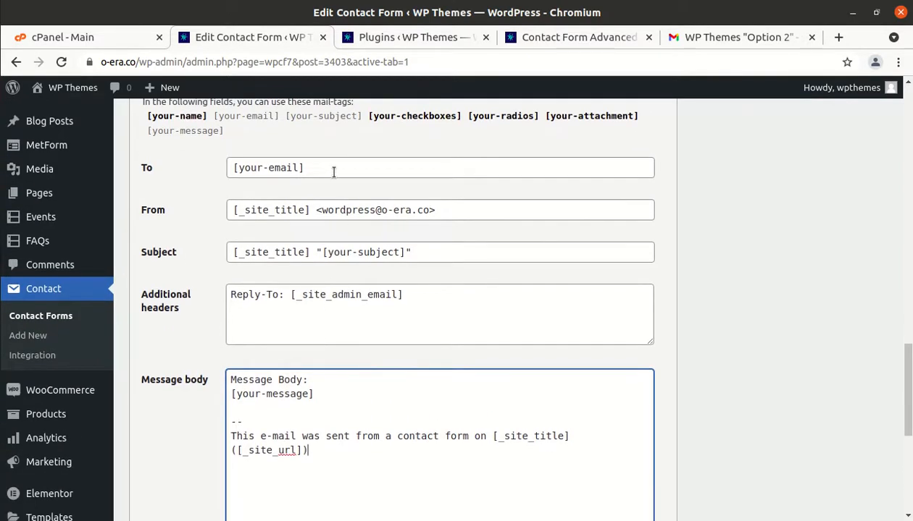
scroll(336, 181, up, 4)
scroll(334, 177, up, 2)
scroll(334, 178, down, 5)
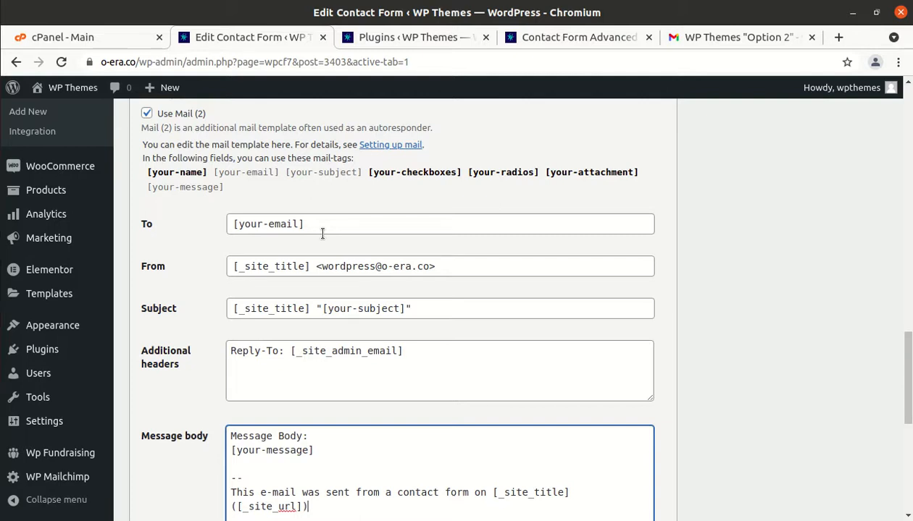
scroll(322, 233, down, 5)
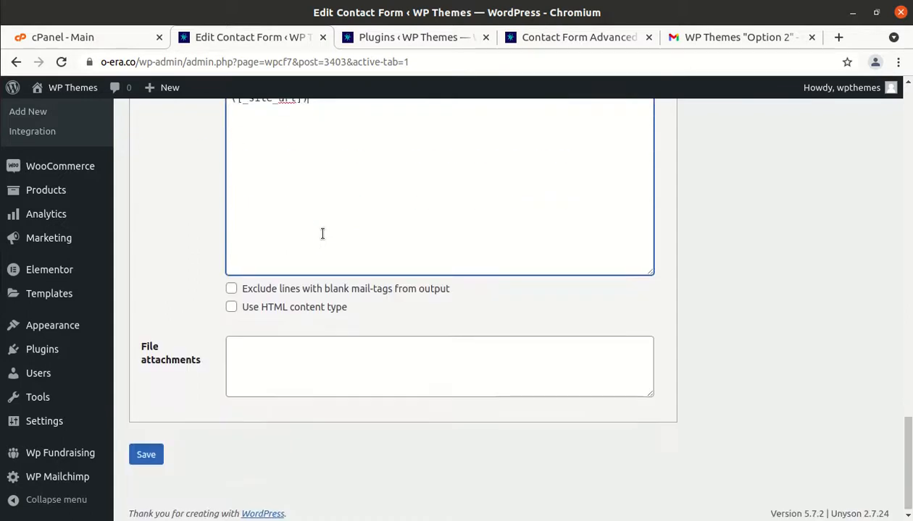
scroll(322, 233, up, 1)
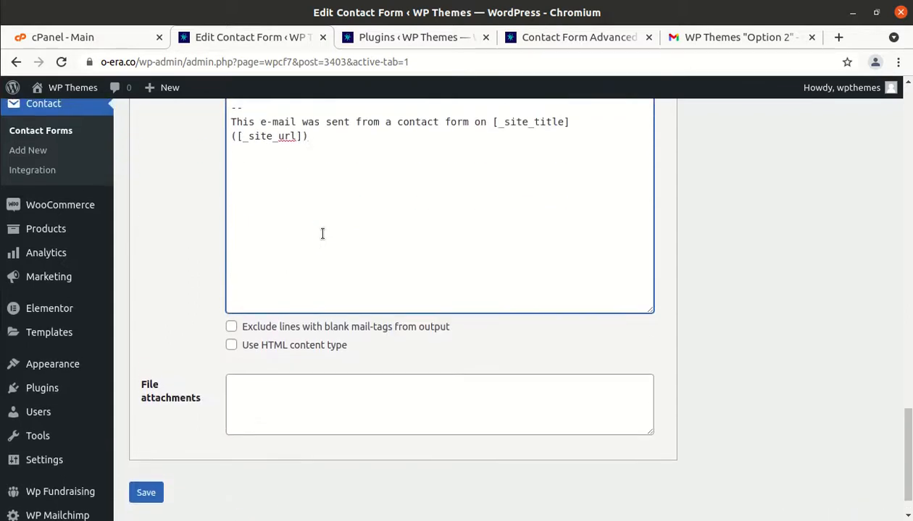
scroll(322, 234, up, 10)
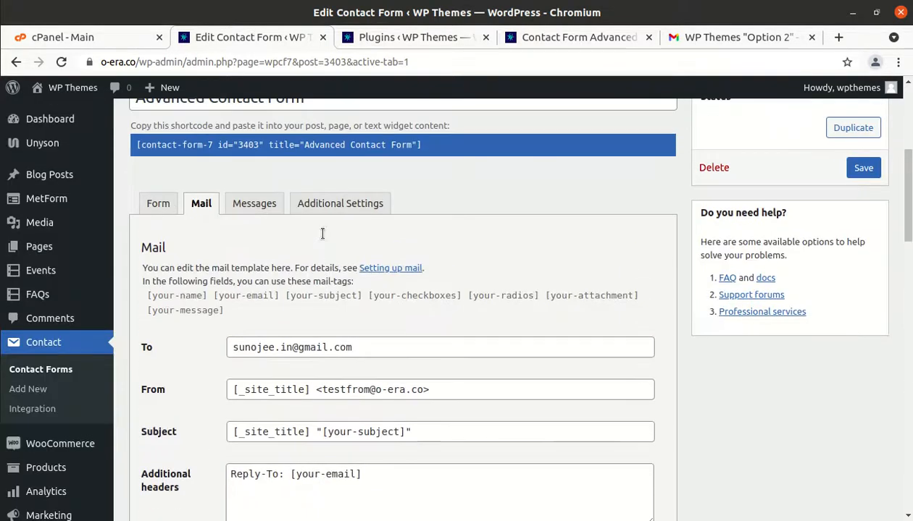
Review the Messages tab's sent-successfully, failed-to-send and validation texts, then return to the live page
click(255, 206)
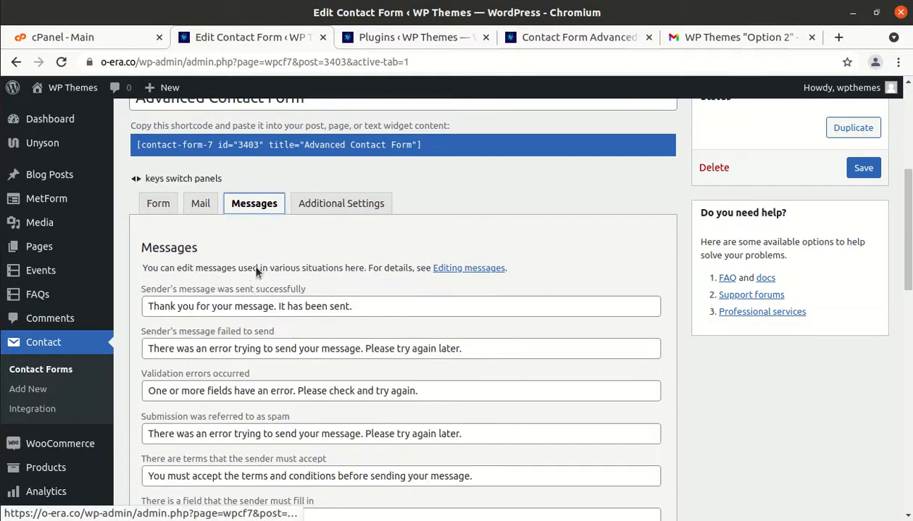
drag(369, 305, 145, 301)
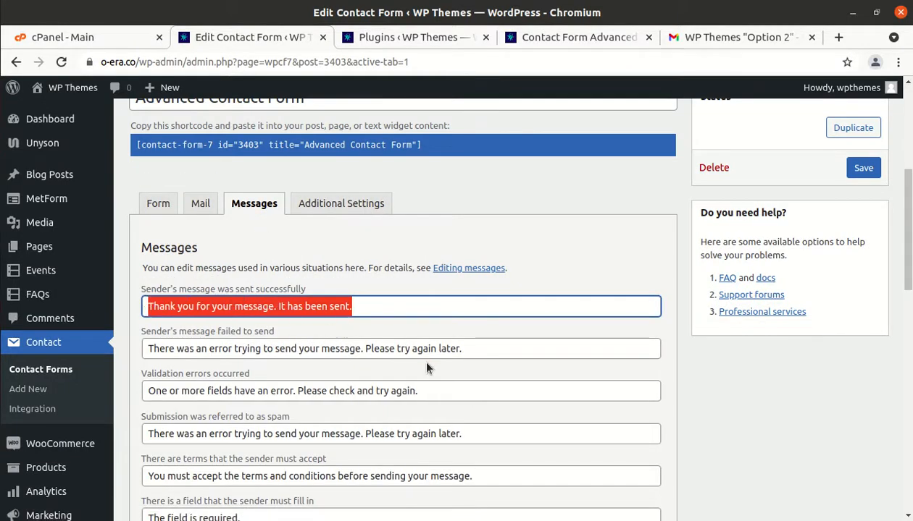
drag(474, 350, 138, 350)
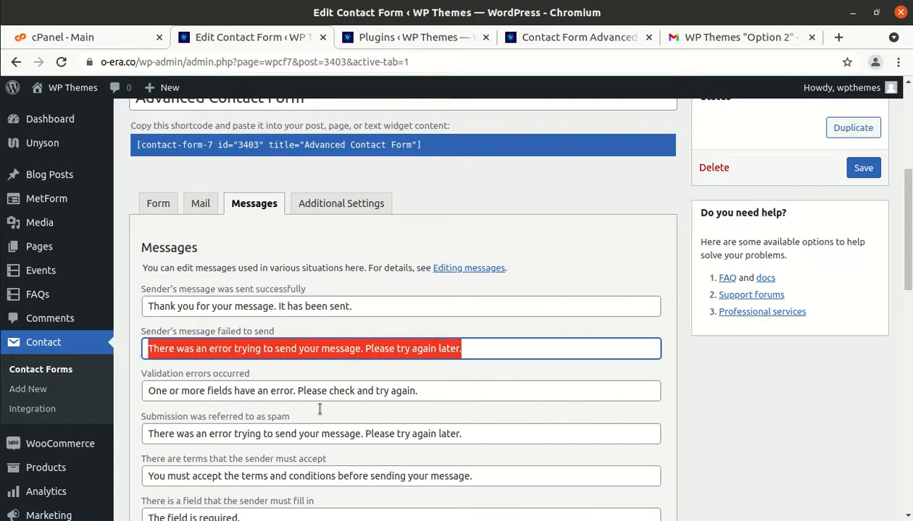
scroll(413, 423, down, 3)
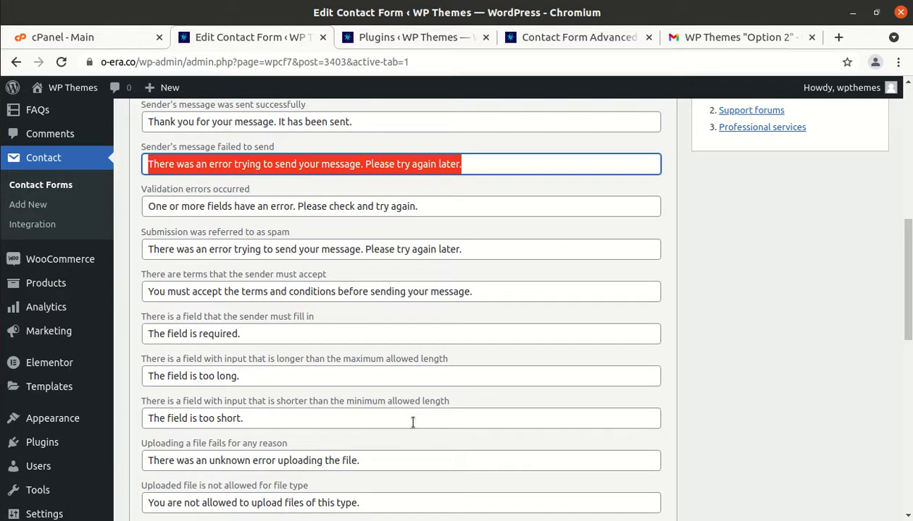
scroll(413, 423, down, 9)
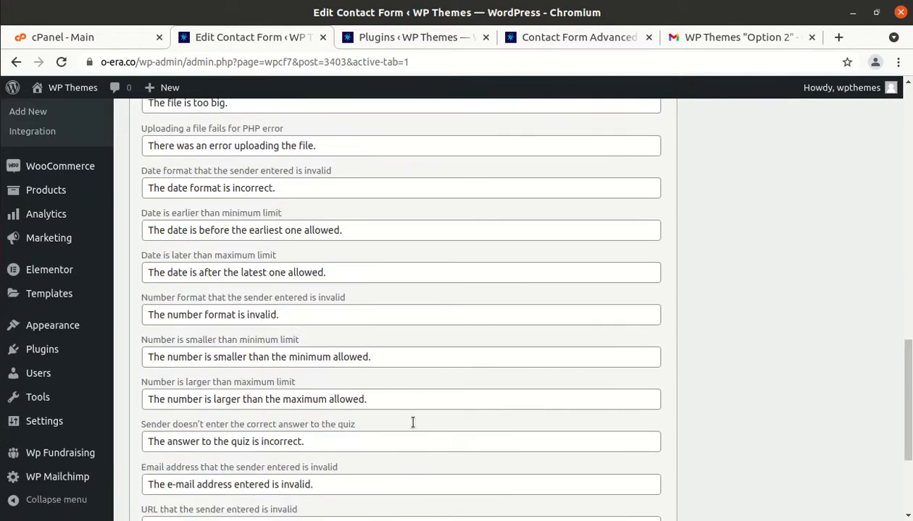
scroll(412, 423, up, 16)
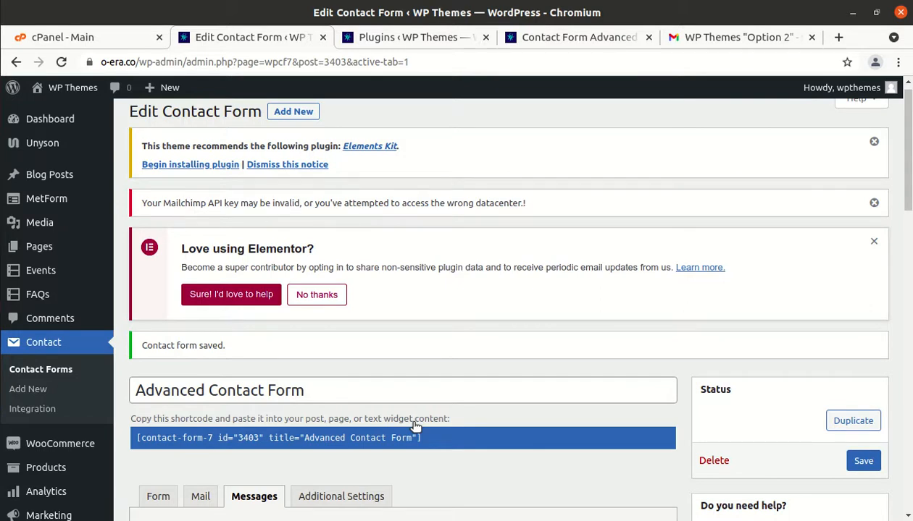
scroll(416, 423, down, 3)
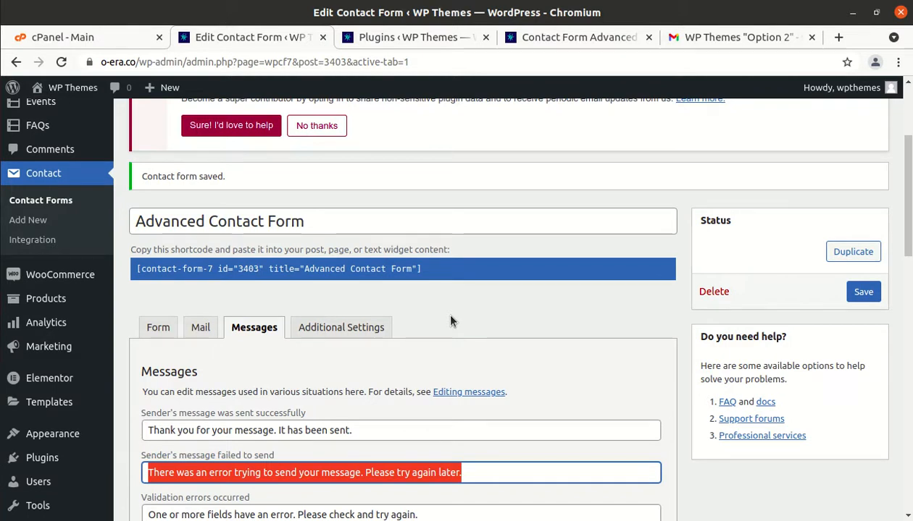
click(578, 40)
Scroll the live Contact Form Advanced page down to the form fields and Send Message button
scroll(435, 170, down, 3)
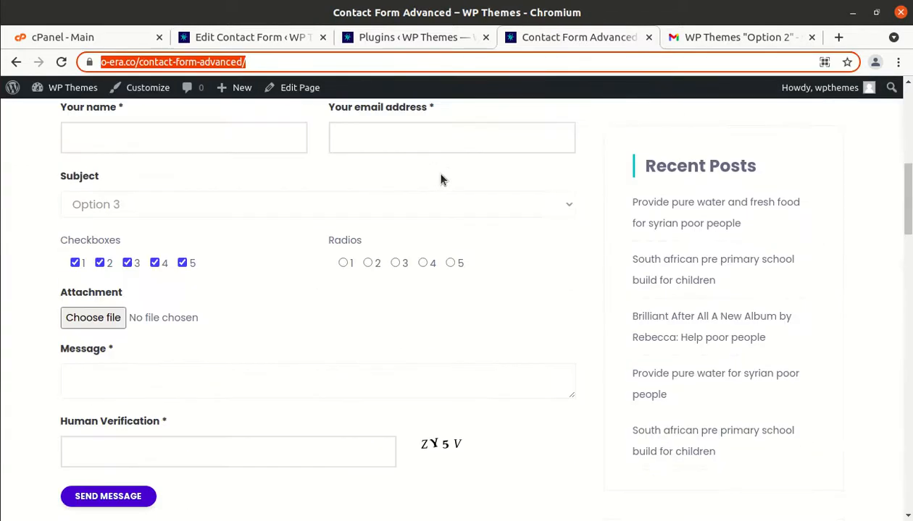
scroll(438, 174, down, 2)
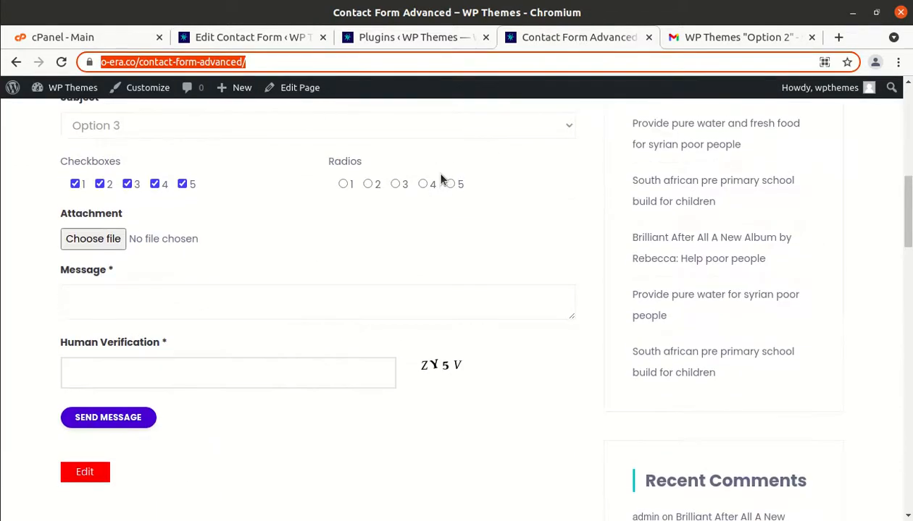